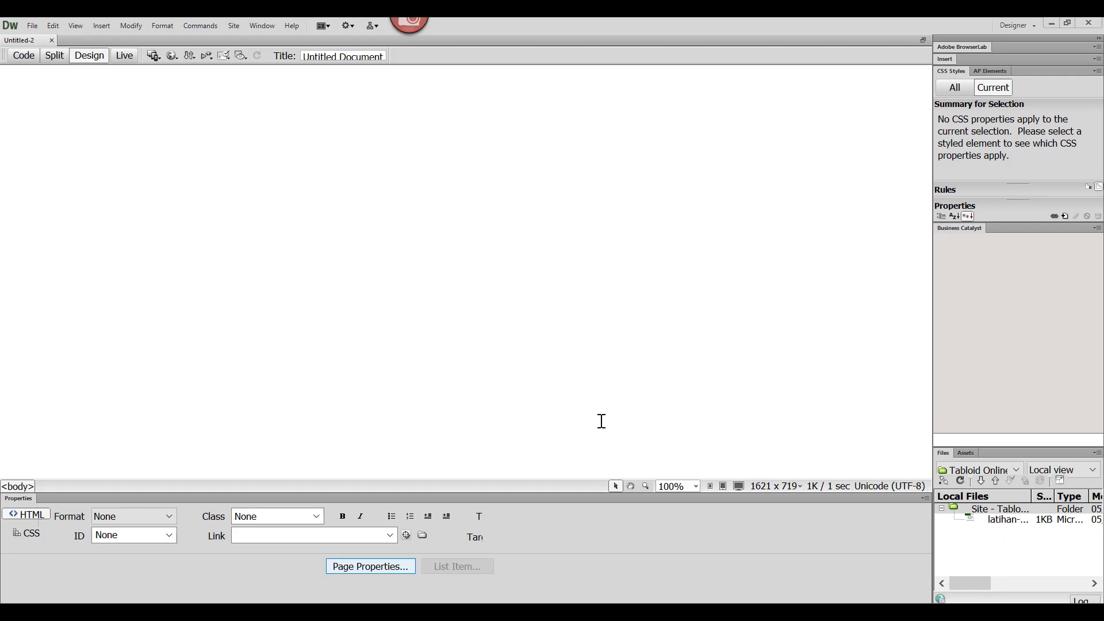
Step: Insert a table with 5 rows and 3 columns on the blank page
{"action": "left_click", "coordinate": [102, 27]}
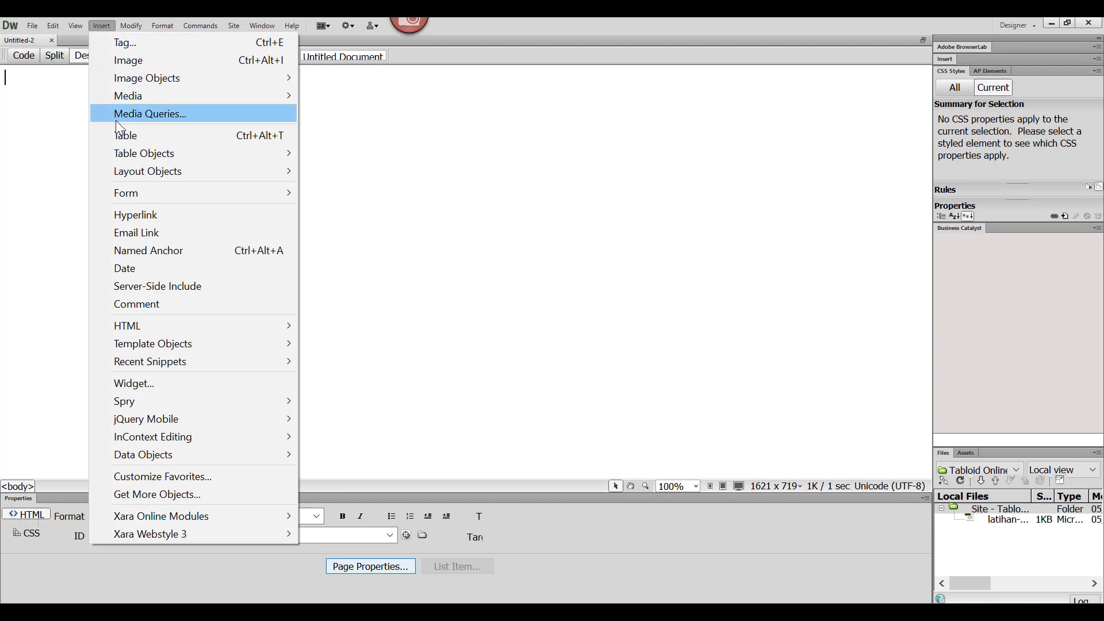
{"action": "left_click", "coordinate": [119, 137]}
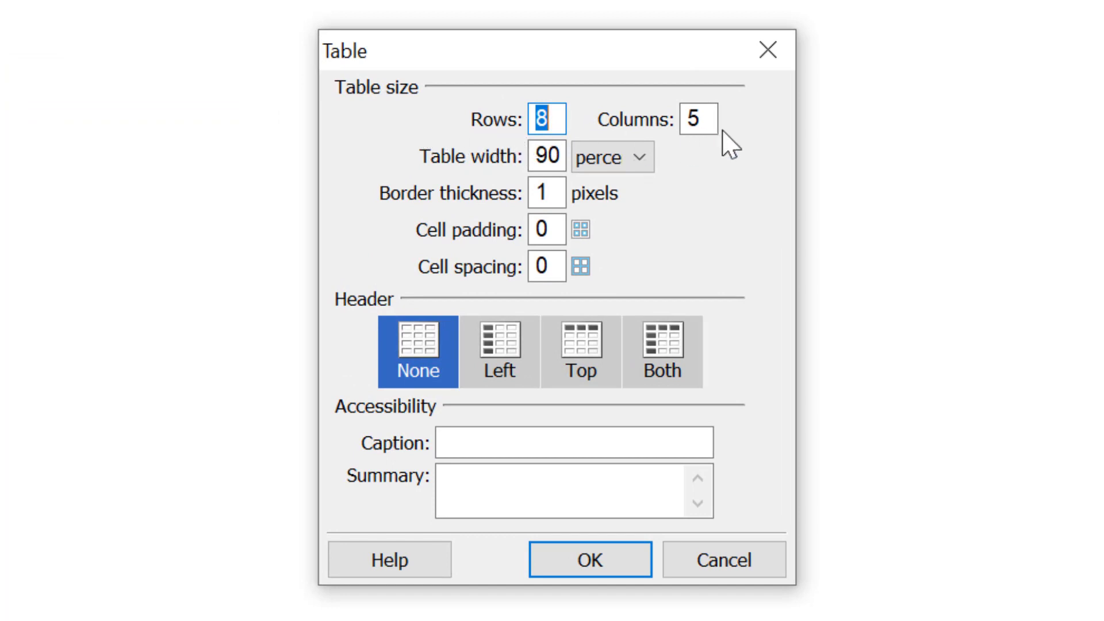
{"action": "left_click", "coordinate": [553, 127]}
{"action": "left_click_drag", "start_coordinate": [553, 127], "coordinate": [530, 119]}
{"action": "type", "text": "5"}
{"action": "key", "text": "Tab"}
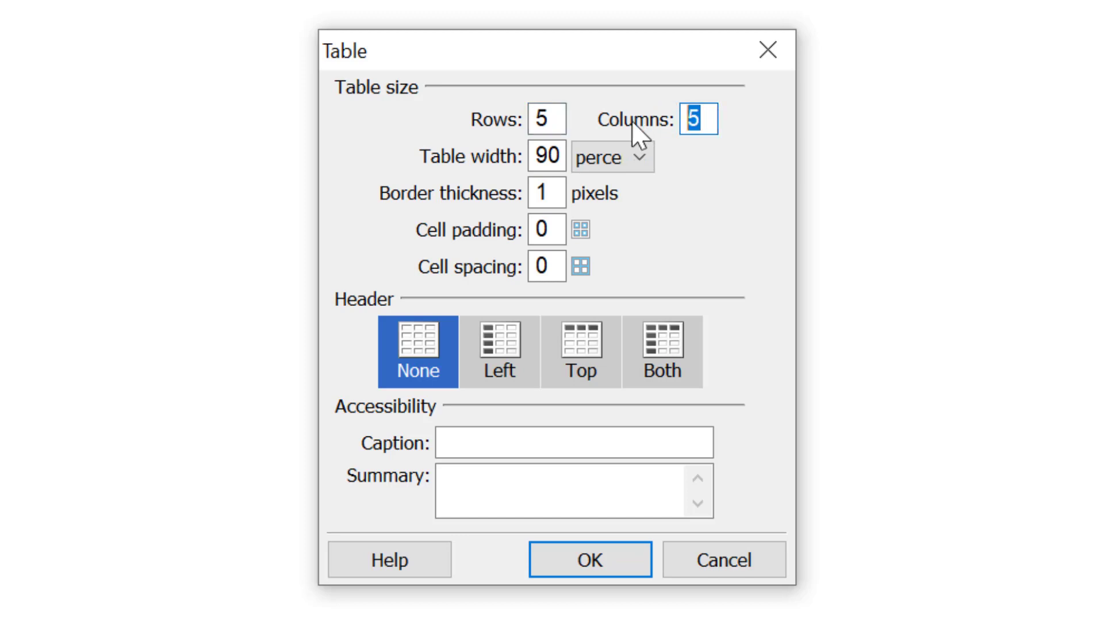
{"action": "type", "text": "3"}
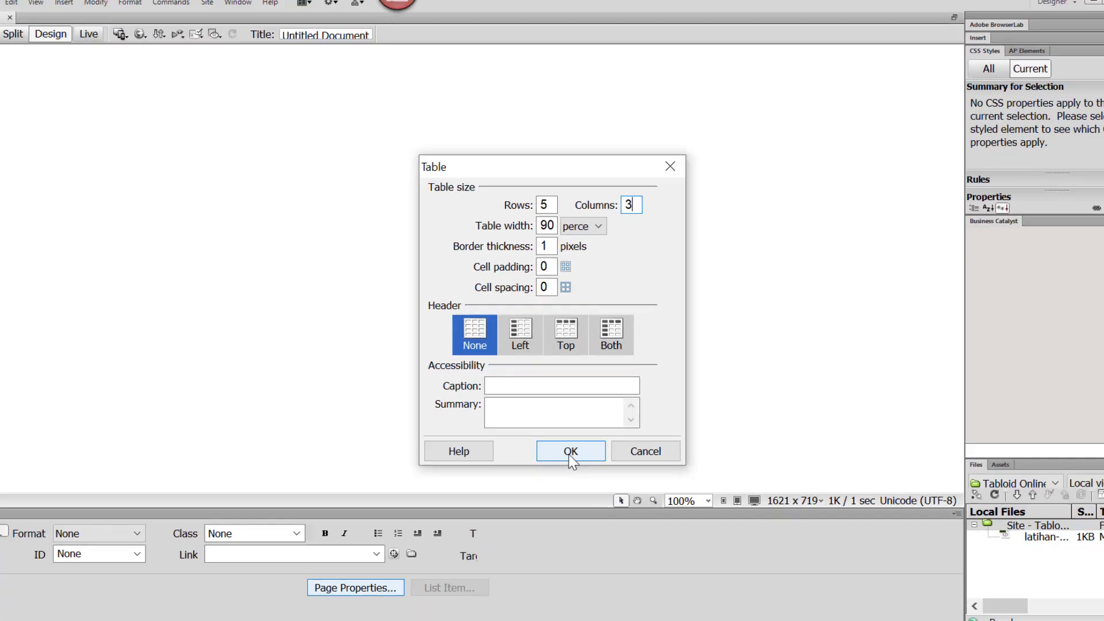
{"action": "left_click", "coordinate": [586, 561]}
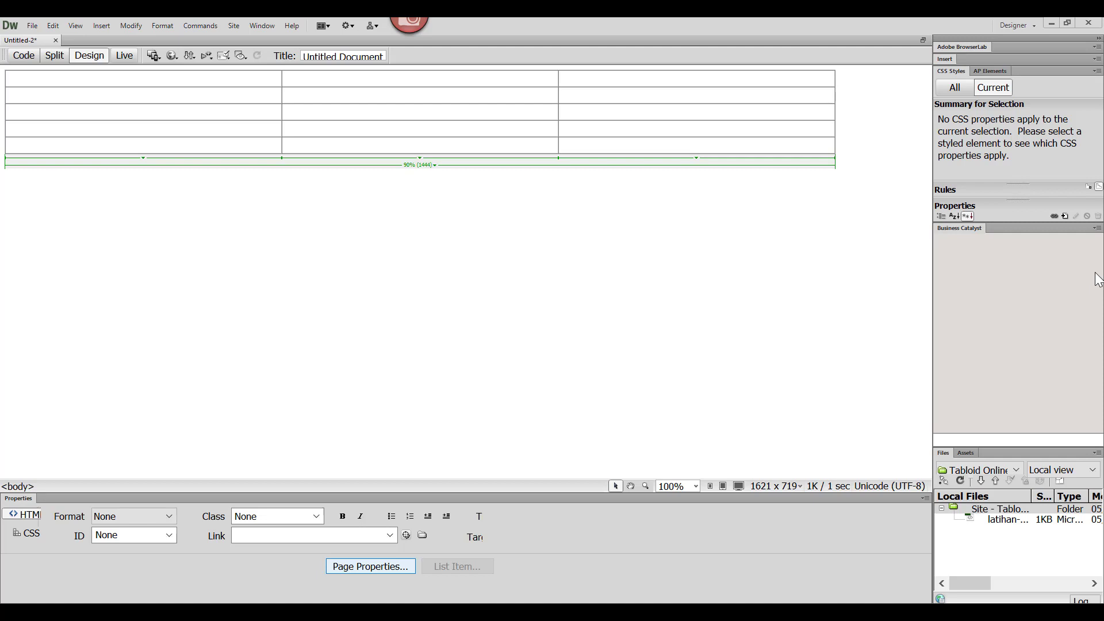
Step: Select all the table's cells and set their background color to yellow, #FFFF00
{"action": "left_click", "coordinate": [349, 226]}
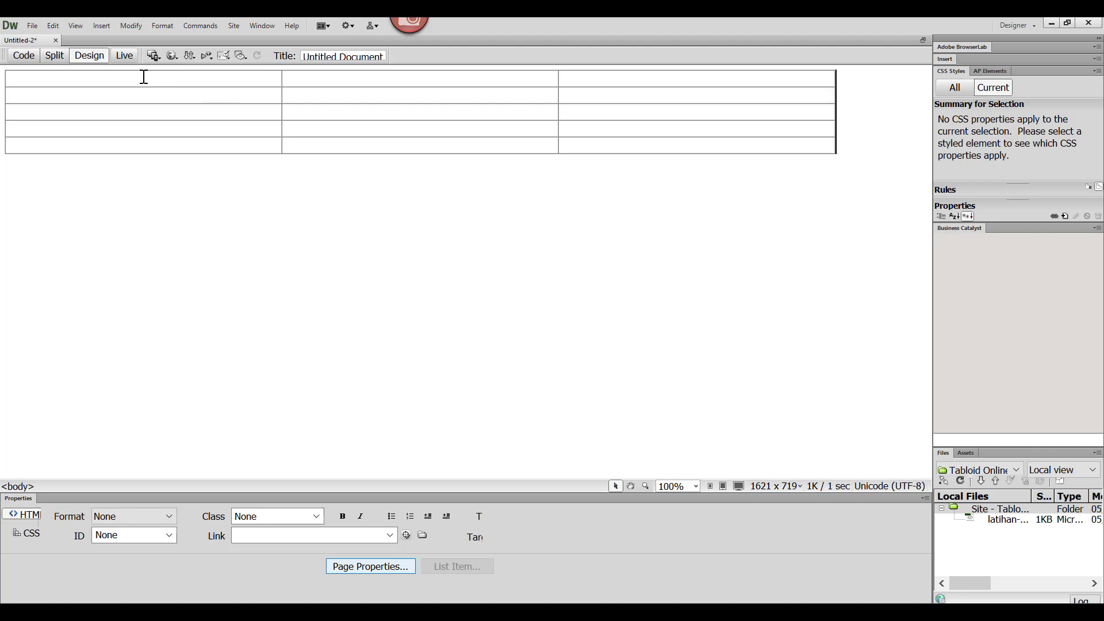
{"action": "left_click_drag", "start_coordinate": [145, 77], "coordinate": [676, 154]}
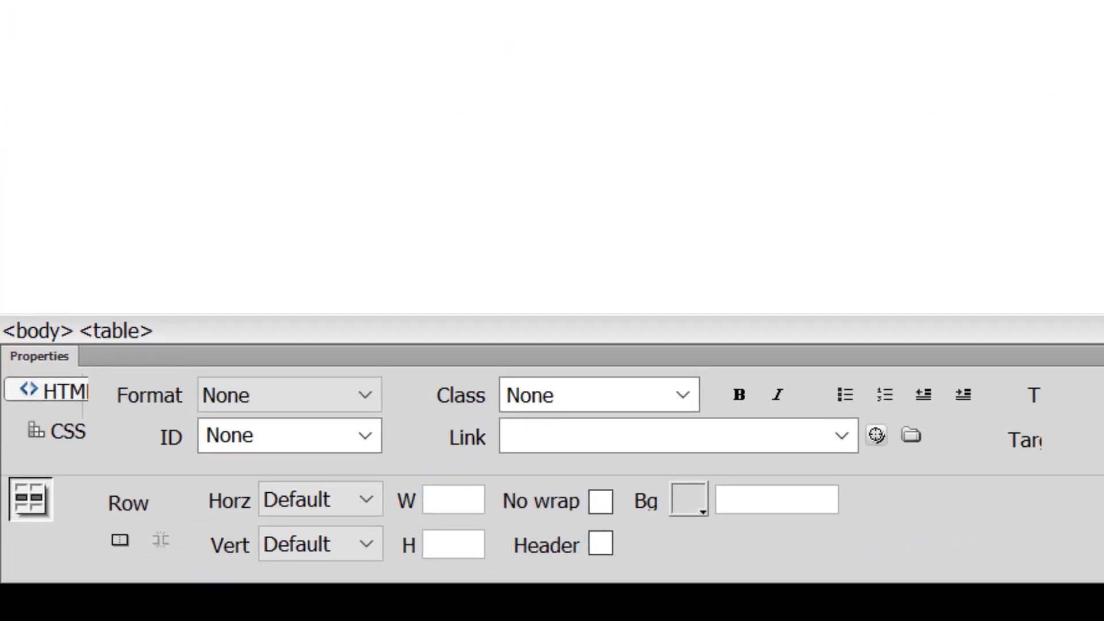
{"action": "left_click", "coordinate": [693, 514]}
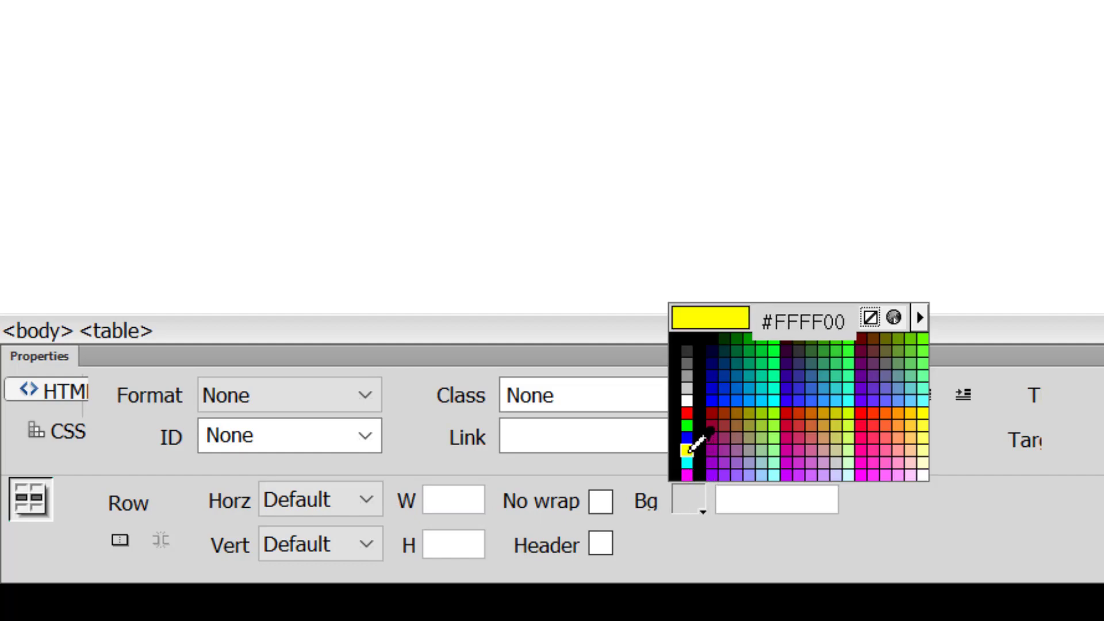
{"action": "left_click", "coordinate": [687, 450]}
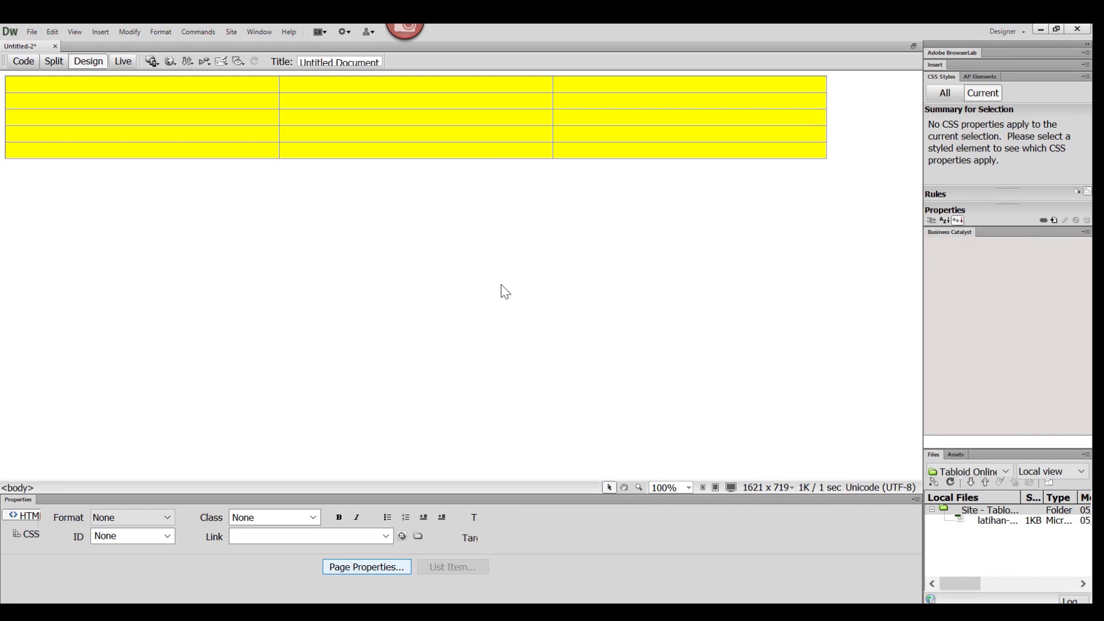
Step: Set the page's background color to blue, #00F, in the page properties
{"action": "left_click", "coordinate": [374, 568]}
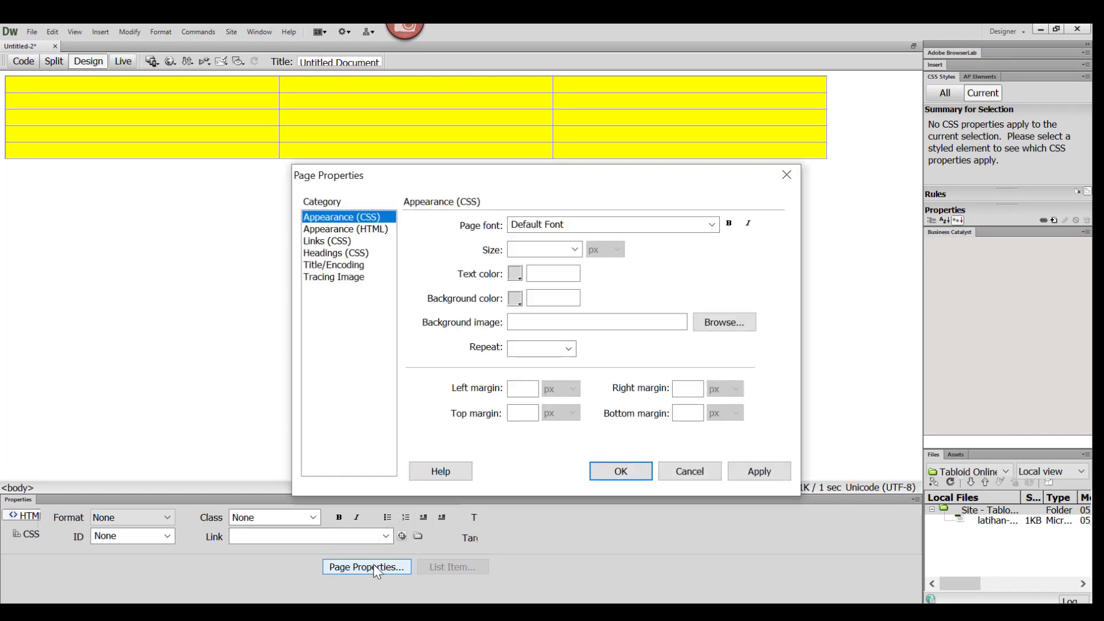
{"action": "left_click", "coordinate": [515, 298]}
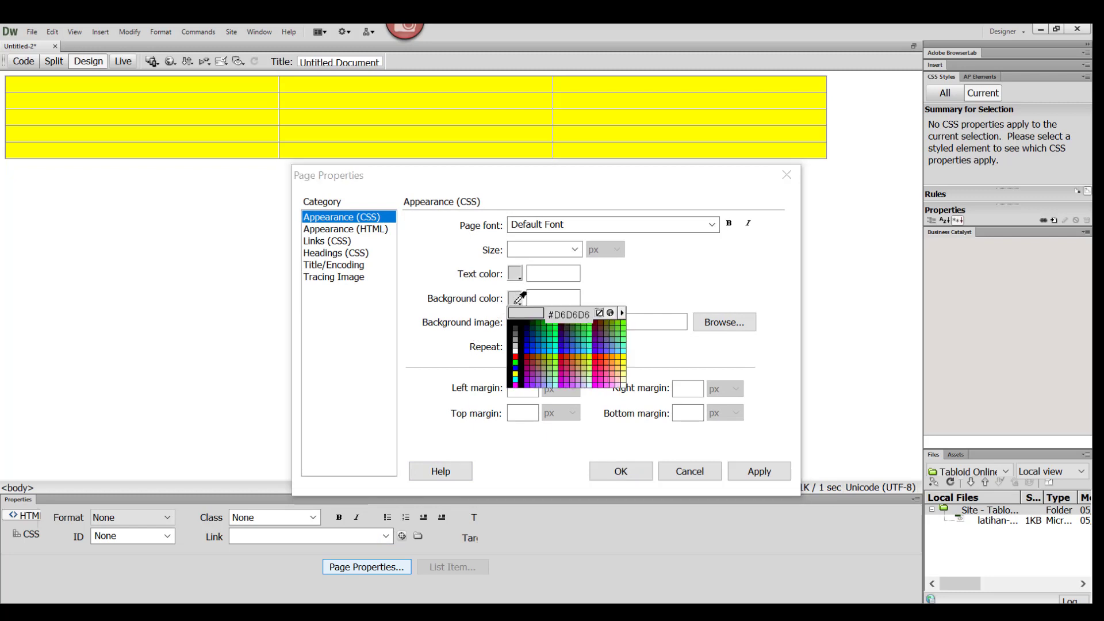
{"action": "left_click", "coordinate": [516, 368]}
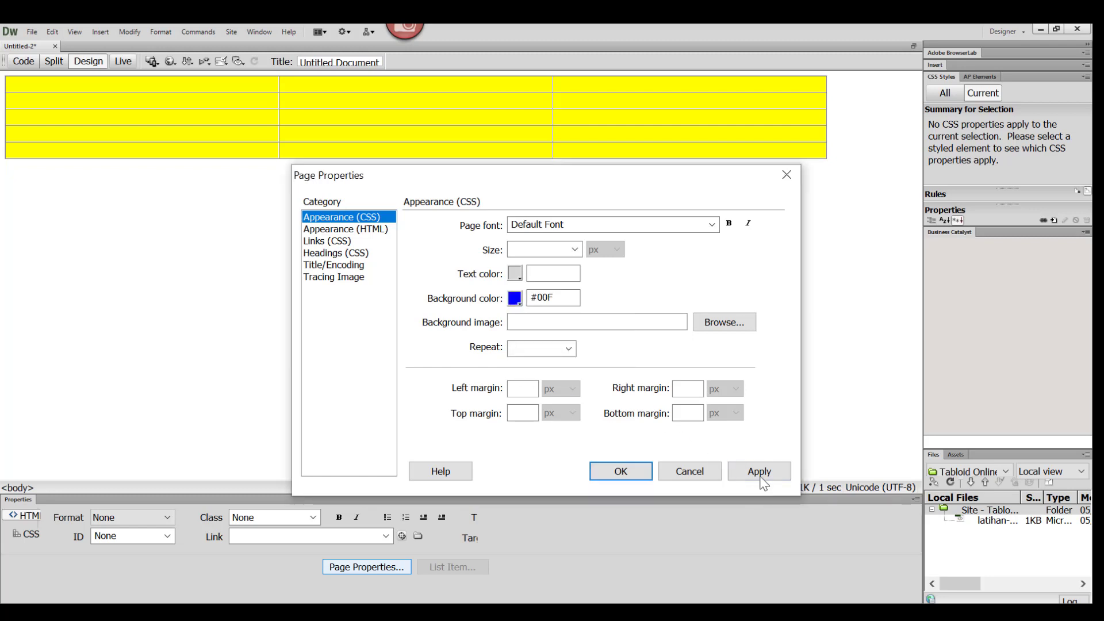
{"action": "left_click", "coordinate": [760, 479]}
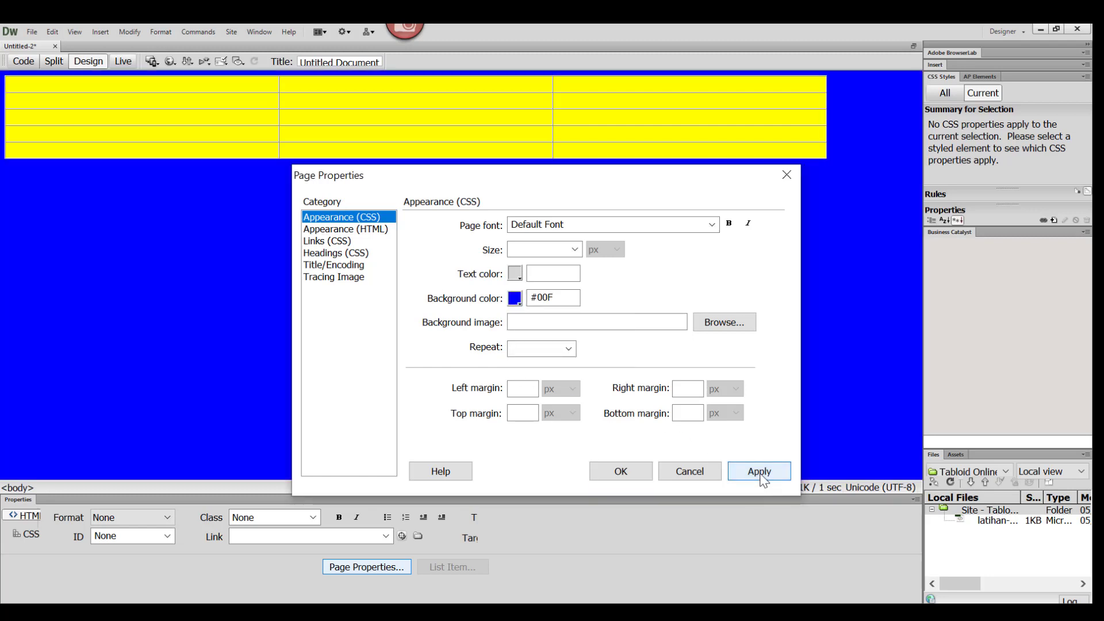
{"action": "left_click", "coordinate": [625, 472]}
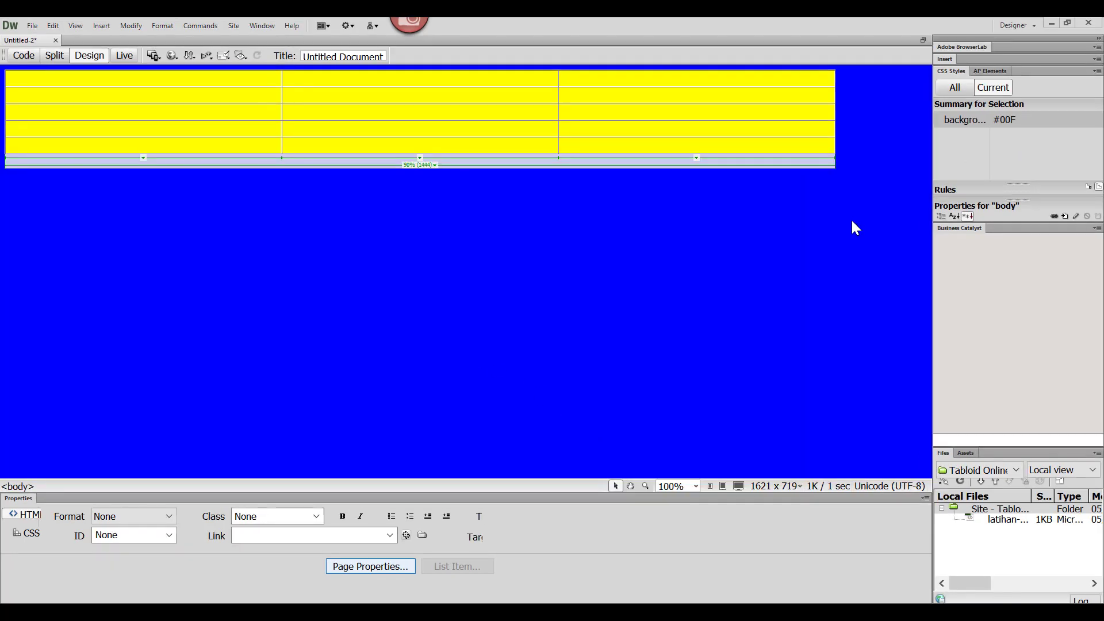
Step: Set the whole table's alignment to Center on the page
{"action": "left_click", "coordinate": [834, 153]}
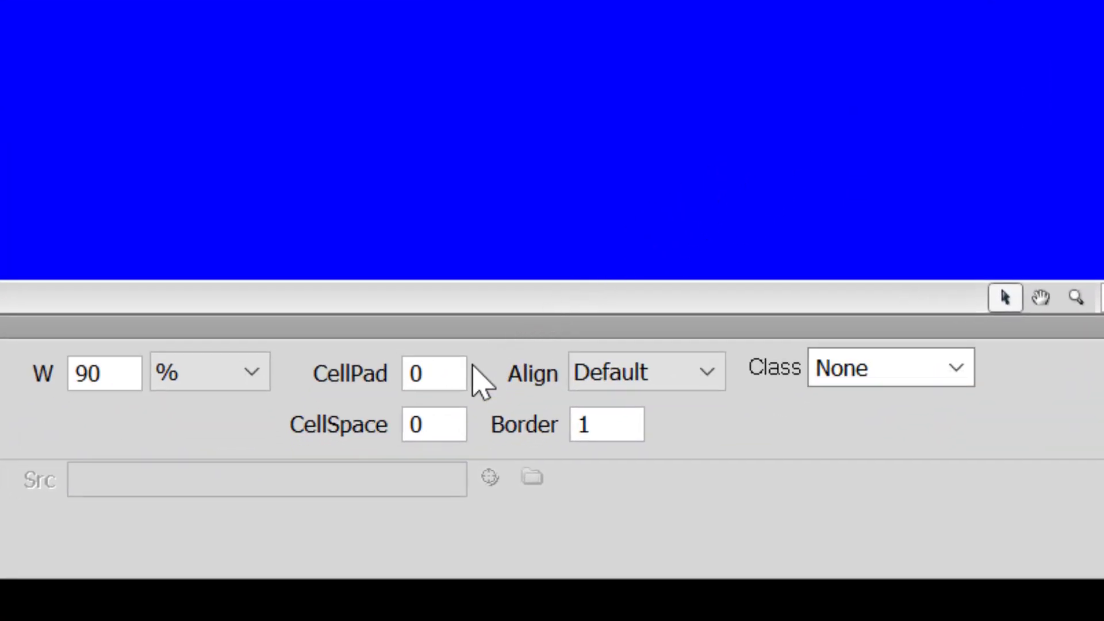
{"action": "left_click", "coordinate": [718, 392]}
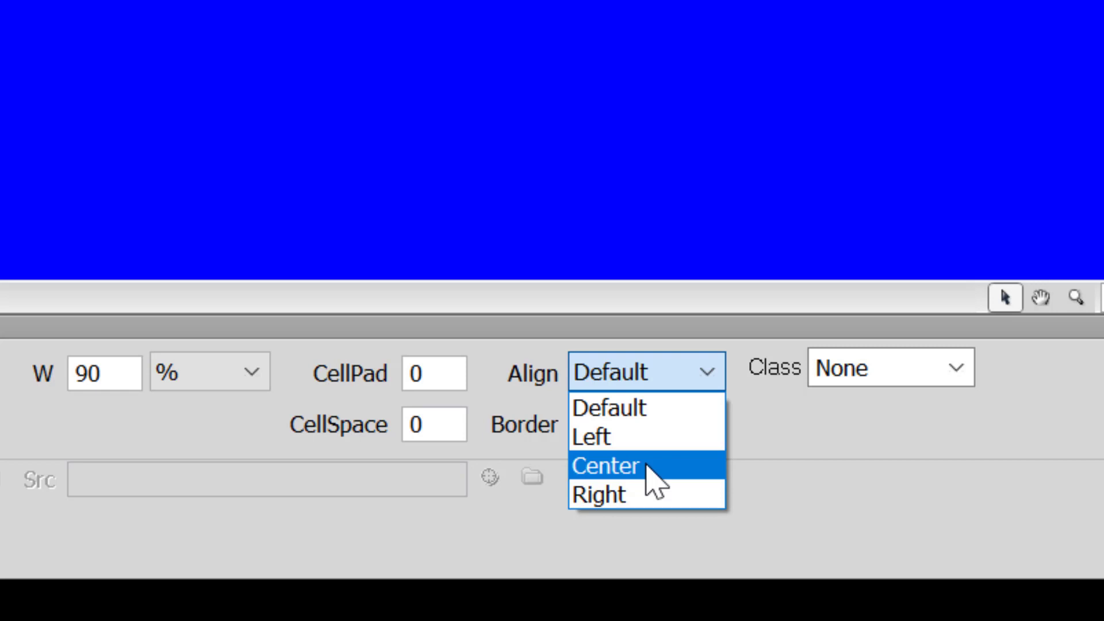
{"action": "left_click", "coordinate": [648, 467]}
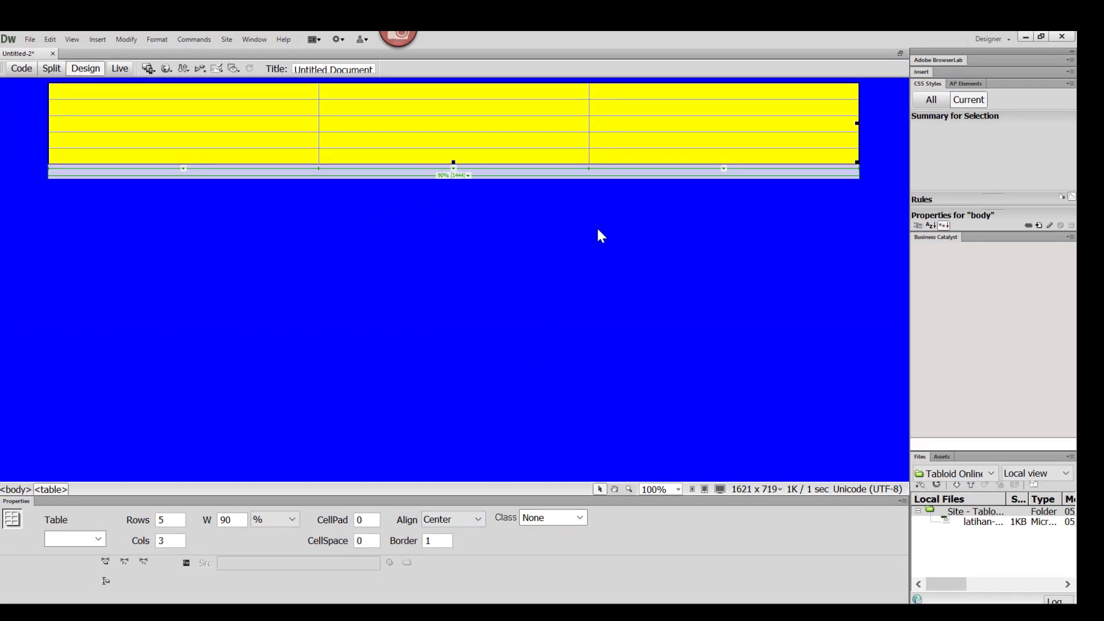
{"action": "left_click", "coordinate": [586, 252]}
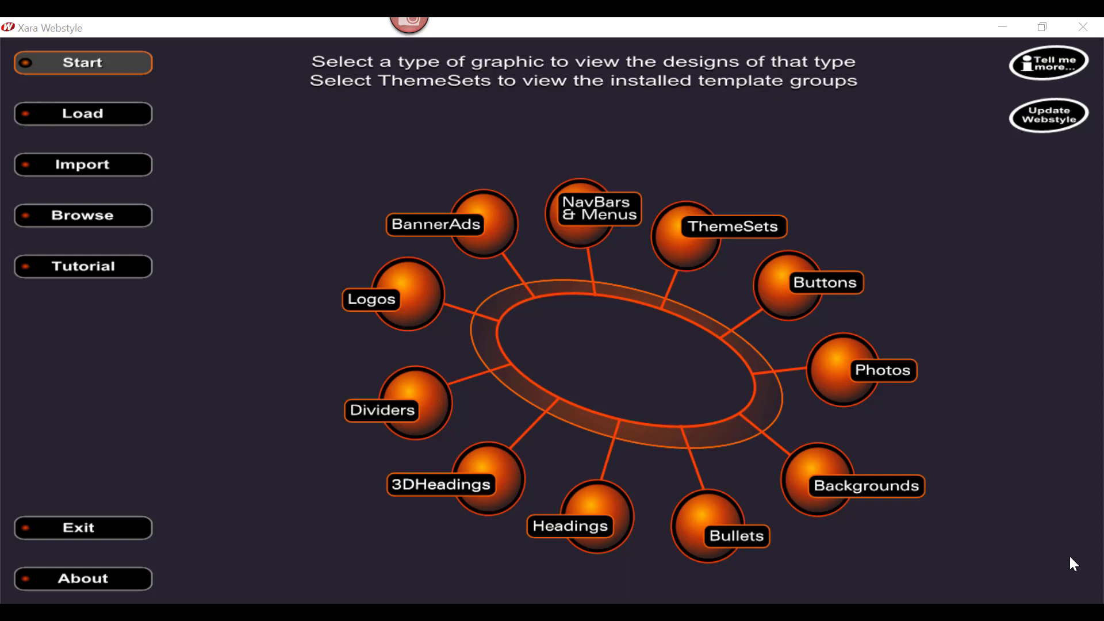
Step: In Xara Webstyle, browse the 3DHeadings designs and choose the cream-faced, blue-extruded Xara template on page 8
{"action": "left_click", "coordinate": [420, 490]}
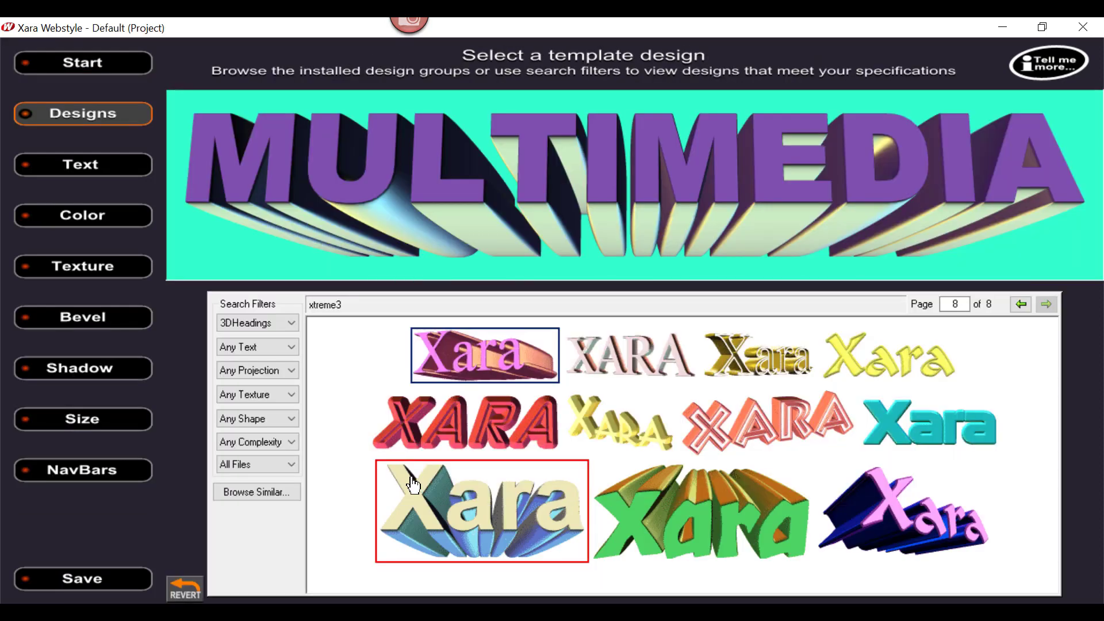
{"action": "left_click", "coordinate": [1026, 303]}
{"action": "left_click", "coordinate": [1026, 303]}
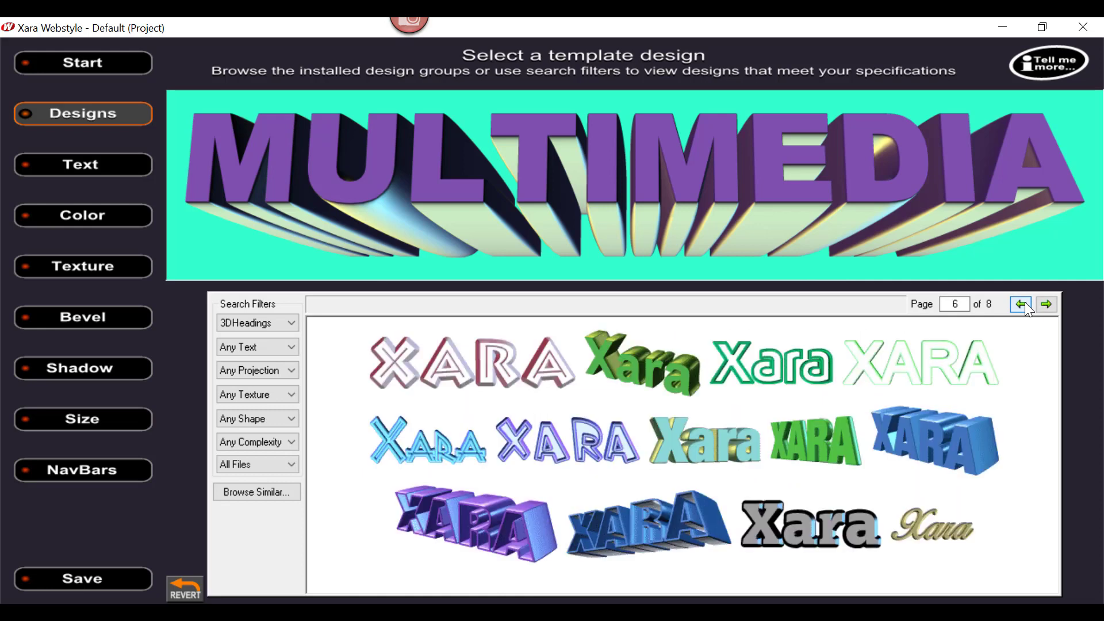
{"action": "left_click", "coordinate": [1025, 303]}
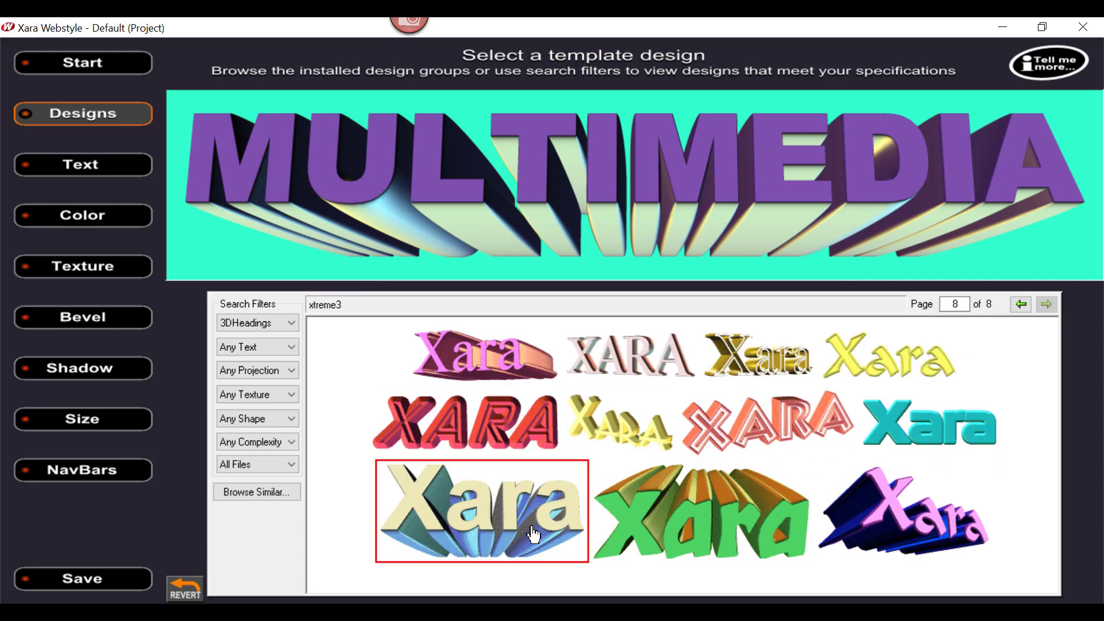
{"action": "left_click", "coordinate": [509, 522]}
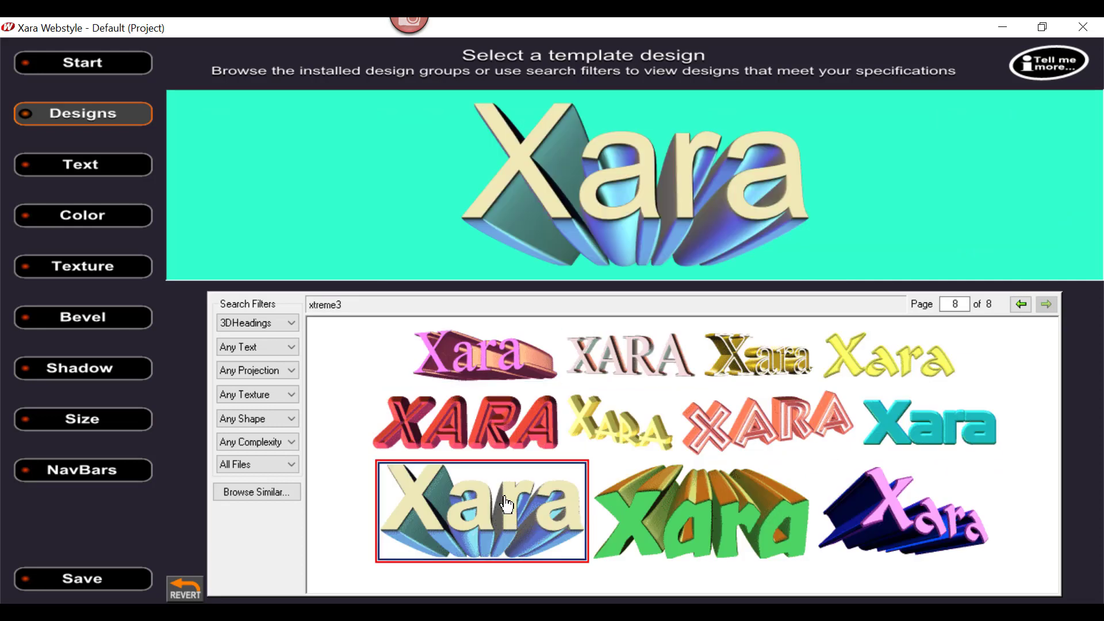
Step: Replace the heading's sample text with "Tabloid Online"
{"action": "left_click", "coordinate": [60, 167]}
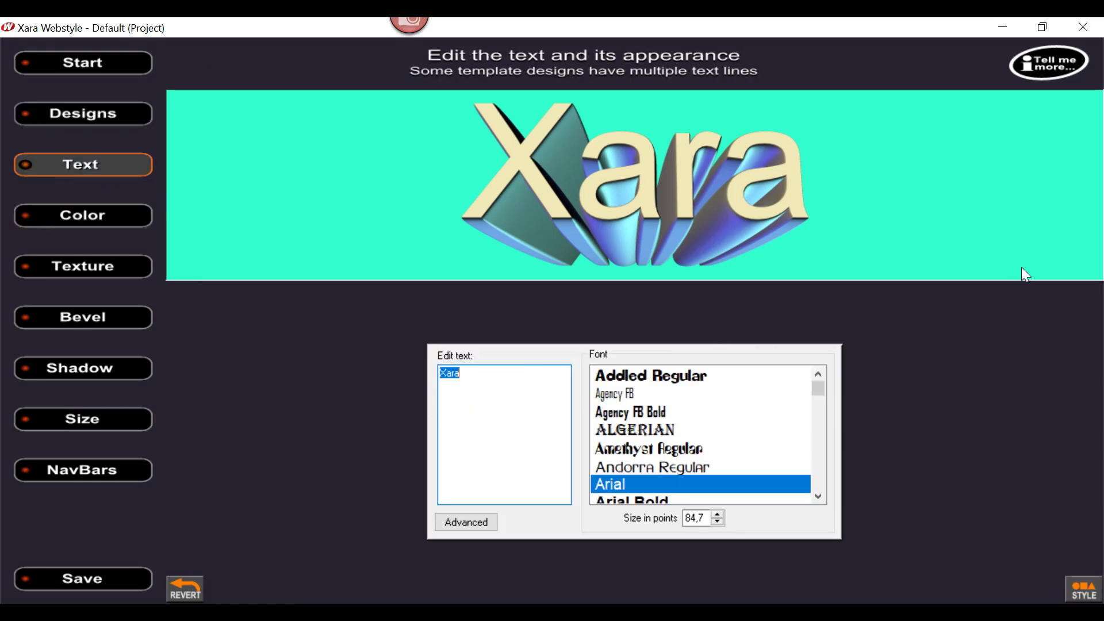
{"action": "type", "text": "Tabloid"}
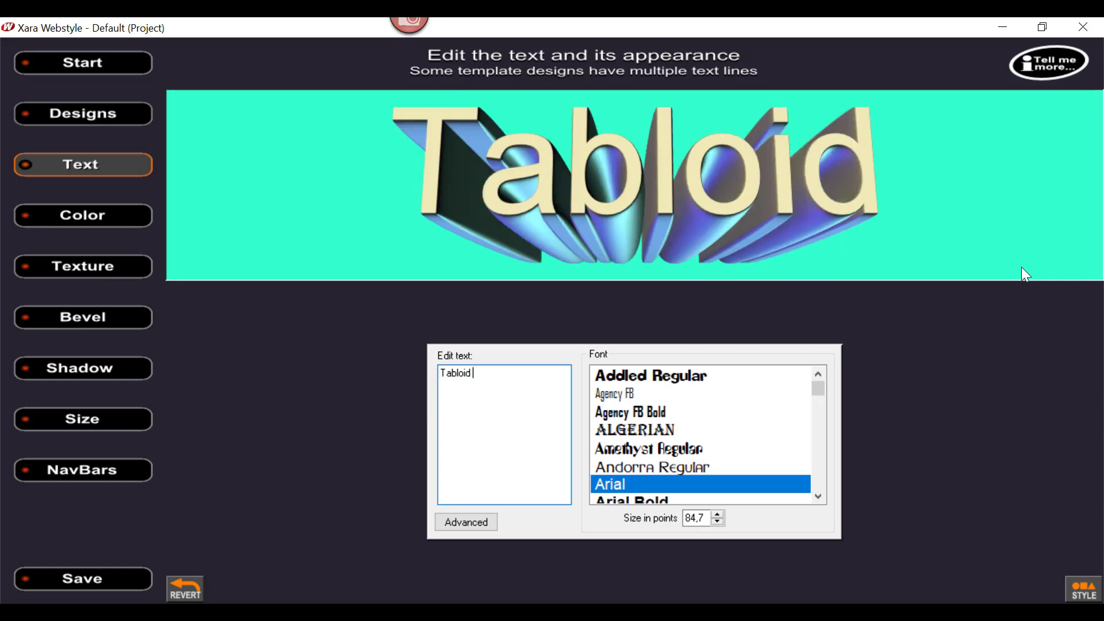
{"action": "type", "text": " Online"}
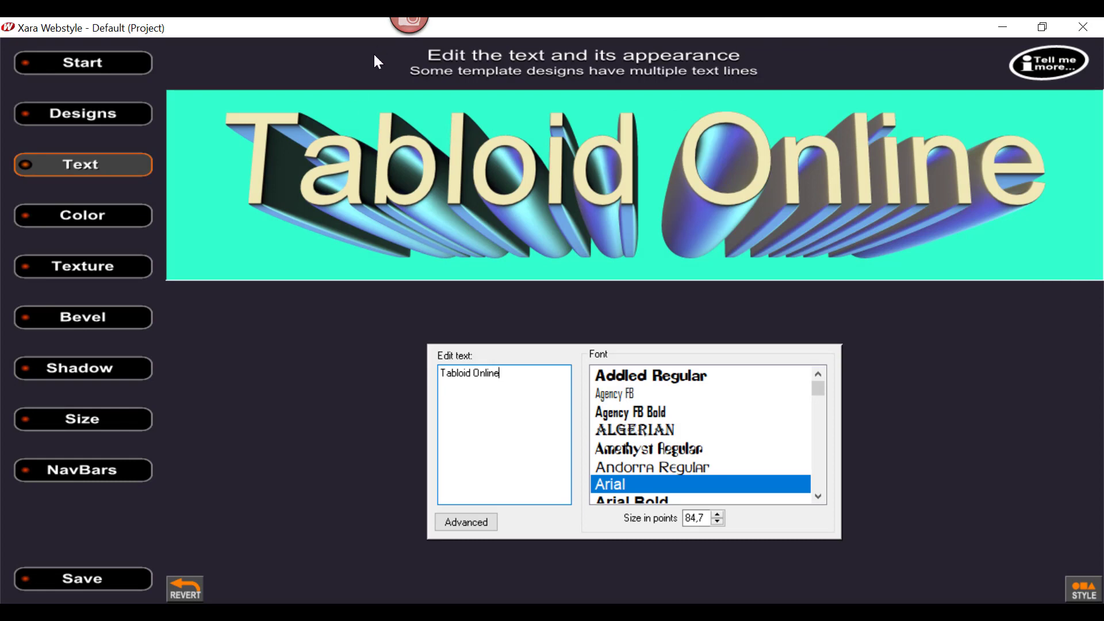
Step: Size the heading graphic to 702 x 126 pixels and set its GIF export to 256 colors
{"action": "left_click", "coordinate": [82, 419]}
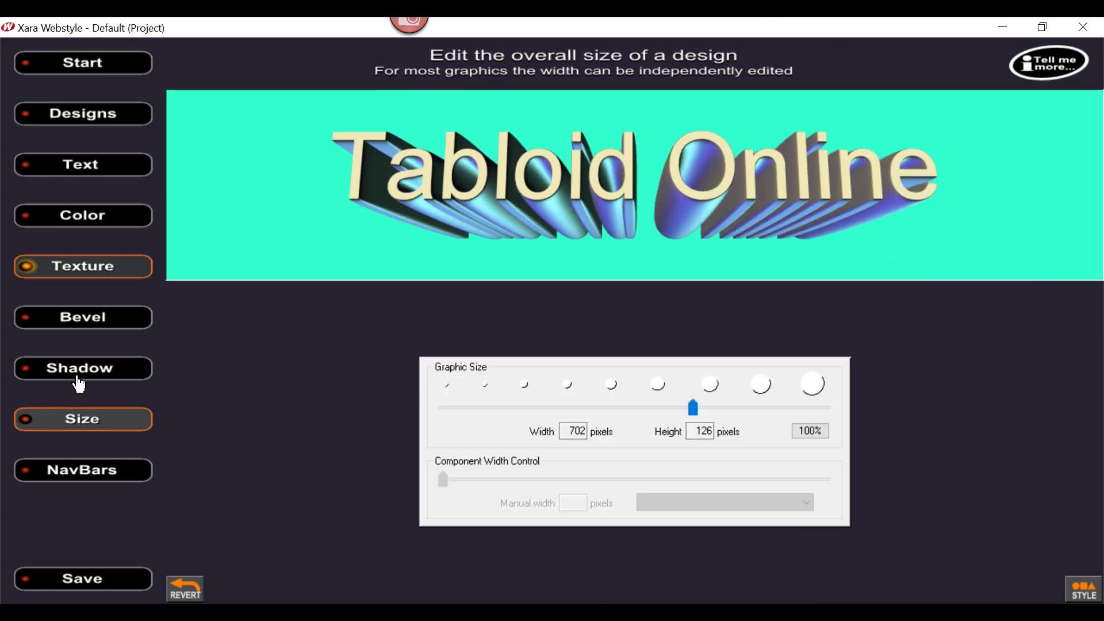
{"action": "left_click", "coordinate": [68, 582]}
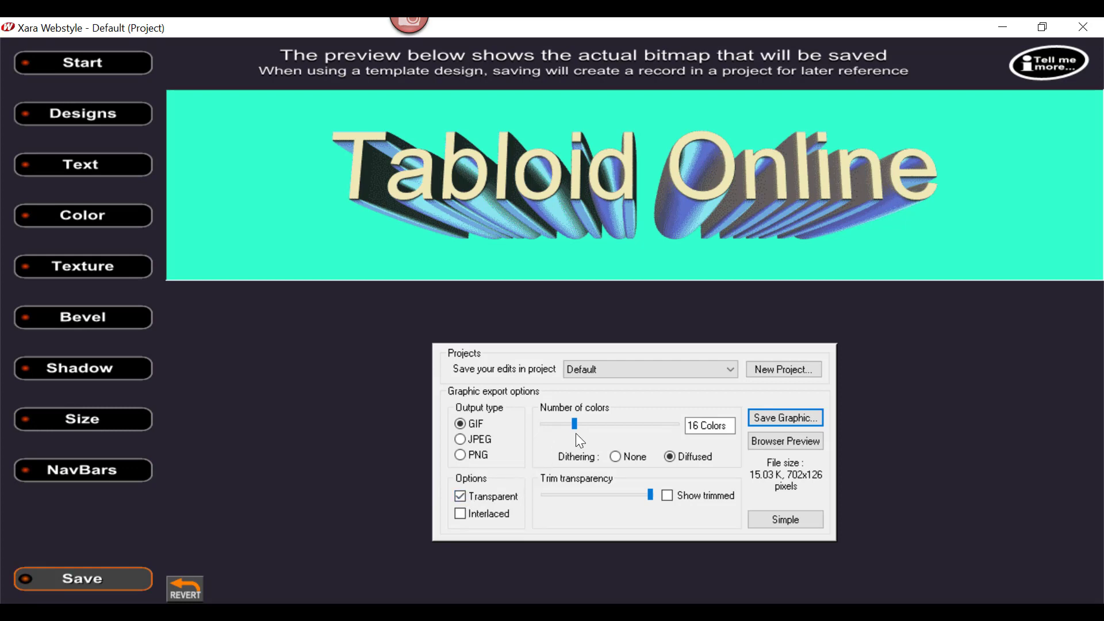
{"action": "left_click_drag", "start_coordinate": [575, 424], "coordinate": [682, 424]}
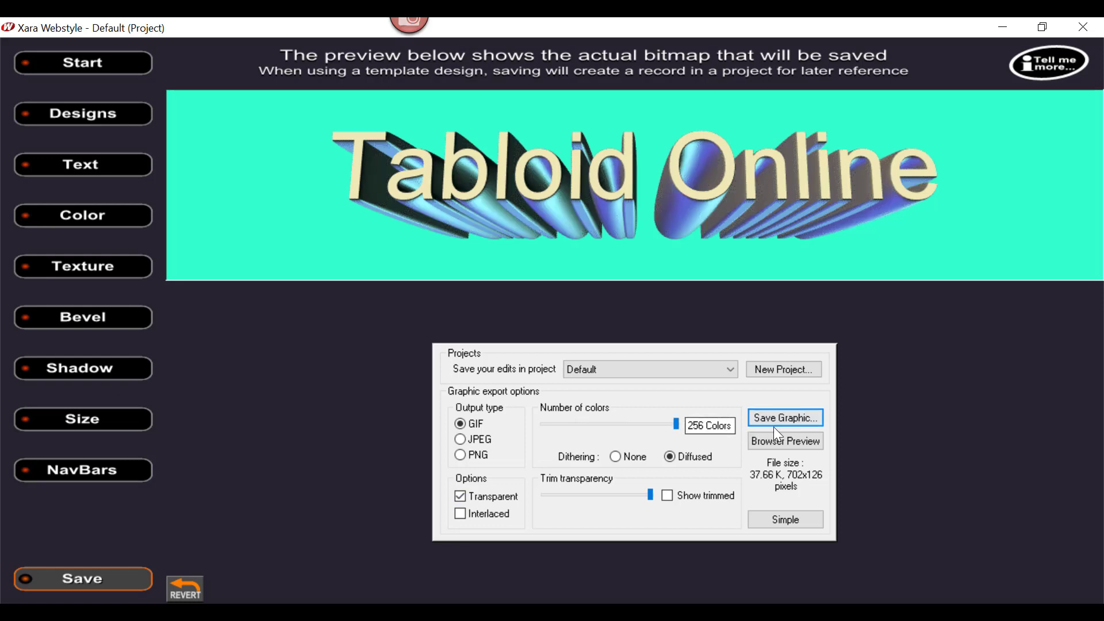
Step: Save the heading graphic as hd-judul01 in the C:\Tabloid Online\Image folder
{"action": "left_click", "coordinate": [796, 420]}
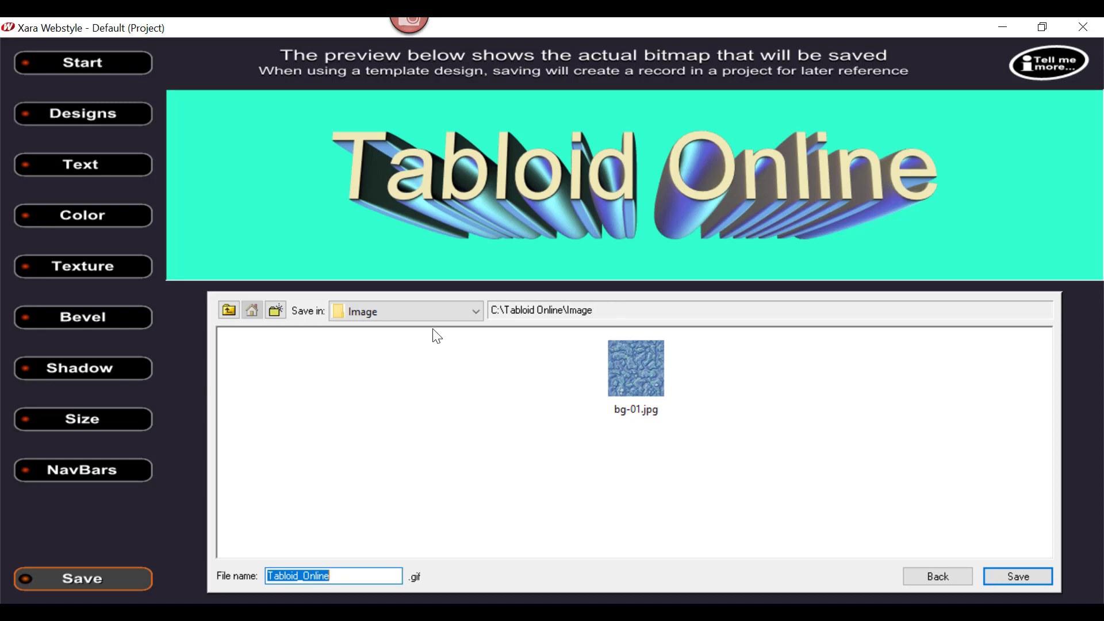
{"action": "left_click", "coordinate": [476, 313]}
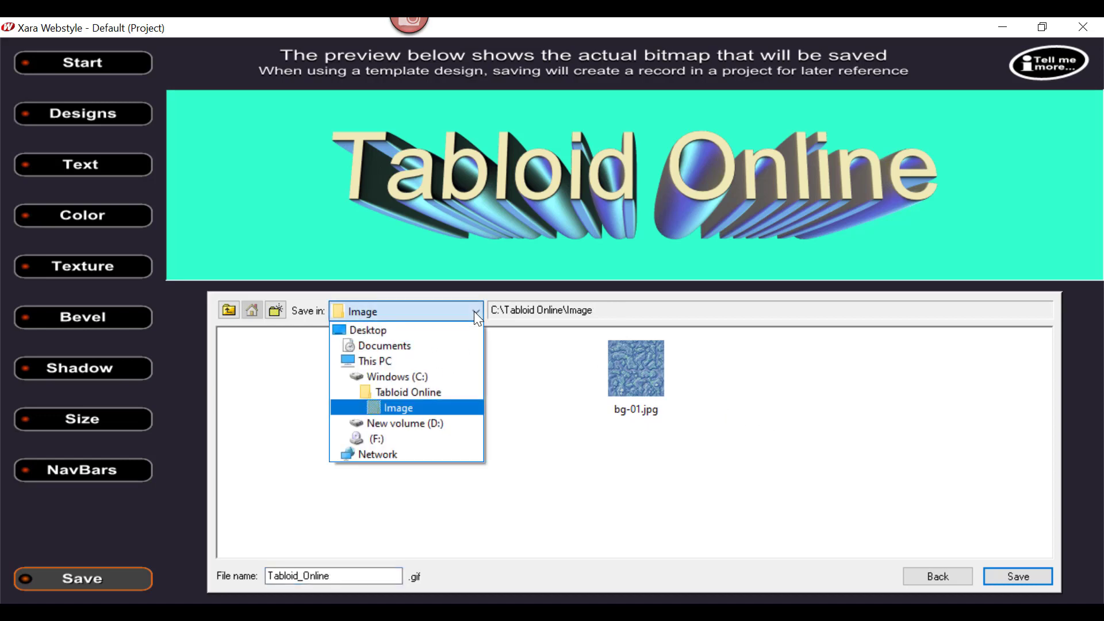
{"action": "left_click", "coordinate": [402, 406]}
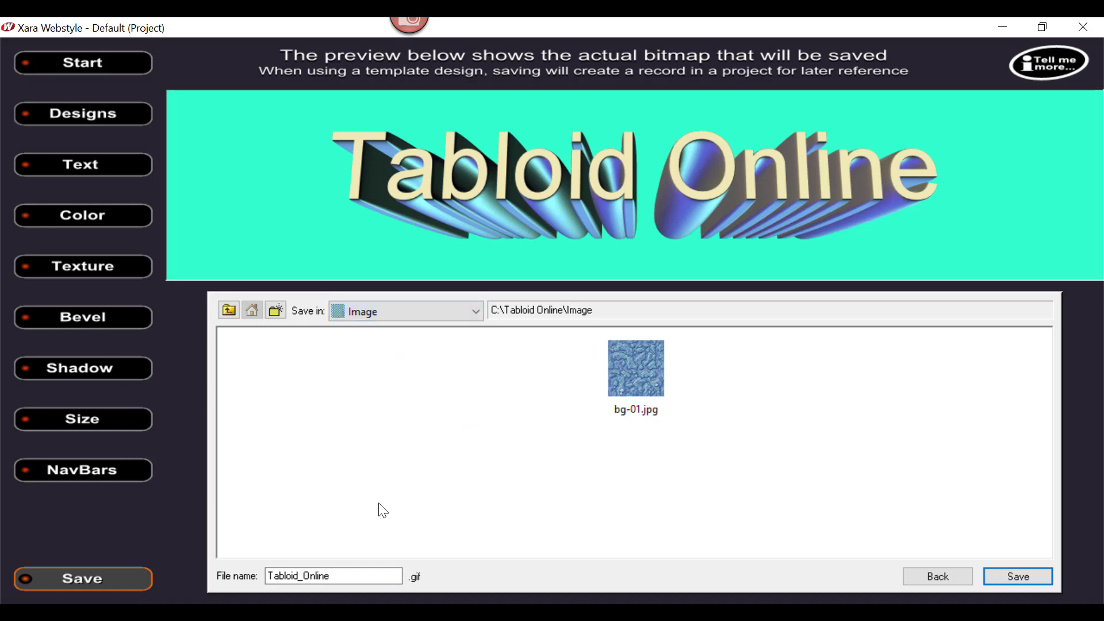
{"action": "double_click", "coordinate": [347, 570]}
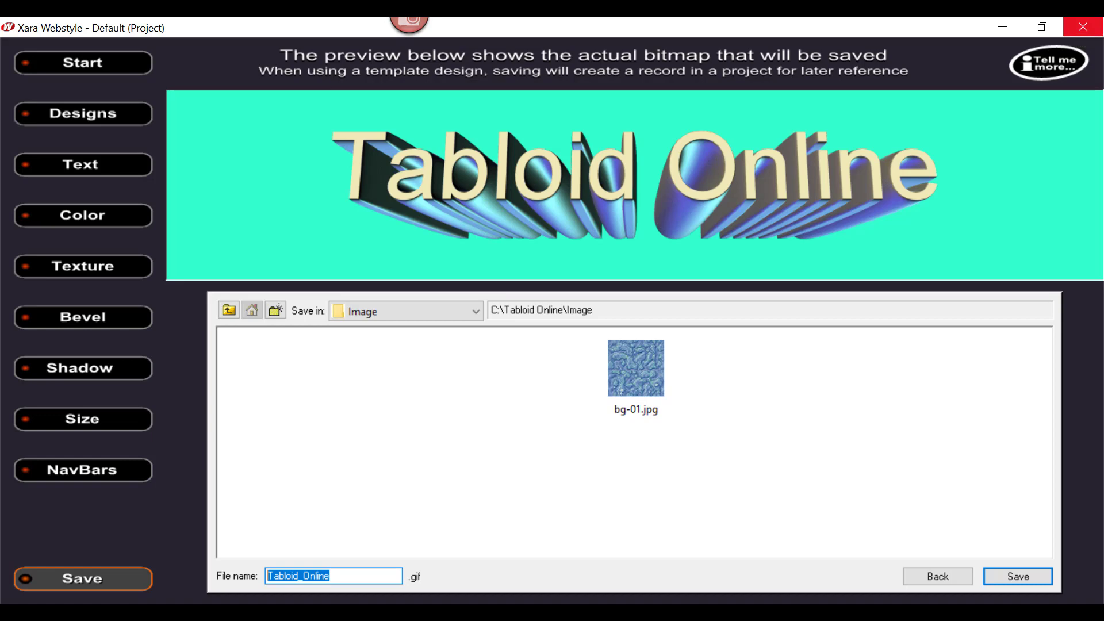
{"action": "type", "text": "hd"}
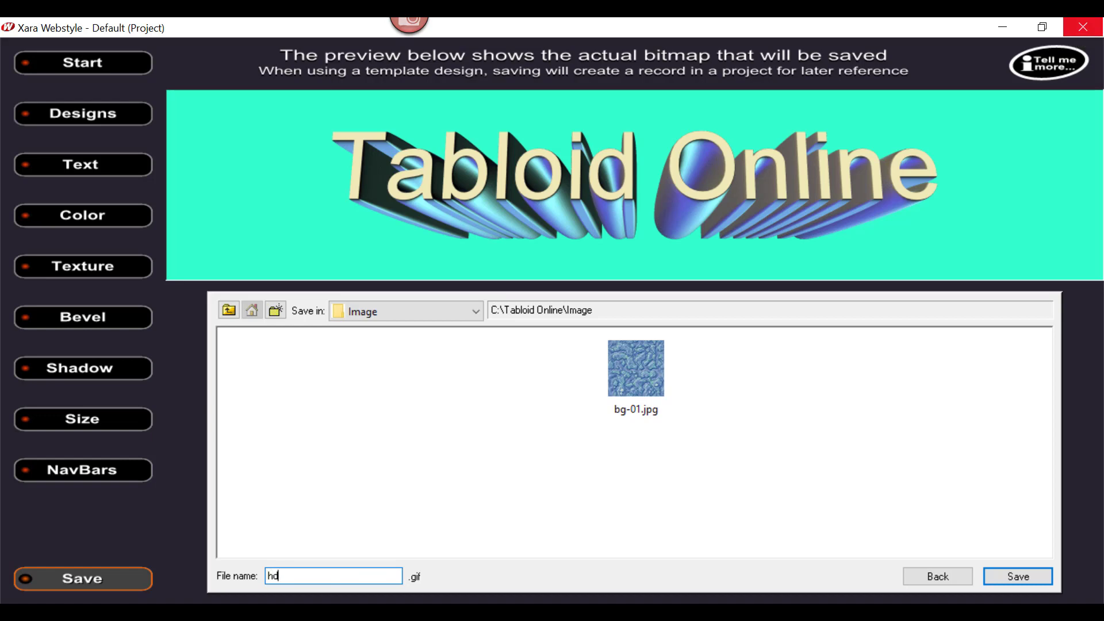
{"action": "type", "text": "-judul01"}
{"action": "key", "text": "Return"}
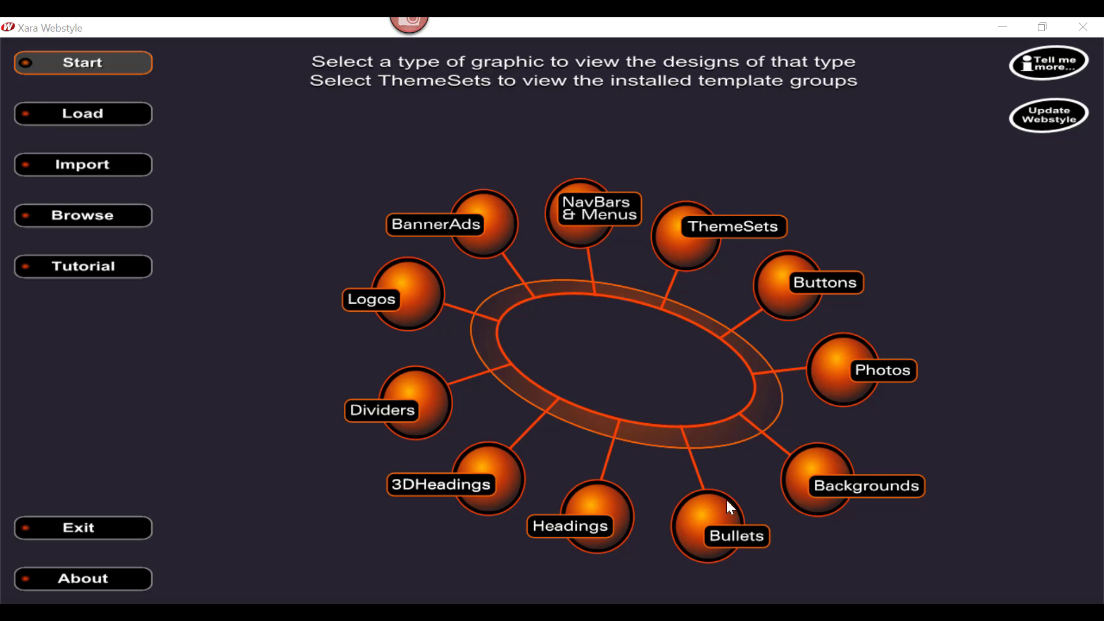
Step: Start a logo from the green square template with the blue symbol on page 3 and replace "Your Company" with "Tabloid Online"
{"action": "left_click", "coordinate": [372, 299]}
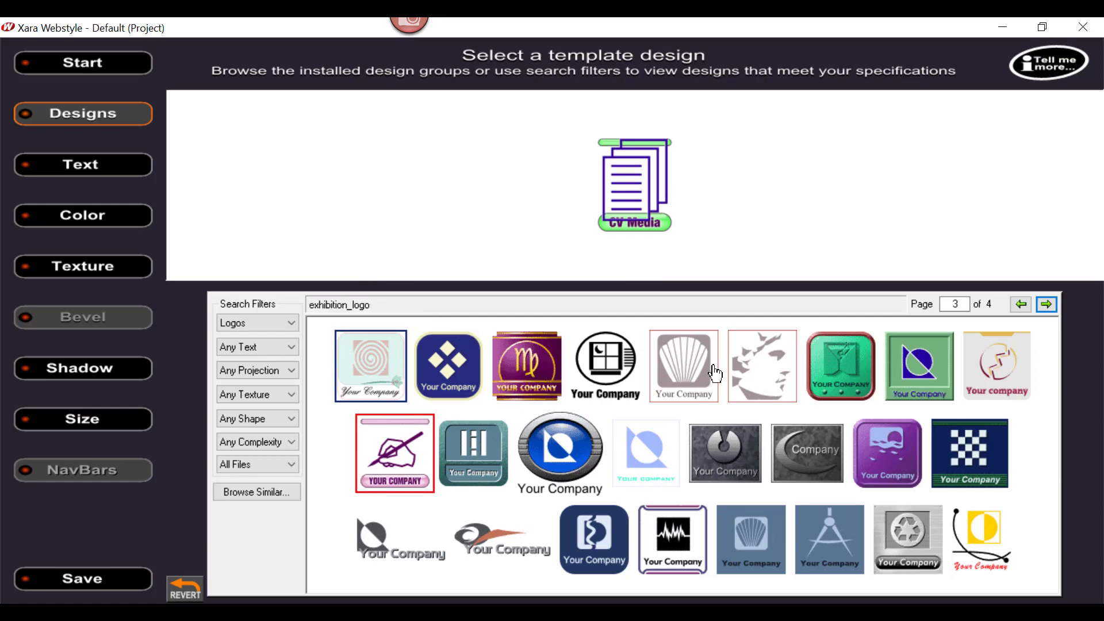
{"action": "left_click", "coordinate": [911, 377]}
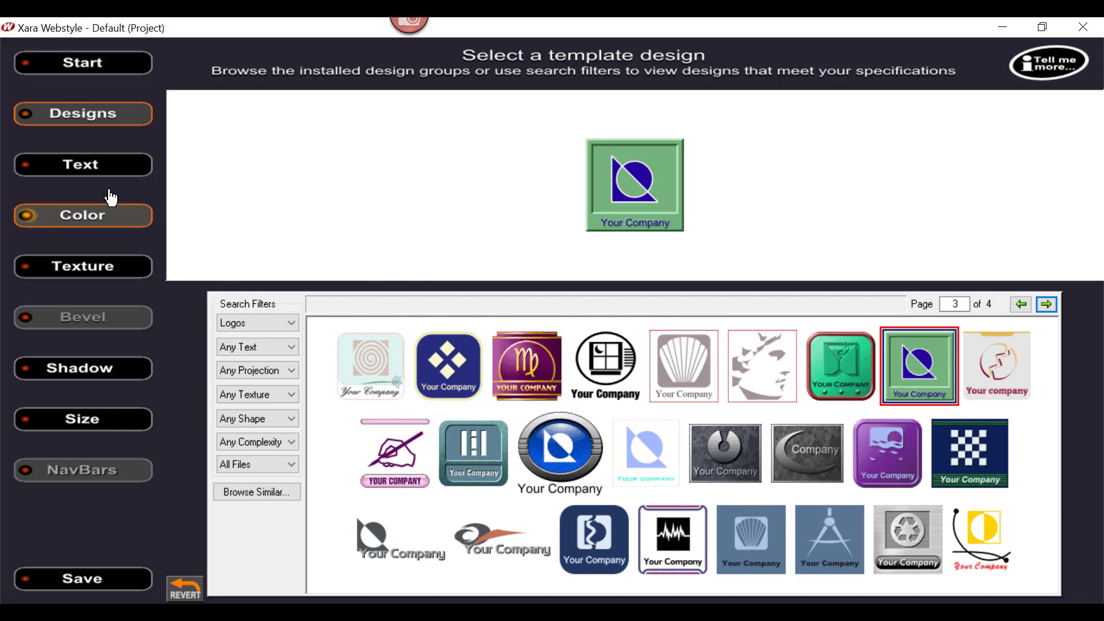
{"action": "left_click", "coordinate": [86, 167]}
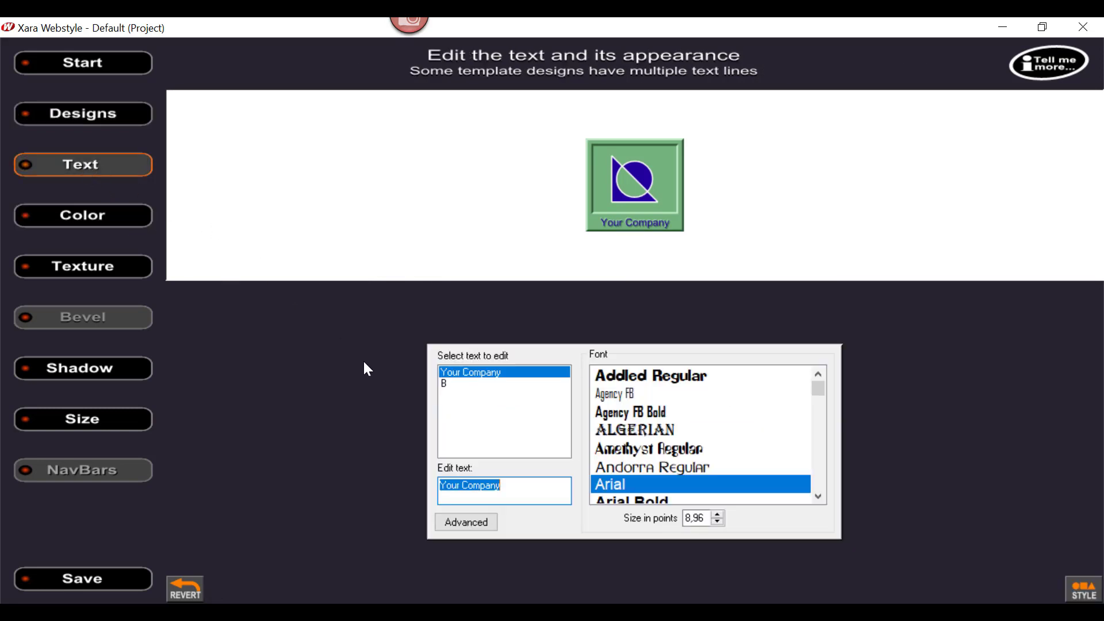
{"action": "left_click", "coordinate": [469, 374]}
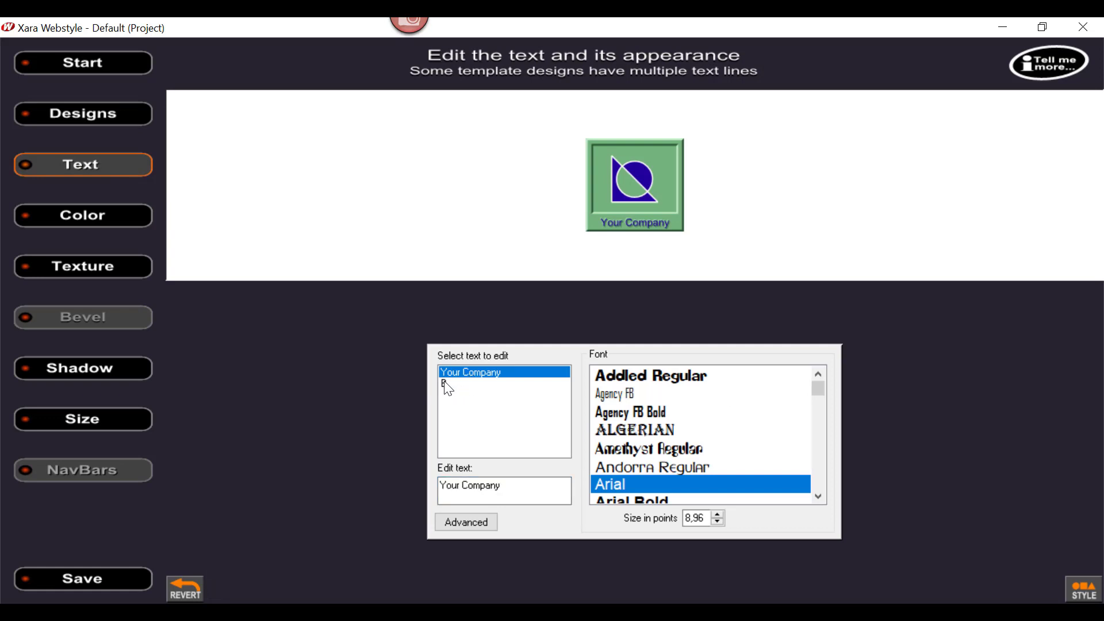
{"action": "left_click", "coordinate": [448, 386]}
{"action": "left_click", "coordinate": [452, 373]}
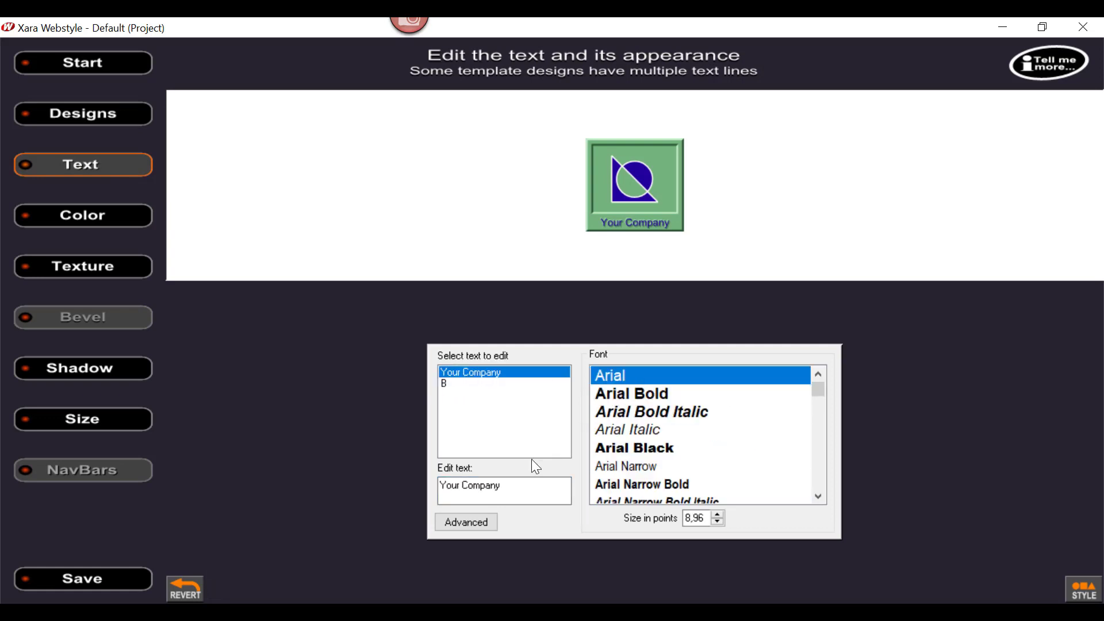
{"action": "left_click_drag", "start_coordinate": [508, 484], "coordinate": [258, 453]}
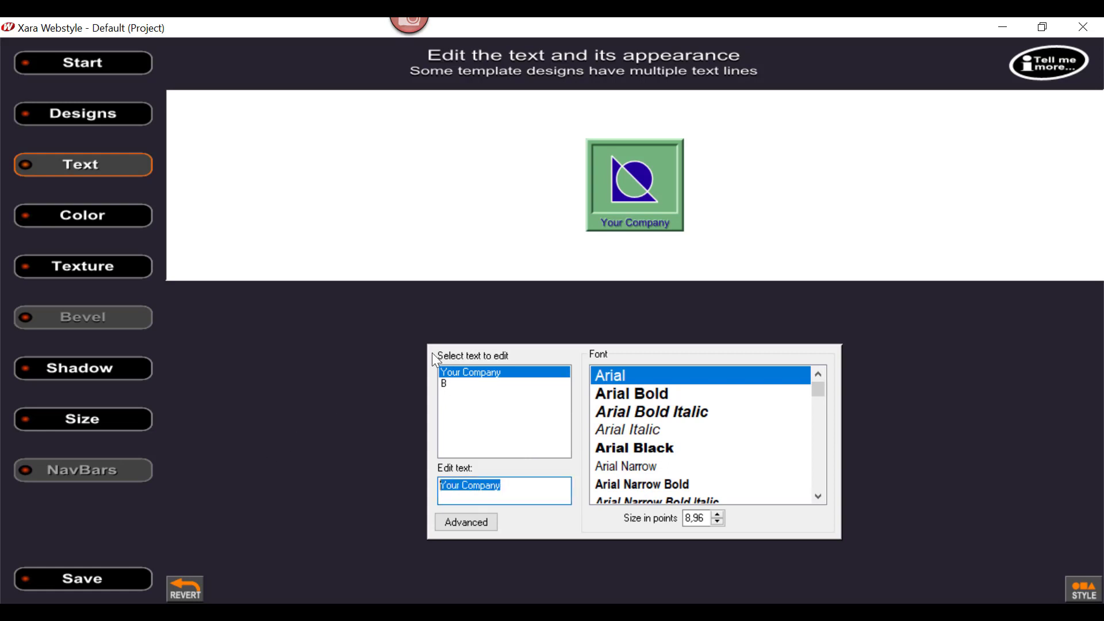
{"action": "type", "text": "Ta"}
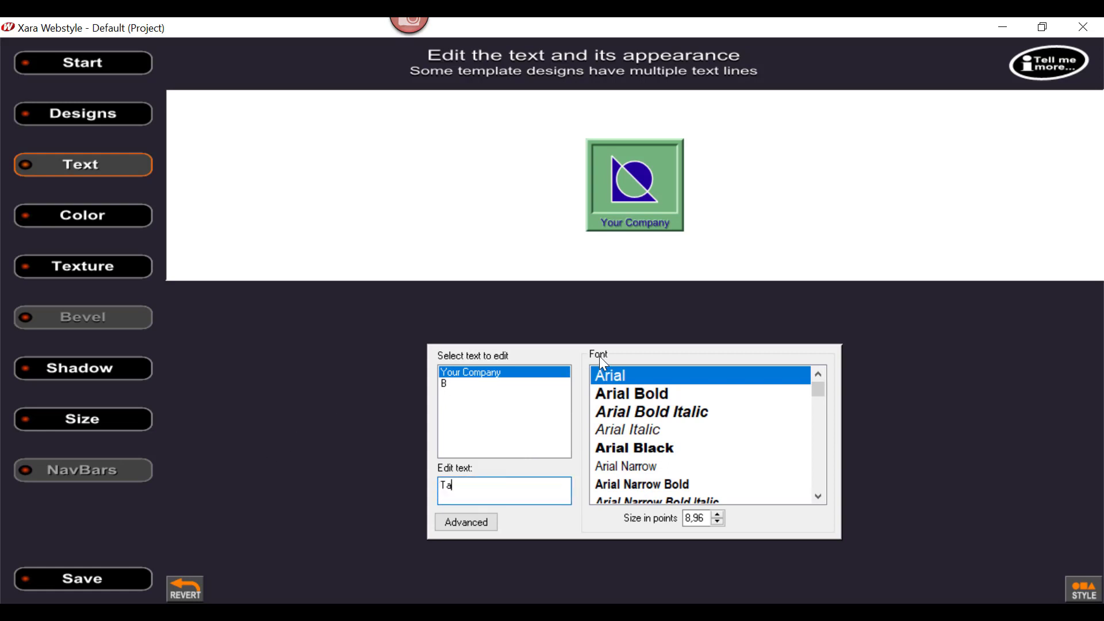
{"action": "type", "text": "b"}
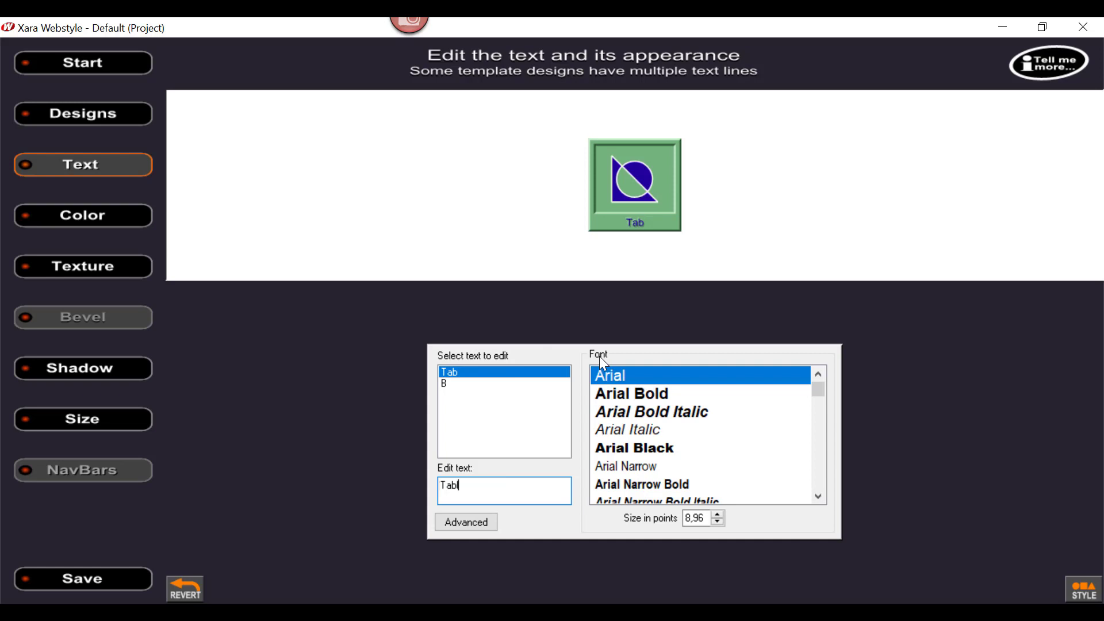
{"action": "type", "text": "loid Online"}
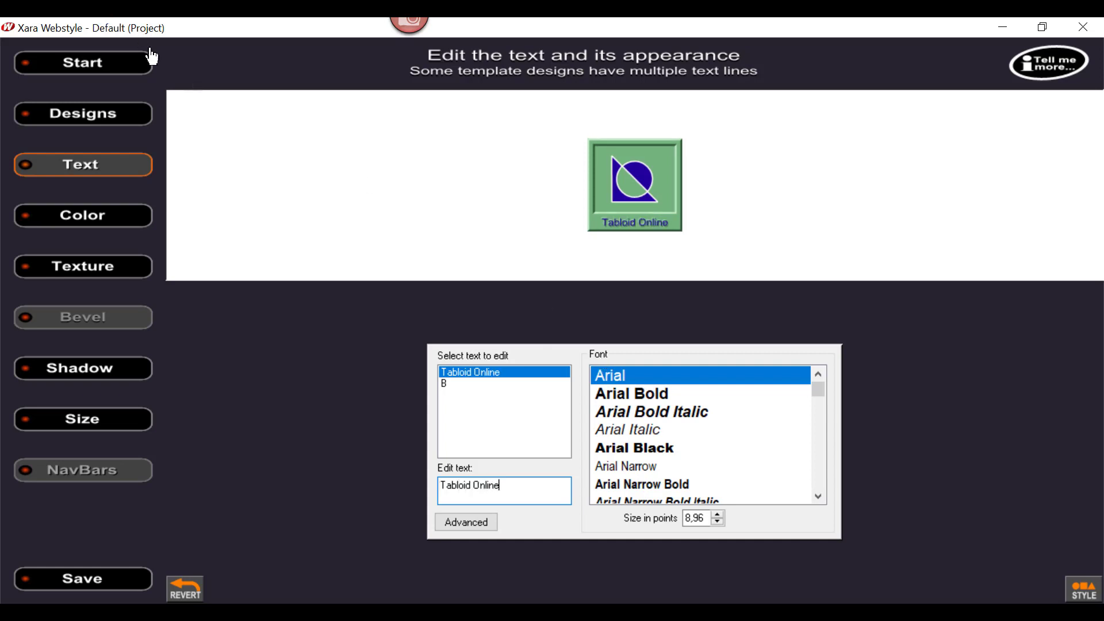
Step: Replace the logo's Geotype TT symbol text "B" with "TB"
{"action": "left_click", "coordinate": [446, 384]}
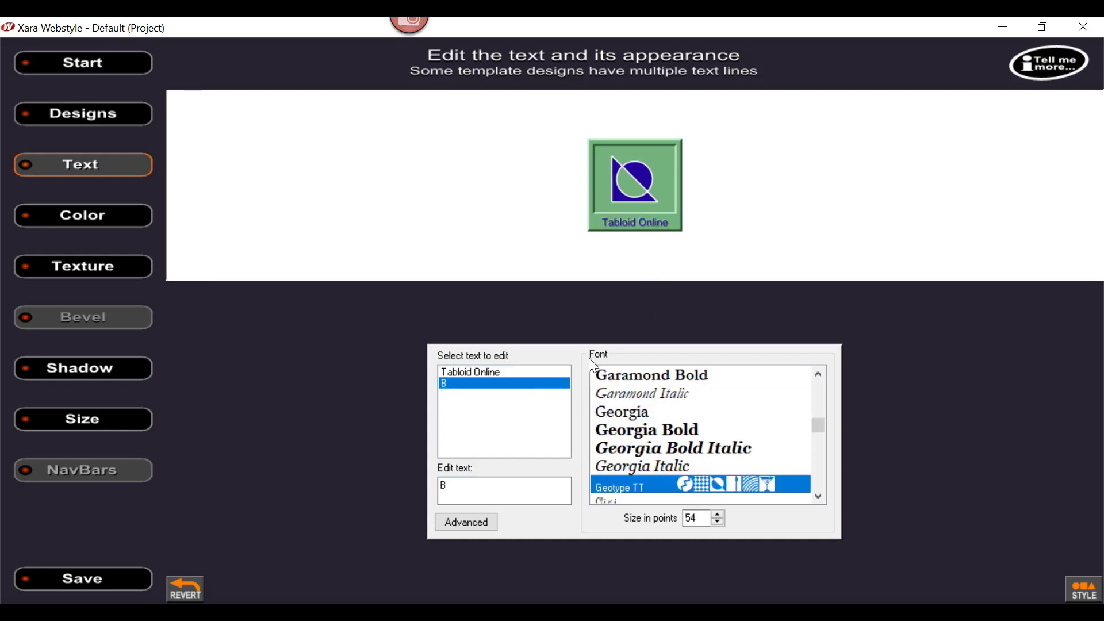
{"action": "left_click_drag", "start_coordinate": [483, 491], "coordinate": [379, 477]}
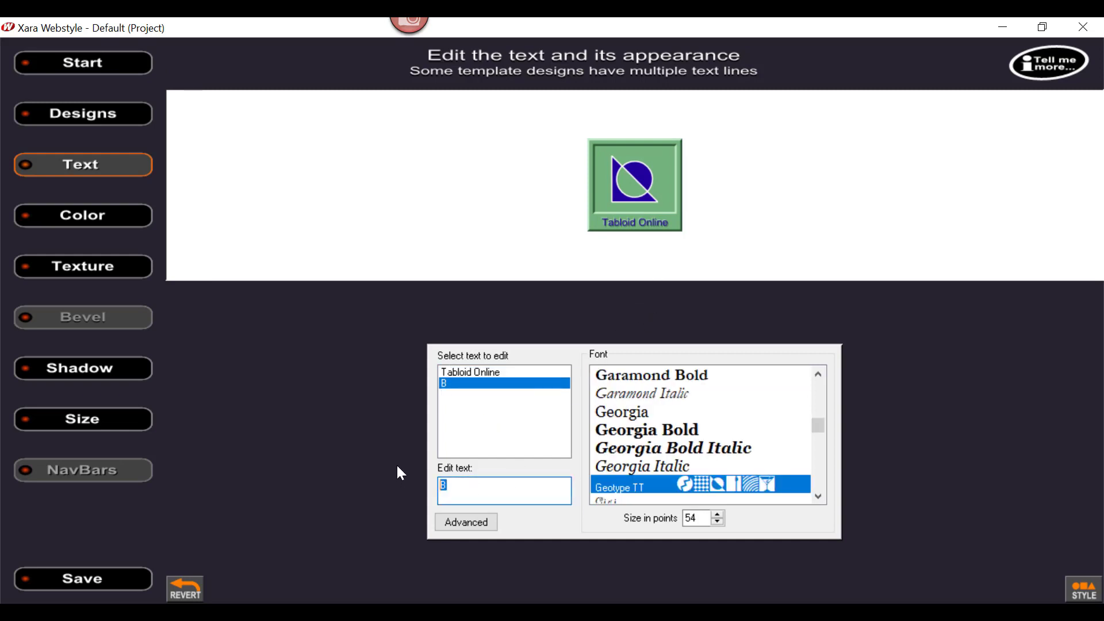
{"action": "type", "text": "T"}
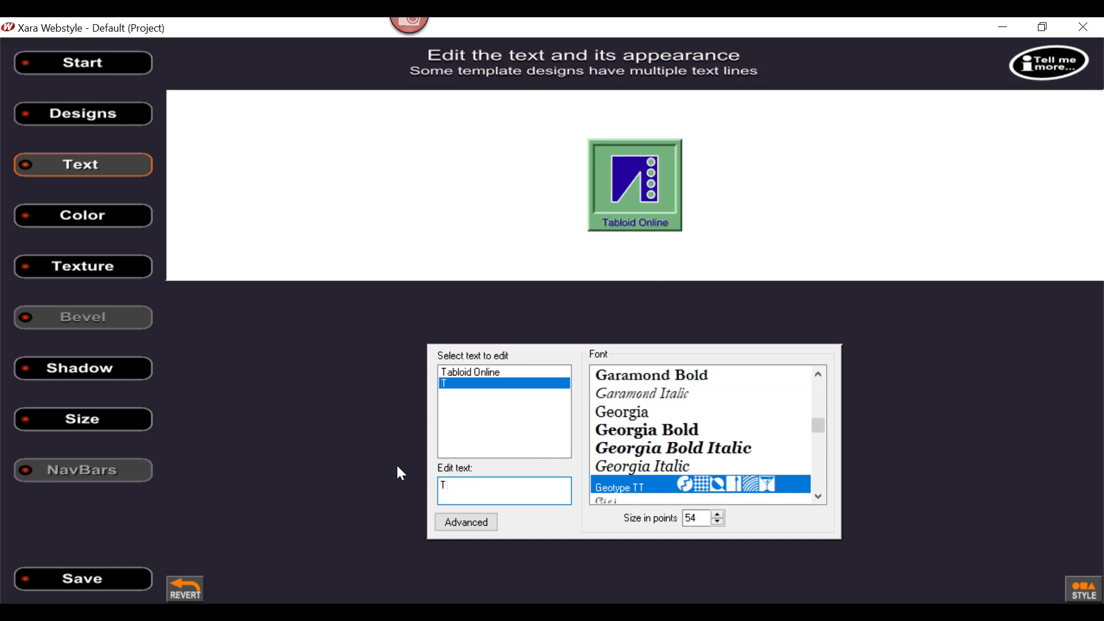
{"action": "type", "text": "B"}
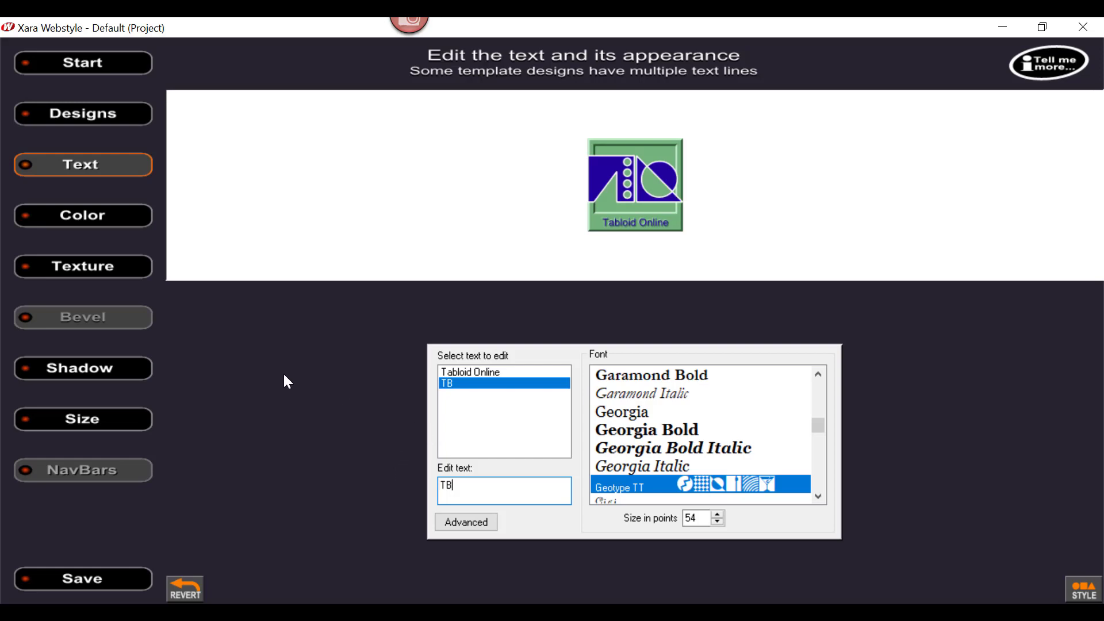
Step: Size the logo graphic to 126 x 122 pixels and raise its GIF export to the maximum number of colors
{"action": "left_click", "coordinate": [92, 430]}
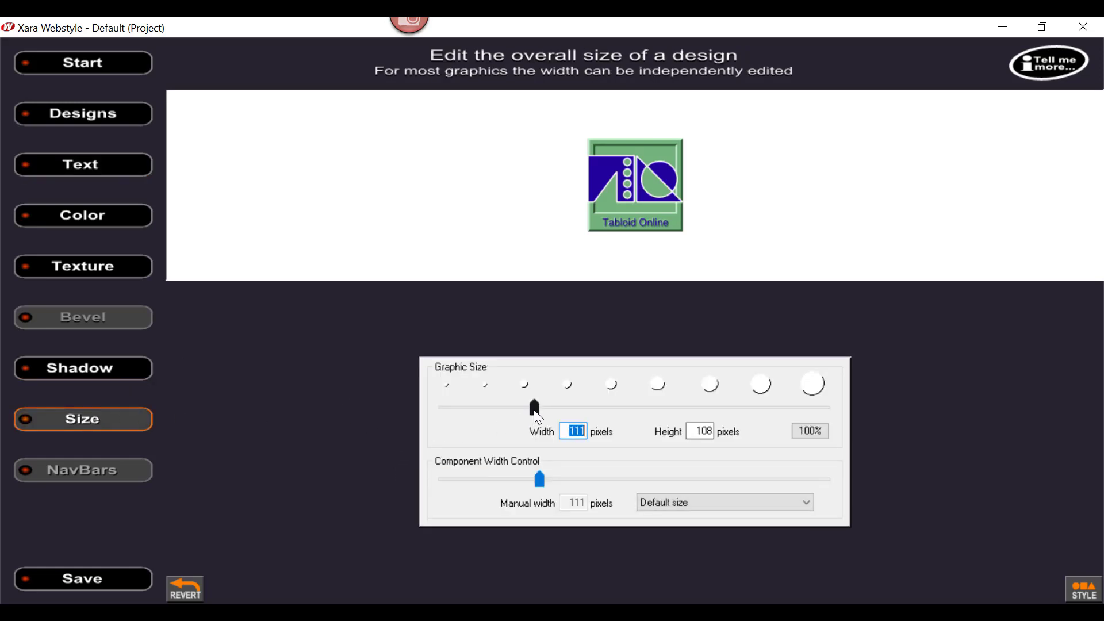
{"action": "left_click_drag", "start_coordinate": [536, 413], "coordinate": [548, 410]}
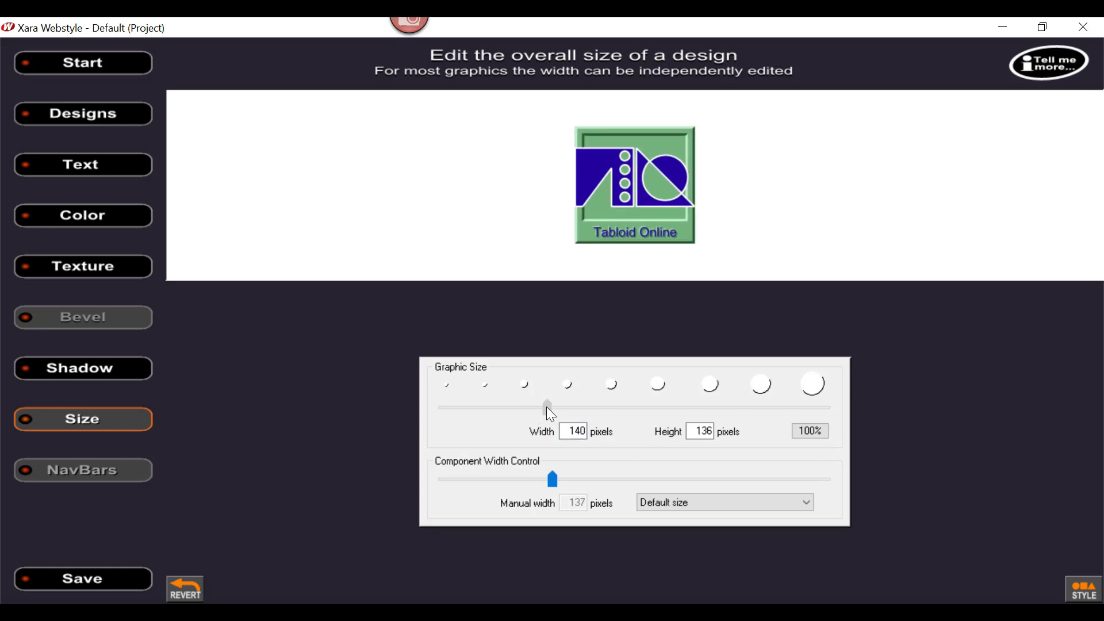
{"action": "left_click_drag", "start_coordinate": [546, 406], "coordinate": [541, 406]}
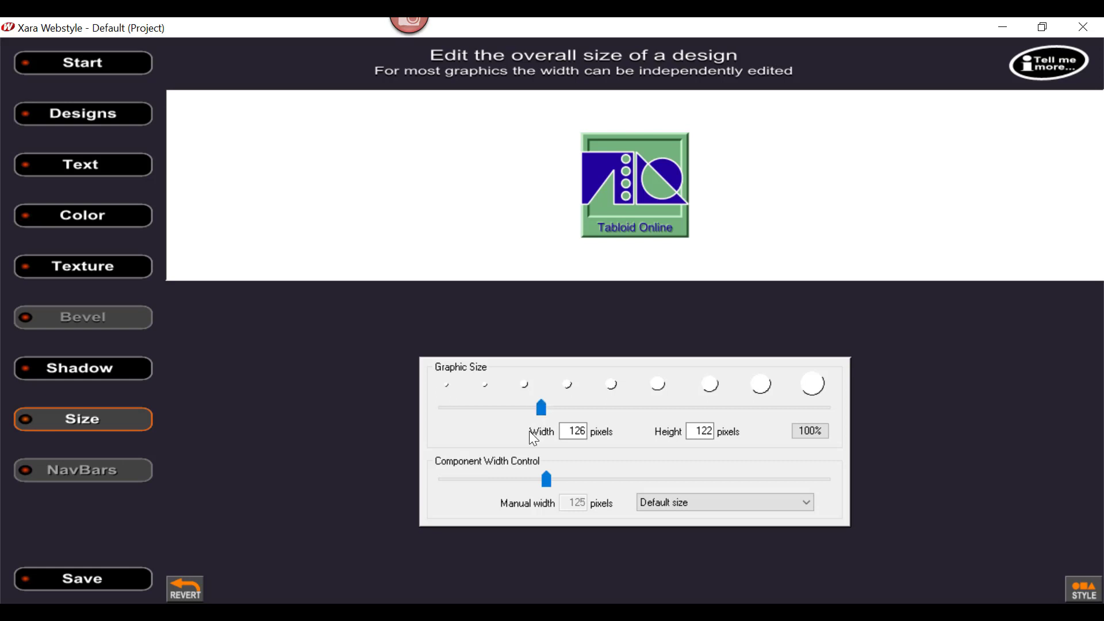
{"action": "left_click", "coordinate": [92, 587]}
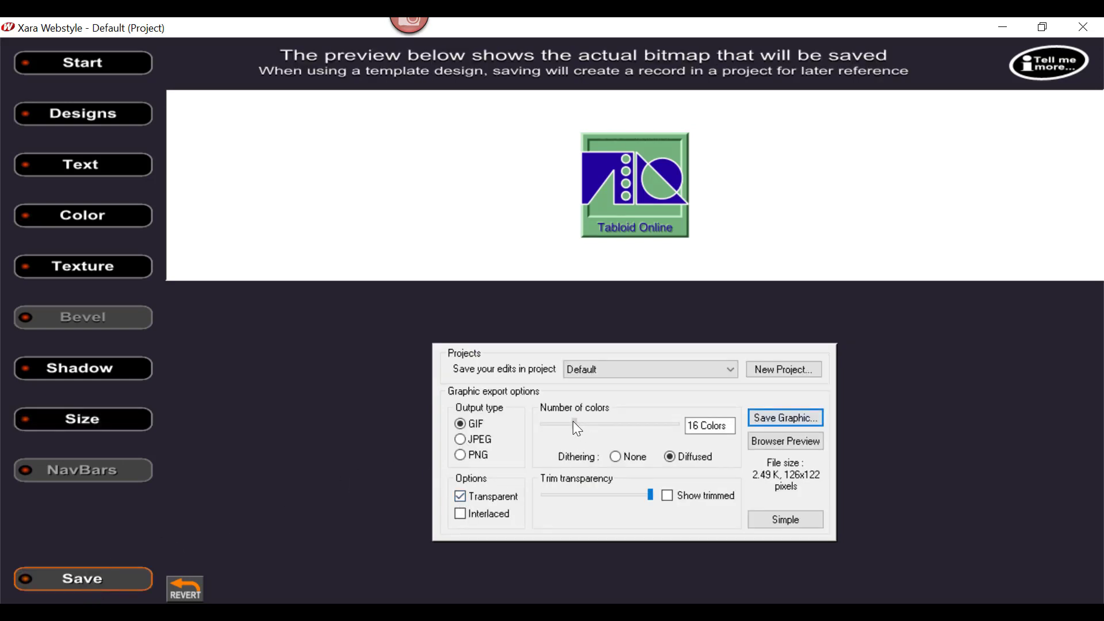
{"action": "left_click_drag", "start_coordinate": [573, 422], "coordinate": [690, 424]}
Step: Save the logo graphic as logo-01 in the C:\Tabloid Online\Image folder
{"action": "left_click", "coordinate": [795, 419]}
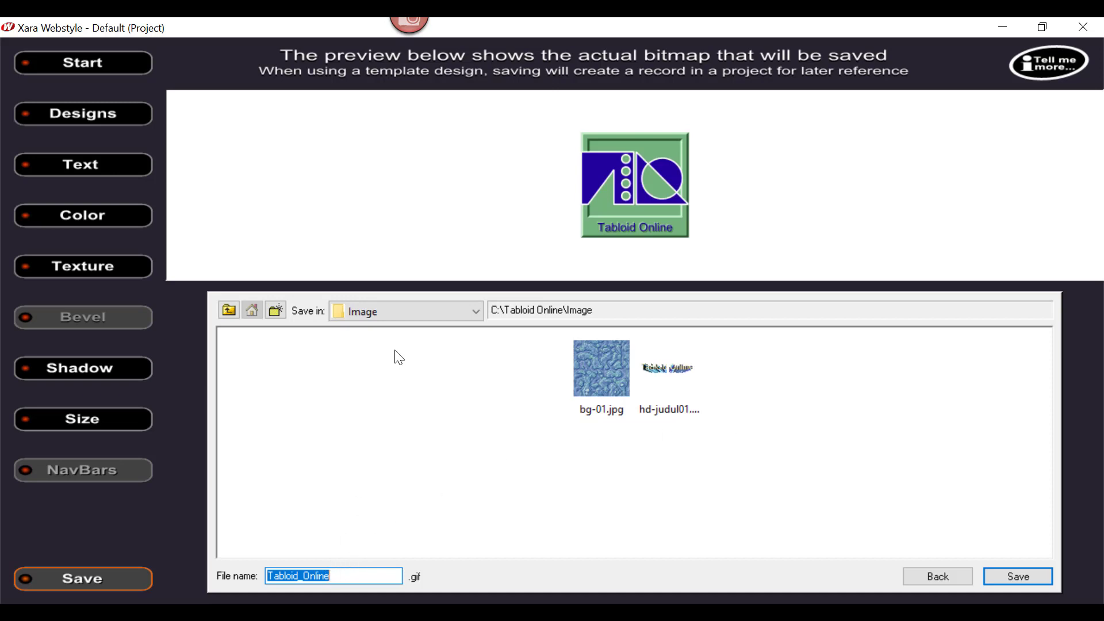
{"action": "left_click", "coordinate": [338, 576]}
{"action": "double_click", "coordinate": [297, 575]}
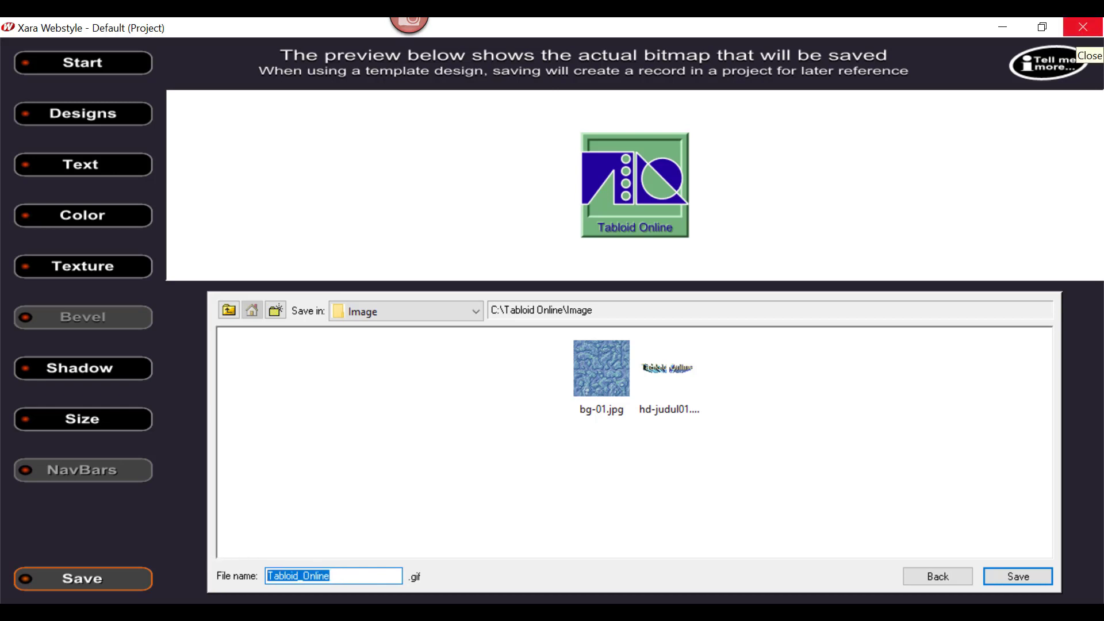
{"action": "key", "text": "BackSpace"}
{"action": "type", "text": "logo"}
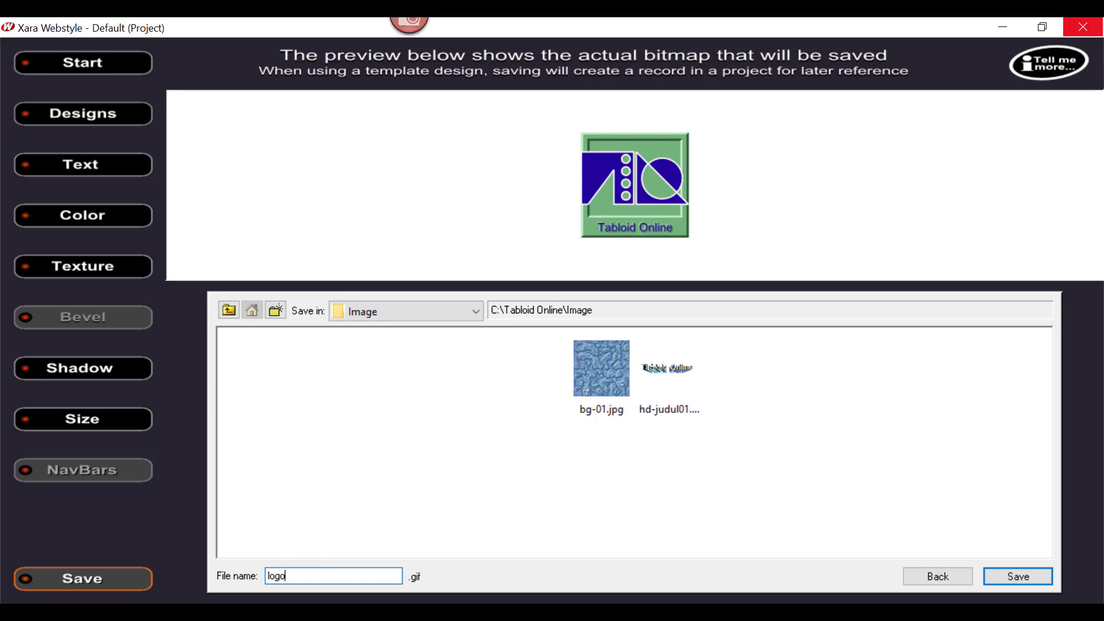
{"action": "type", "text": "-01"}
{"action": "left_click", "coordinate": [1006, 577]}
{"action": "key", "text": "Return"}
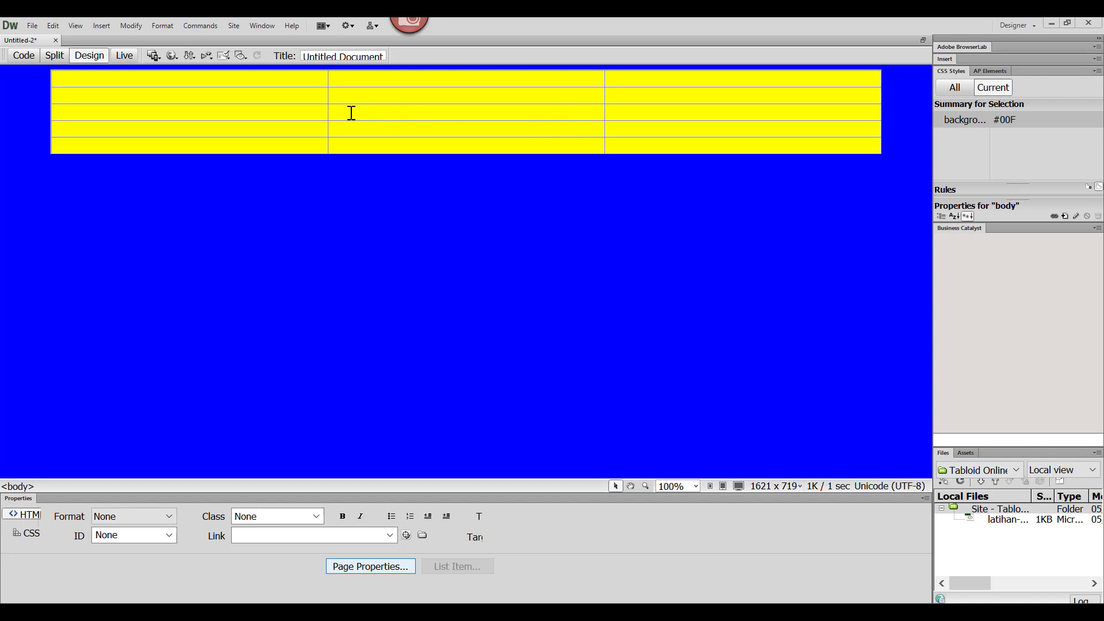
Step: In Dreamweaver, resize the table's three columns to about 24%, 62% and 14% of its width
{"action": "left_click_drag", "start_coordinate": [328, 88], "coordinate": [284, 84]}
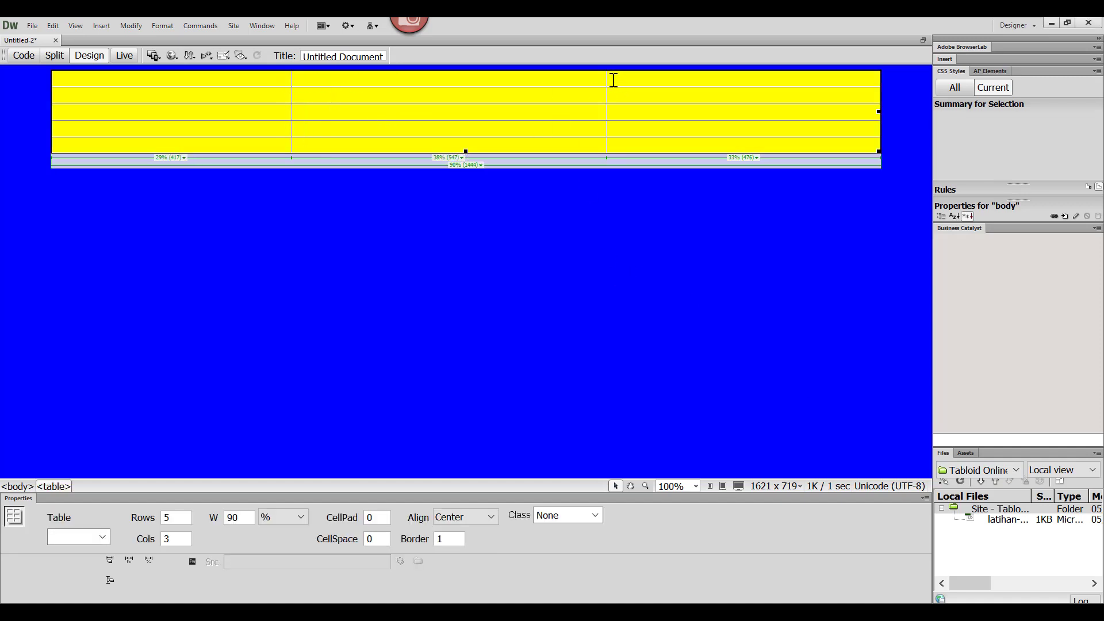
{"action": "left_click_drag", "start_coordinate": [607, 81], "coordinate": [764, 91]}
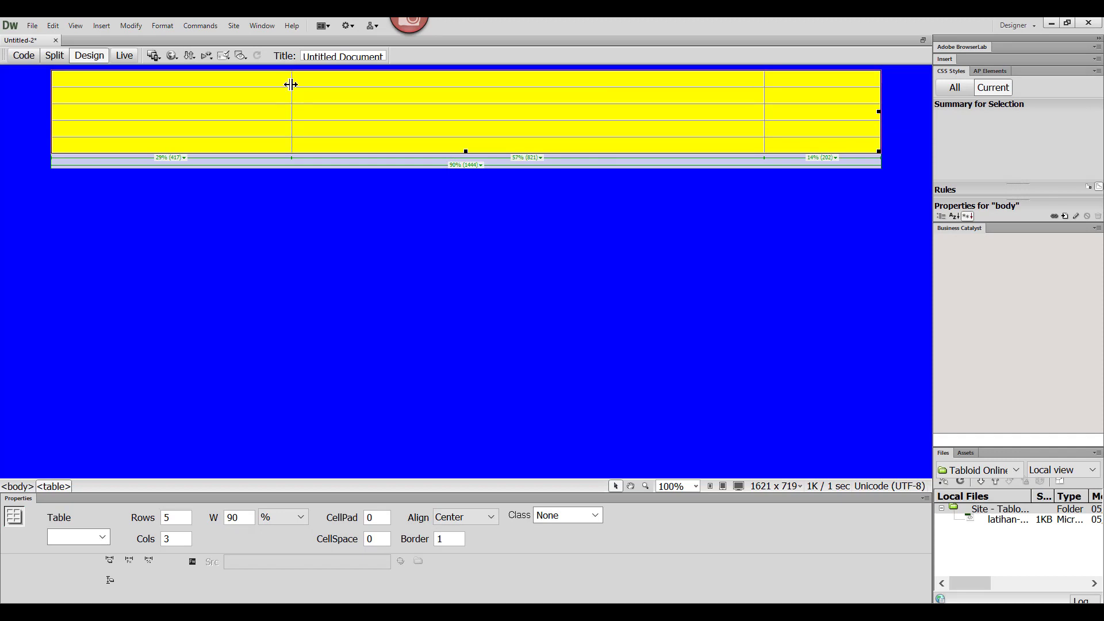
{"action": "left_click_drag", "start_coordinate": [292, 85], "coordinate": [250, 88]}
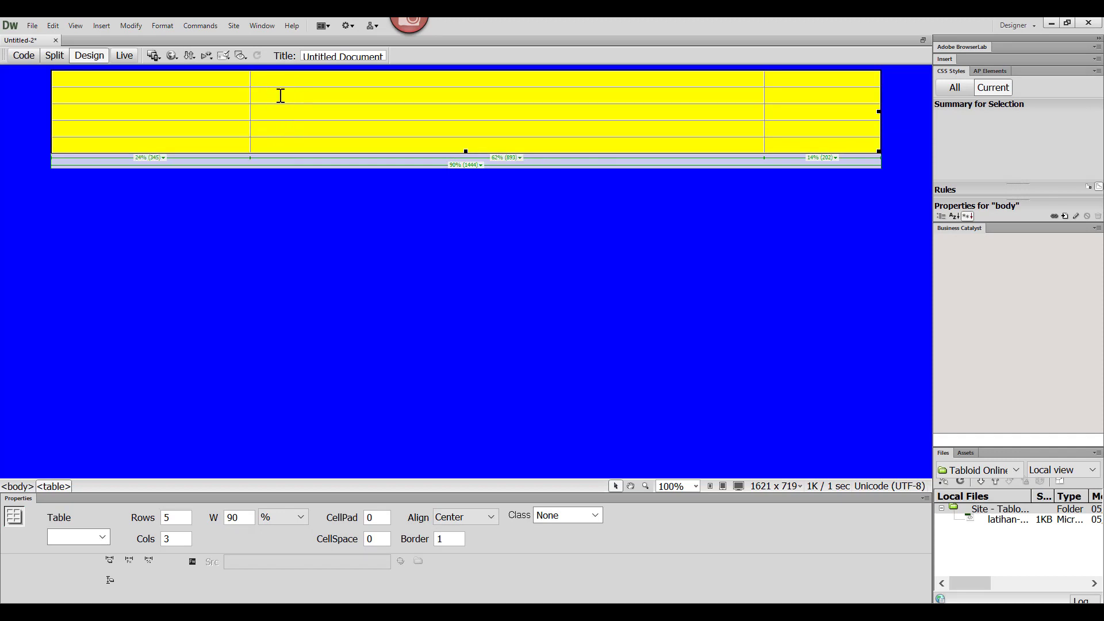
Step: Insert the image hd-judul01.gif into the middle cell of the table's second row, without alternate text
{"action": "left_click", "coordinate": [280, 95]}
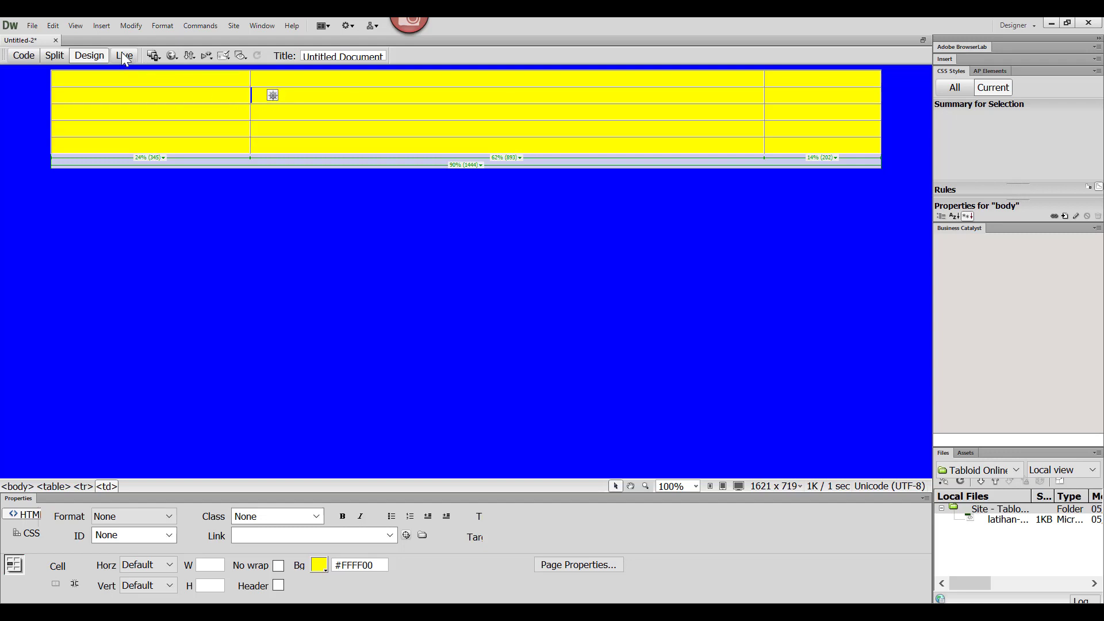
{"action": "left_click", "coordinate": [102, 26]}
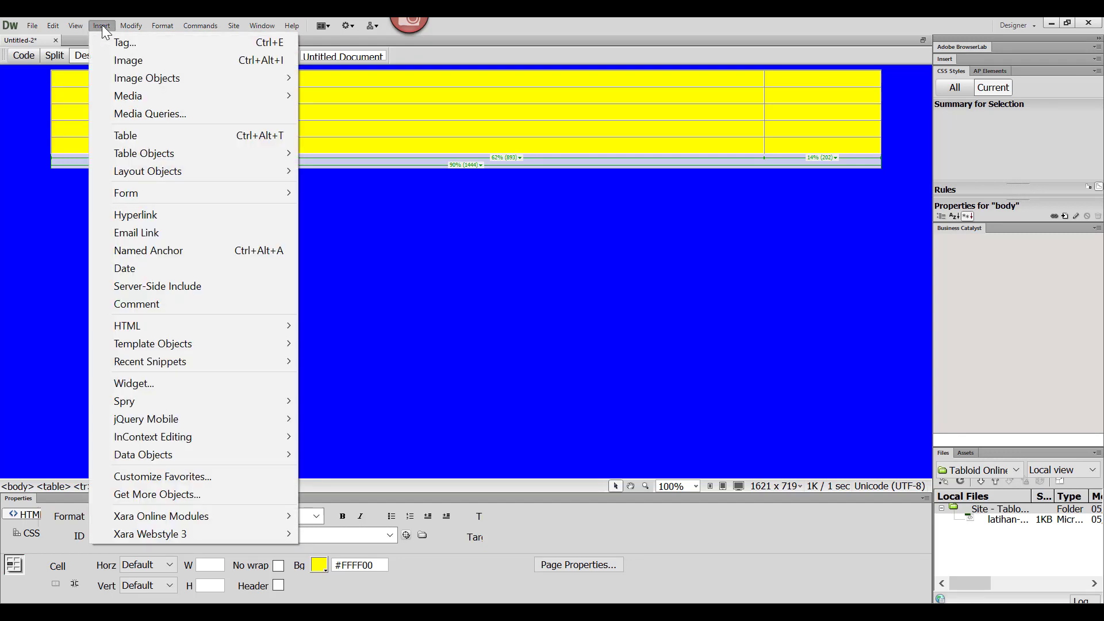
{"action": "left_click", "coordinate": [128, 69]}
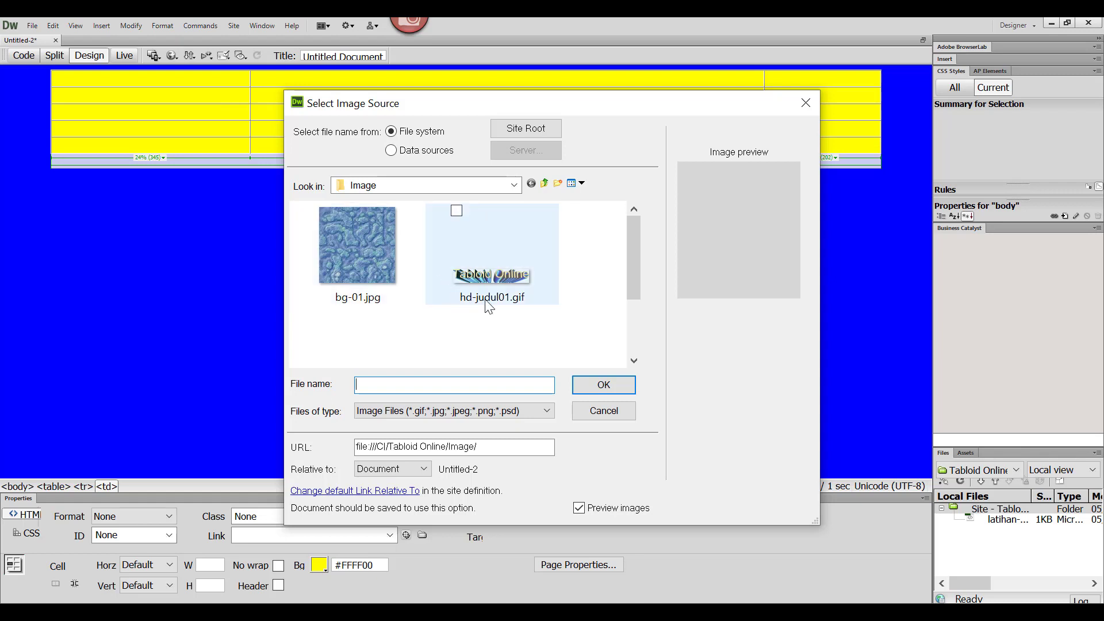
{"action": "left_click", "coordinate": [499, 283]}
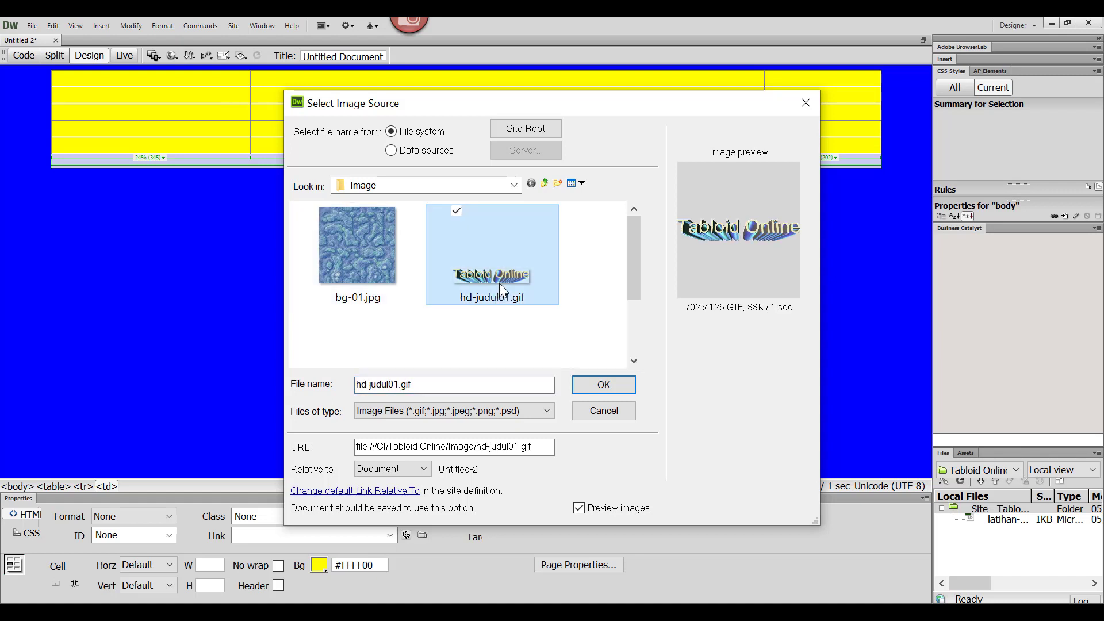
{"action": "left_click", "coordinate": [604, 385]}
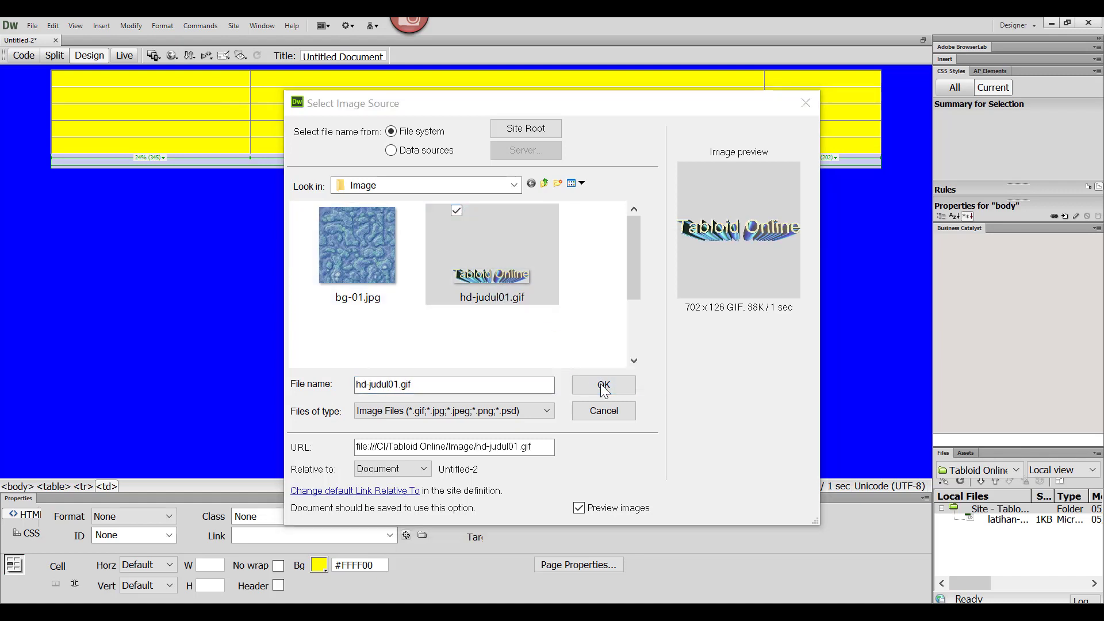
{"action": "left_click", "coordinate": [561, 375]}
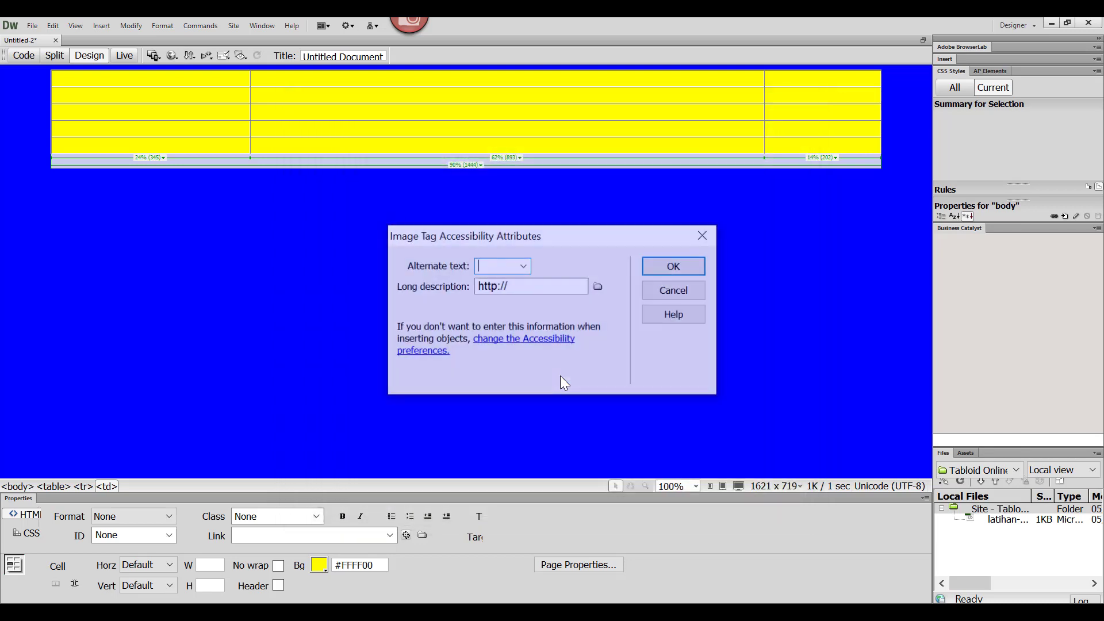
{"action": "left_click", "coordinate": [674, 266]}
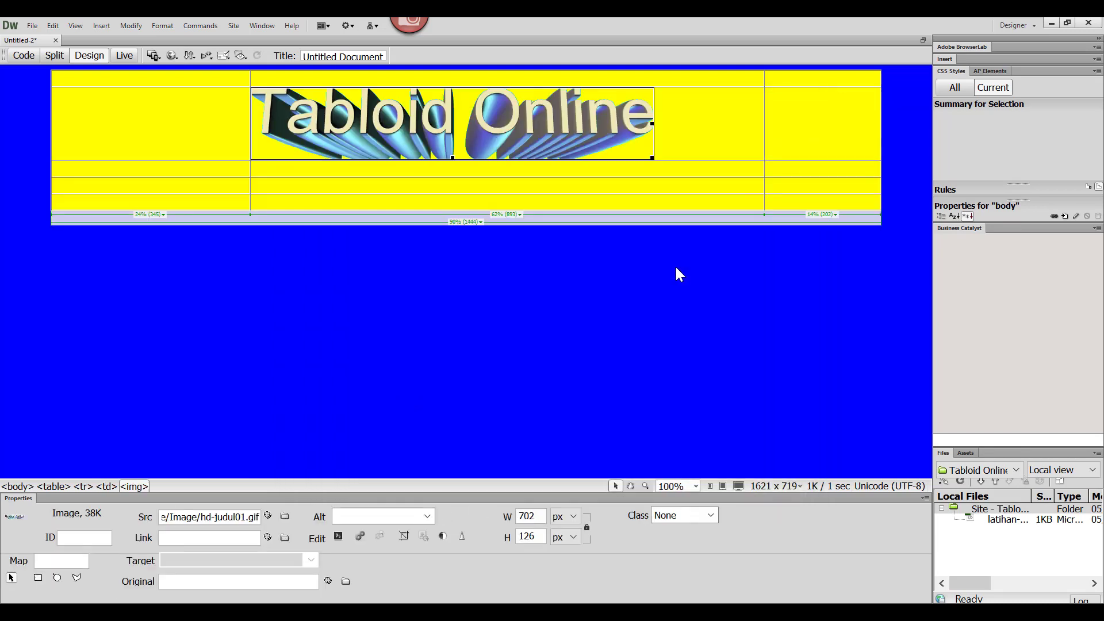
{"action": "left_click", "coordinate": [688, 131]}
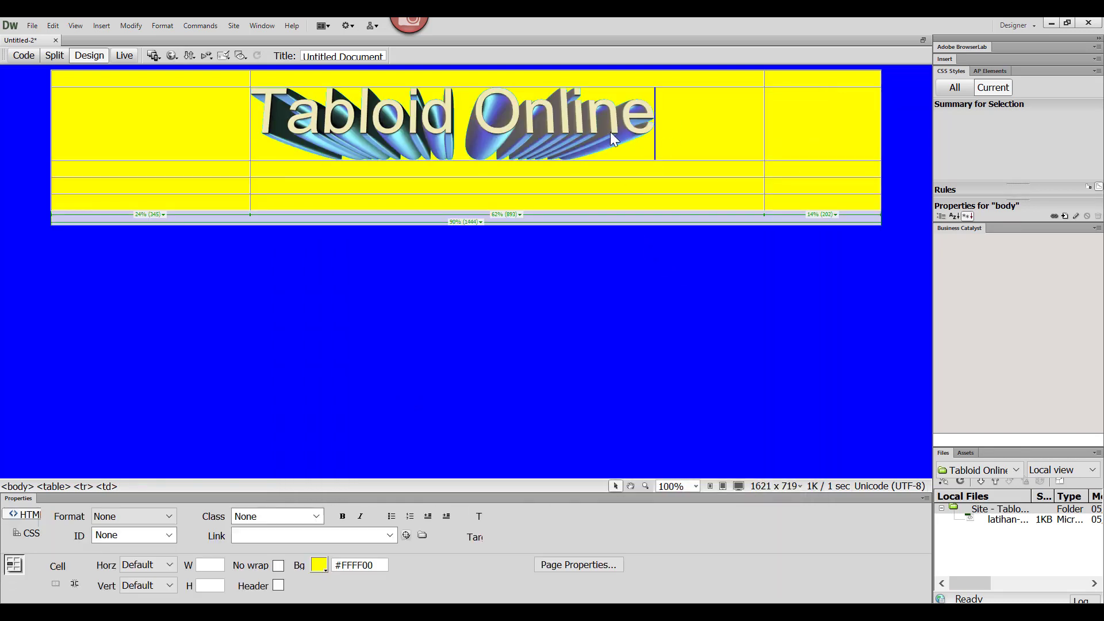
{"action": "left_click", "coordinate": [567, 129]}
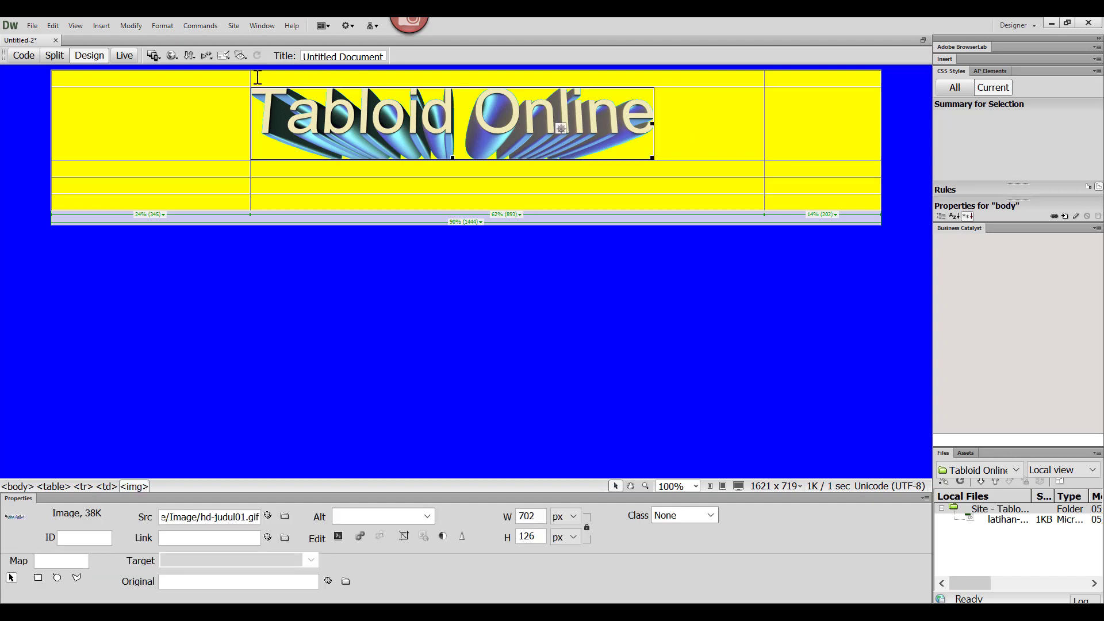
Step: Insert the image logo-01.gif into the first cell of the table's second row, without alternate text
{"action": "left_click", "coordinate": [190, 118]}
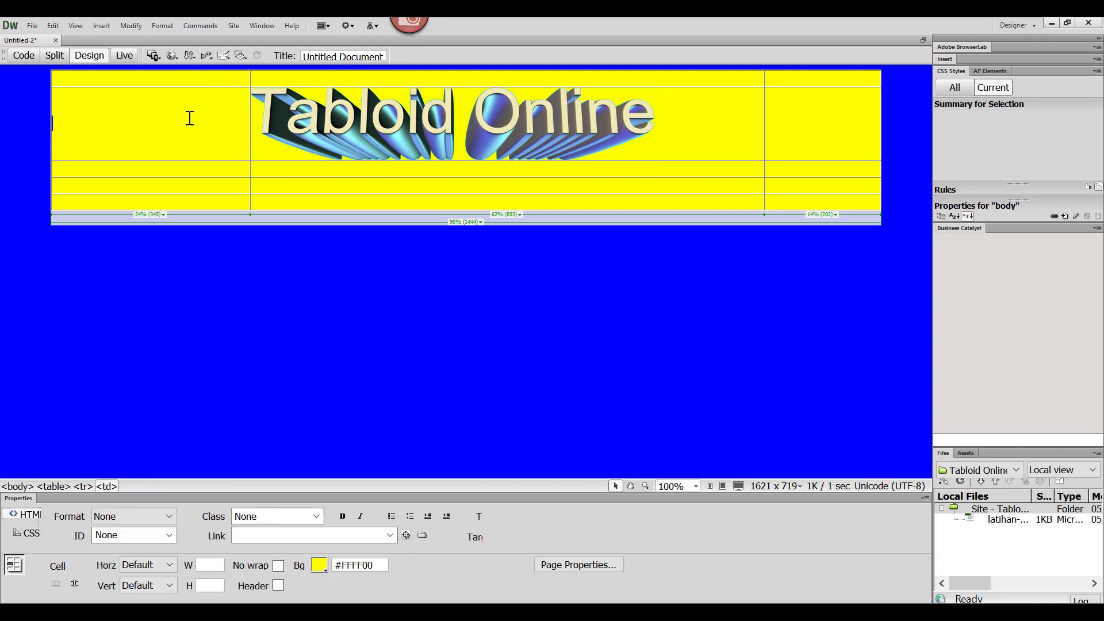
{"action": "left_click", "coordinate": [100, 26]}
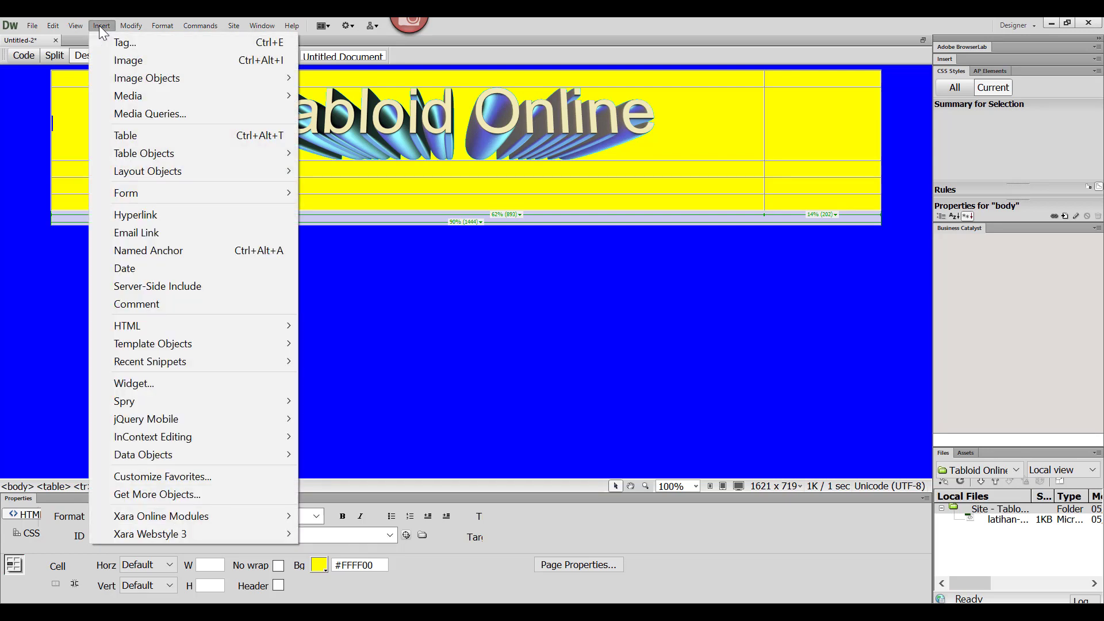
{"action": "left_click", "coordinate": [118, 61]}
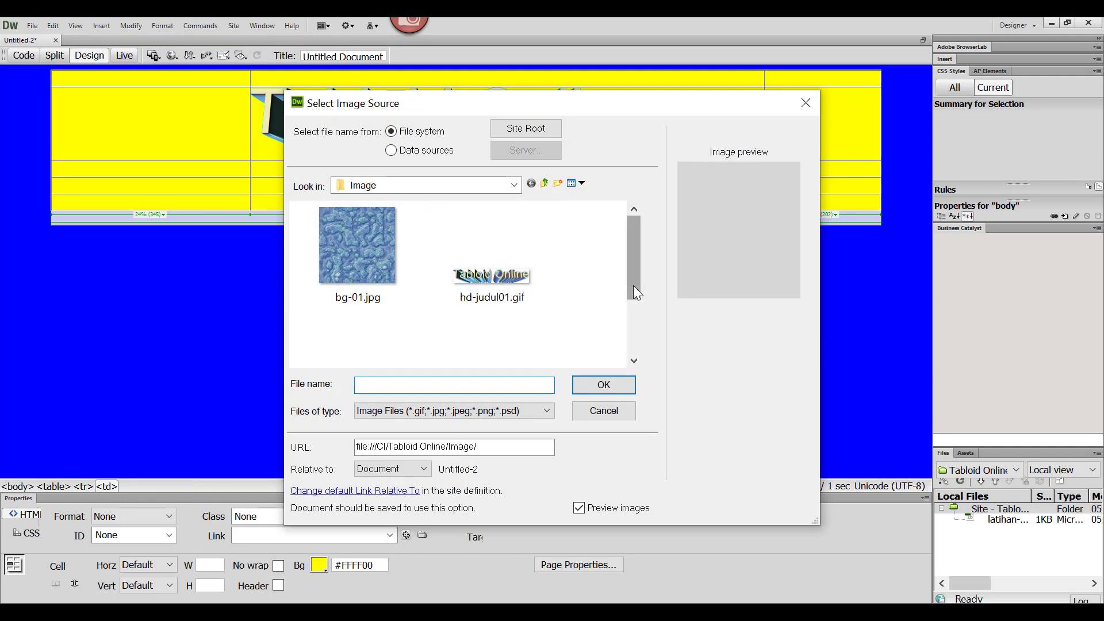
{"action": "scroll", "coordinate": [636, 293], "scroll_direction": "down", "scroll_amount": 3}
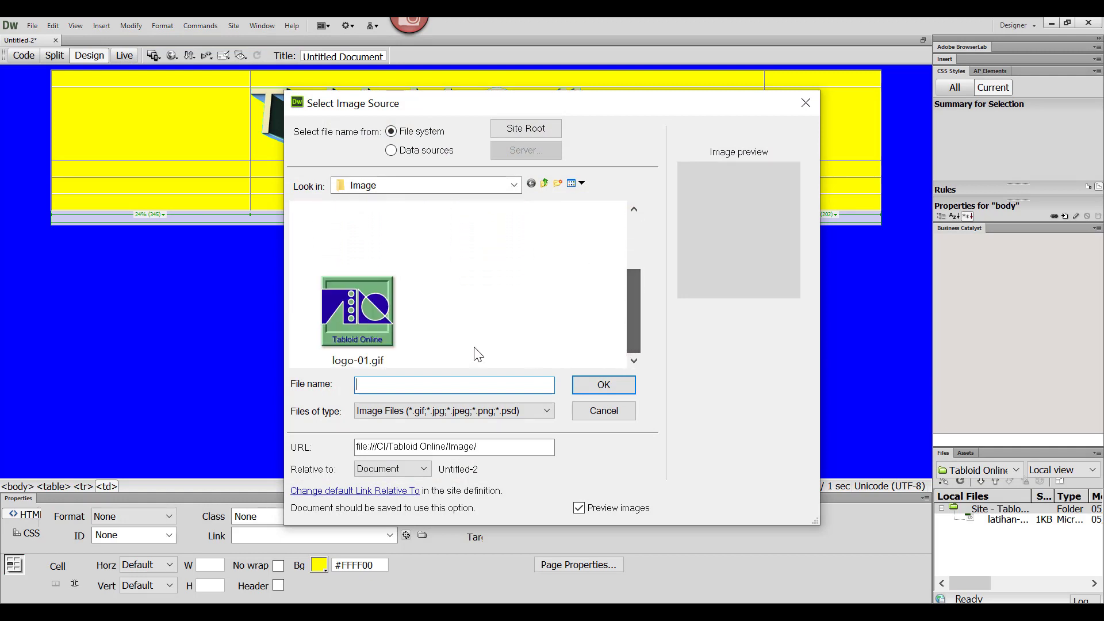
{"action": "left_click", "coordinate": [357, 314]}
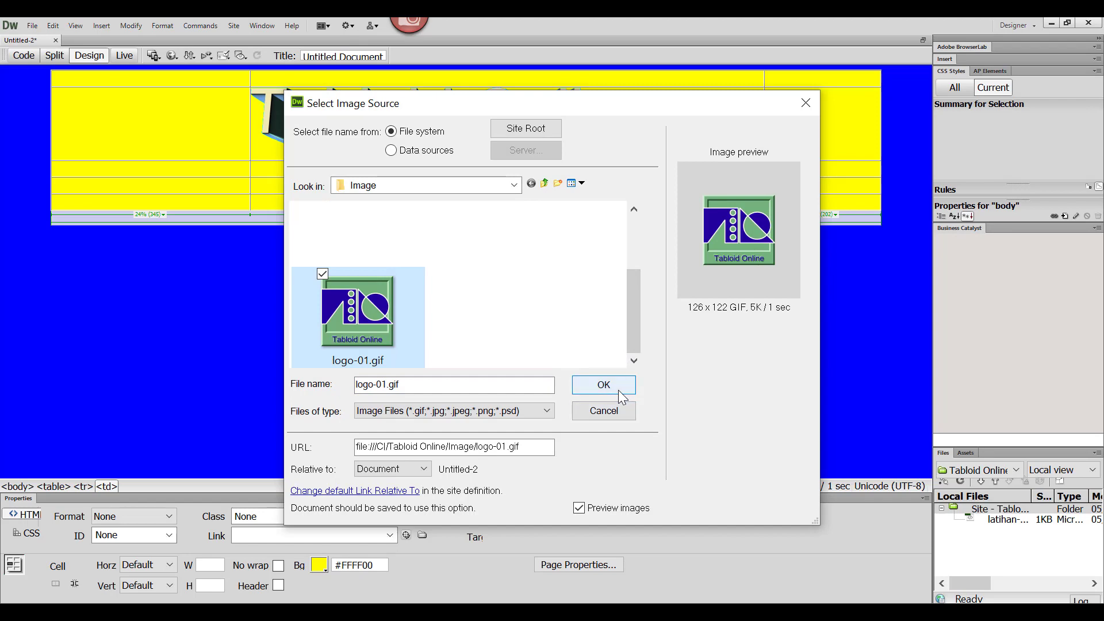
{"action": "left_click", "coordinate": [618, 389]}
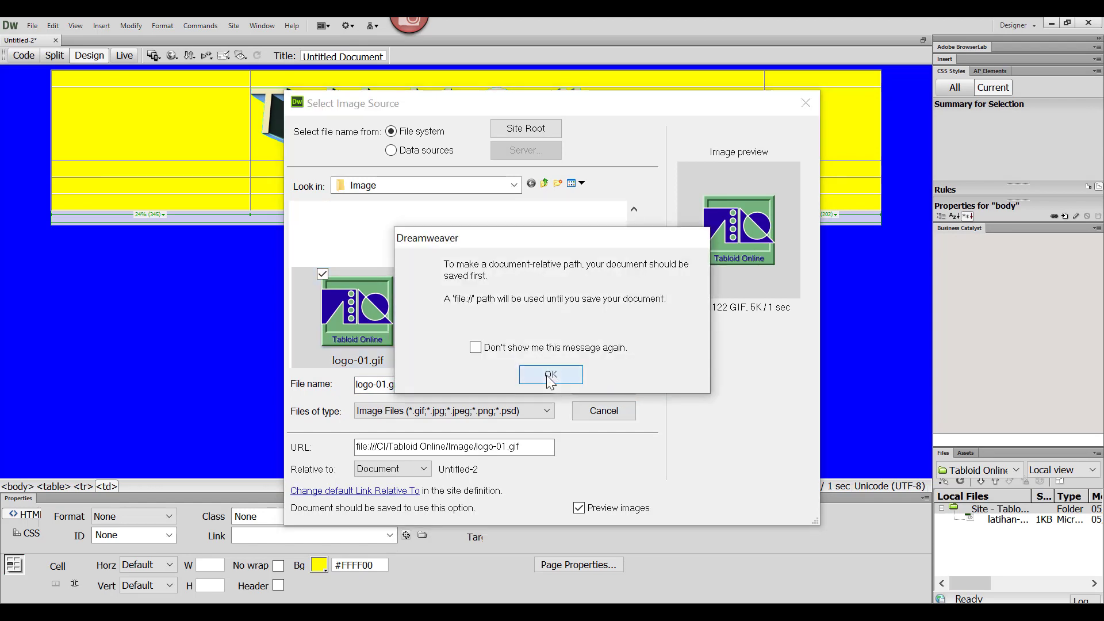
{"action": "left_click", "coordinate": [549, 375]}
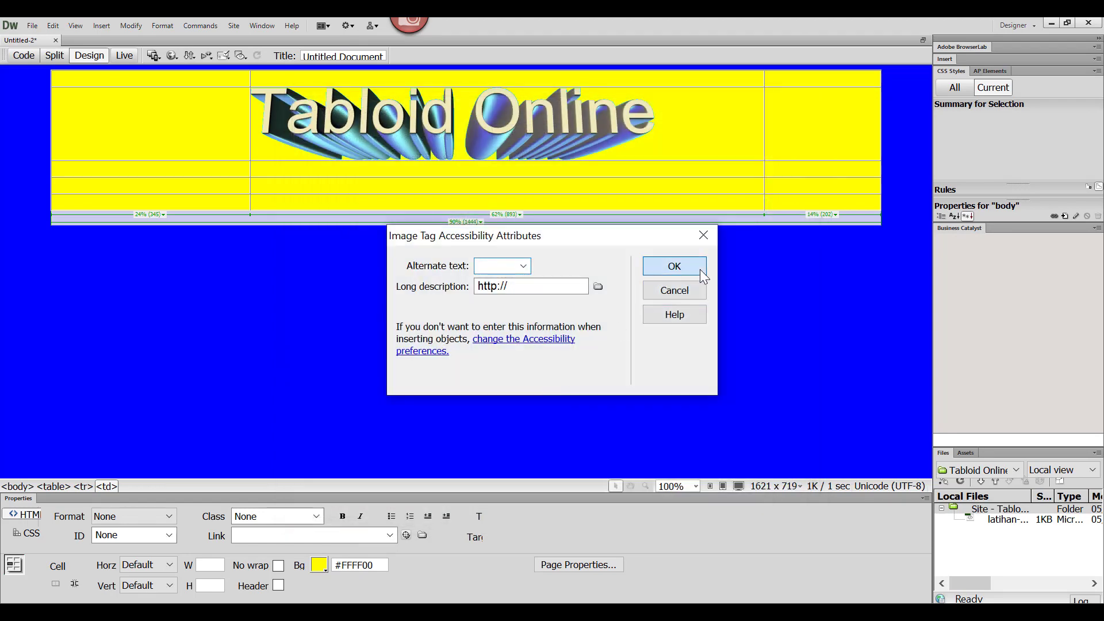
{"action": "left_click", "coordinate": [699, 268]}
Step: Center the logo image horizontally within its table cell
{"action": "left_click", "coordinate": [147, 127]}
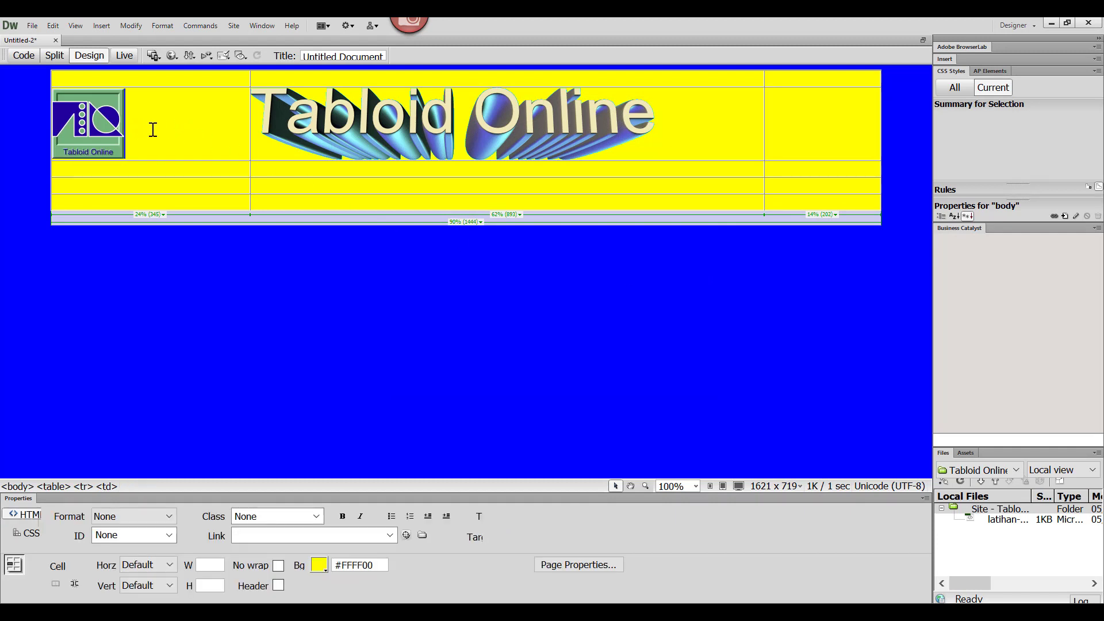
{"action": "right_click", "coordinate": [186, 135]}
{"action": "mouse_move", "coordinate": [215, 208]}
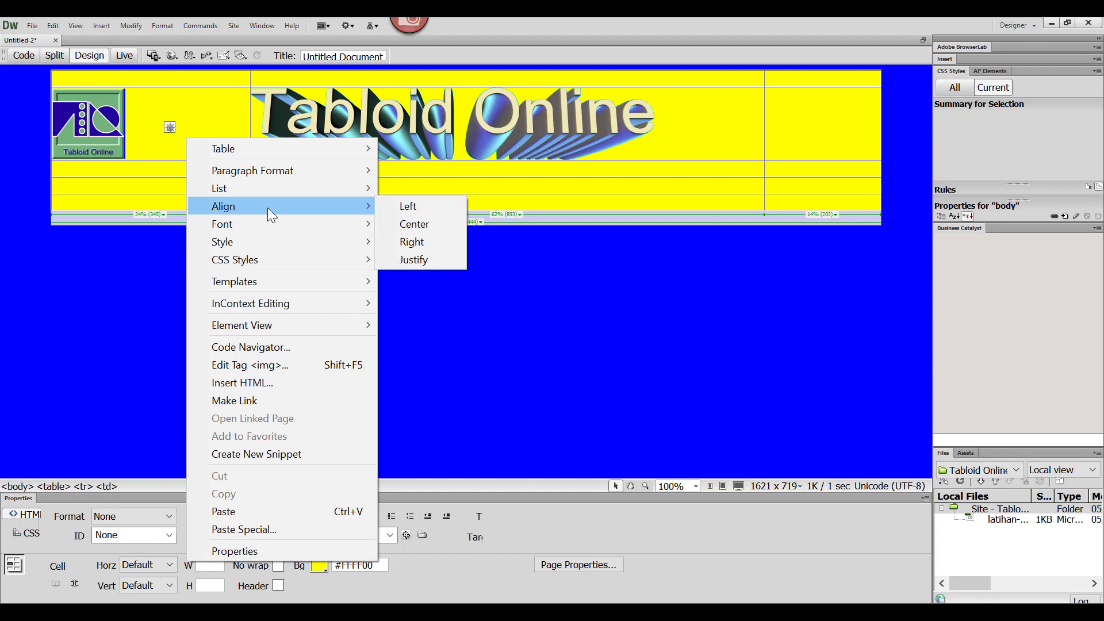
{"action": "left_click", "coordinate": [392, 219]}
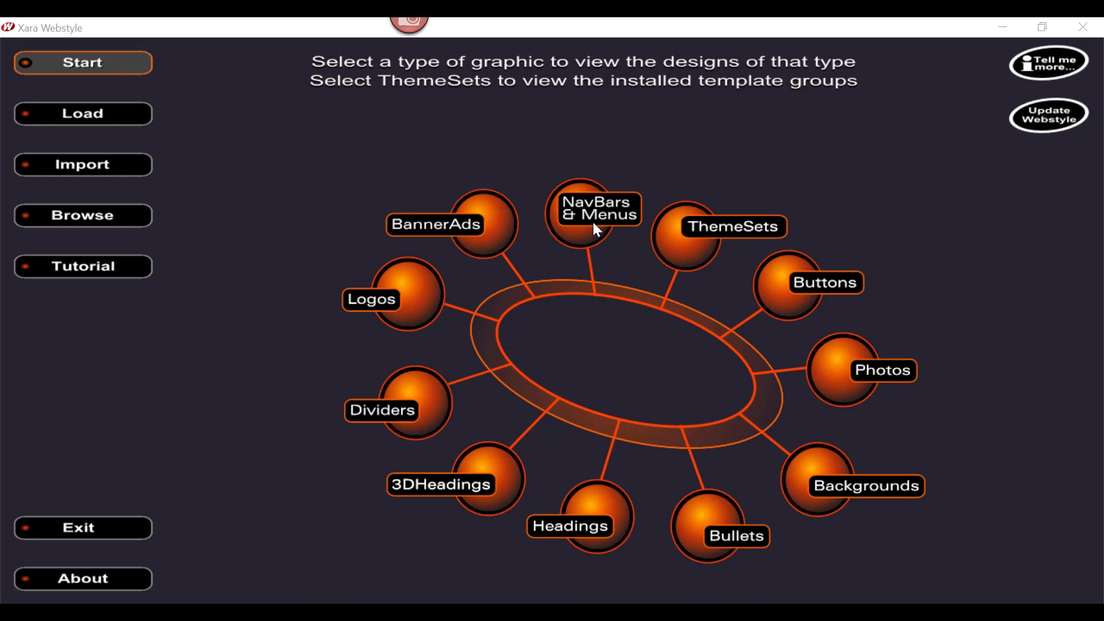
Step: In Xara Webstyle, start a NavBar graphic from the vertical template with blue and cream buttons joined by a line
{"action": "left_click", "coordinate": [584, 206]}
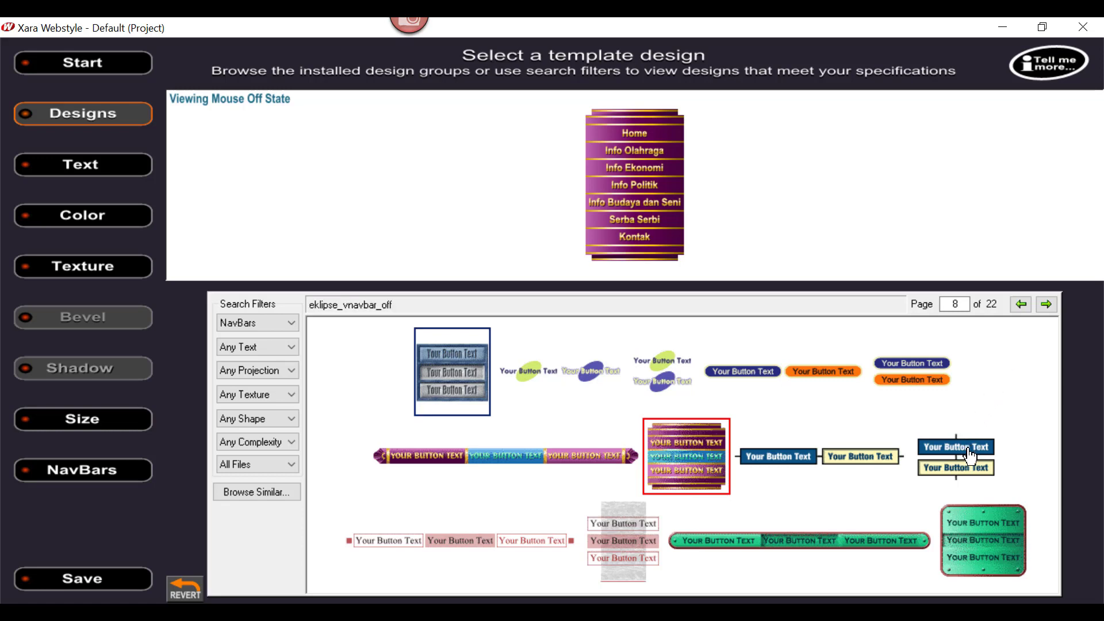
{"action": "left_click", "coordinate": [959, 451]}
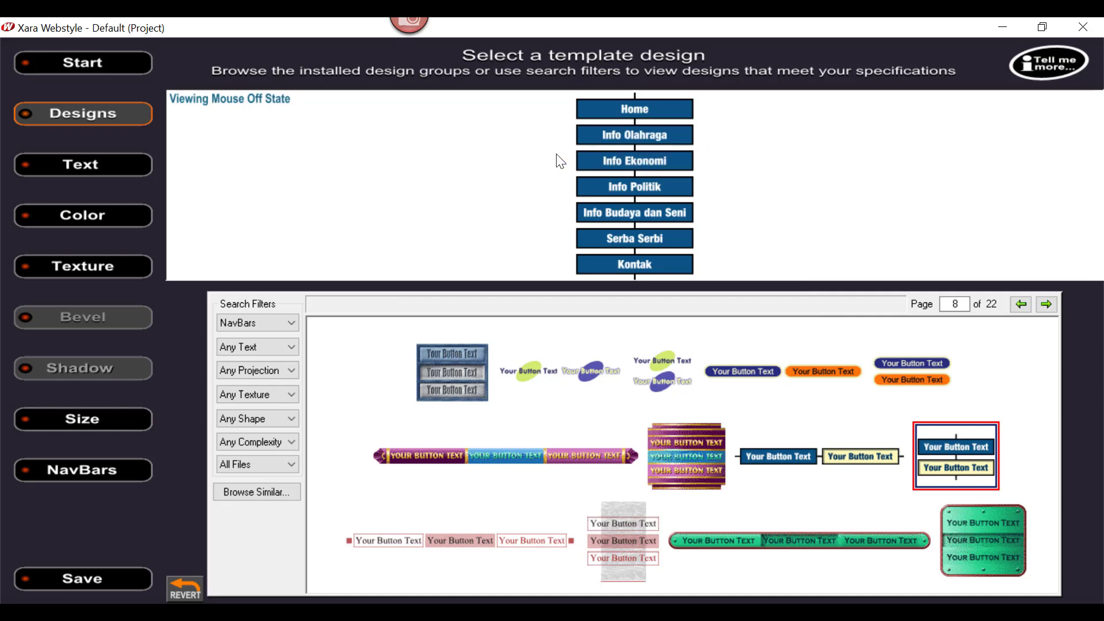
Step: Review the navbar's button texts and add a new button named Galeri after Kontak
{"action": "left_click", "coordinate": [40, 163]}
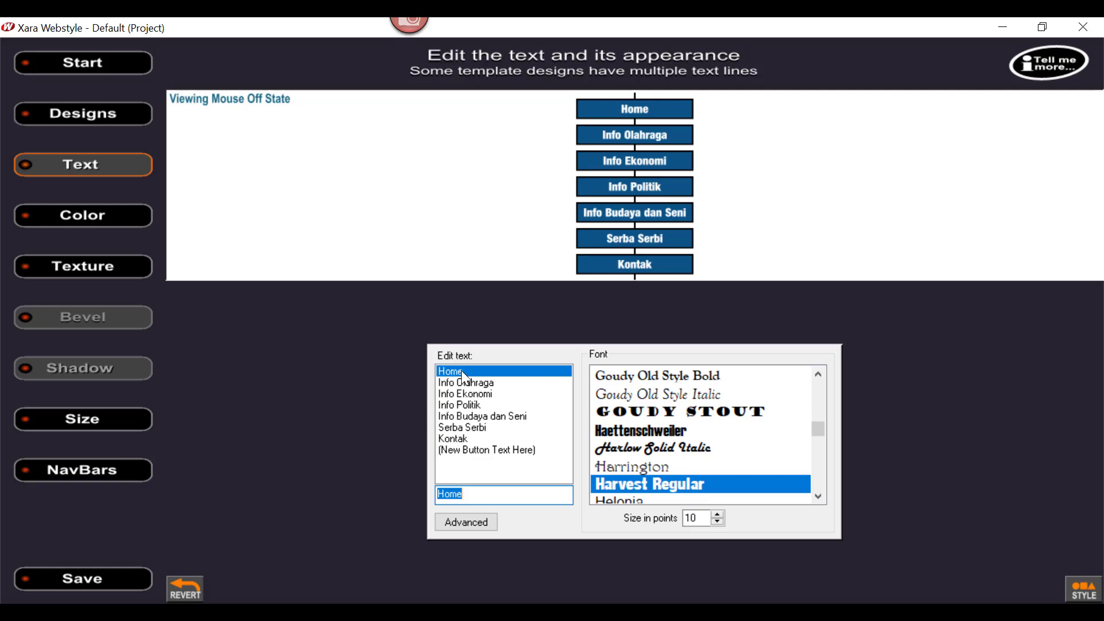
{"action": "left_click", "coordinate": [473, 382]}
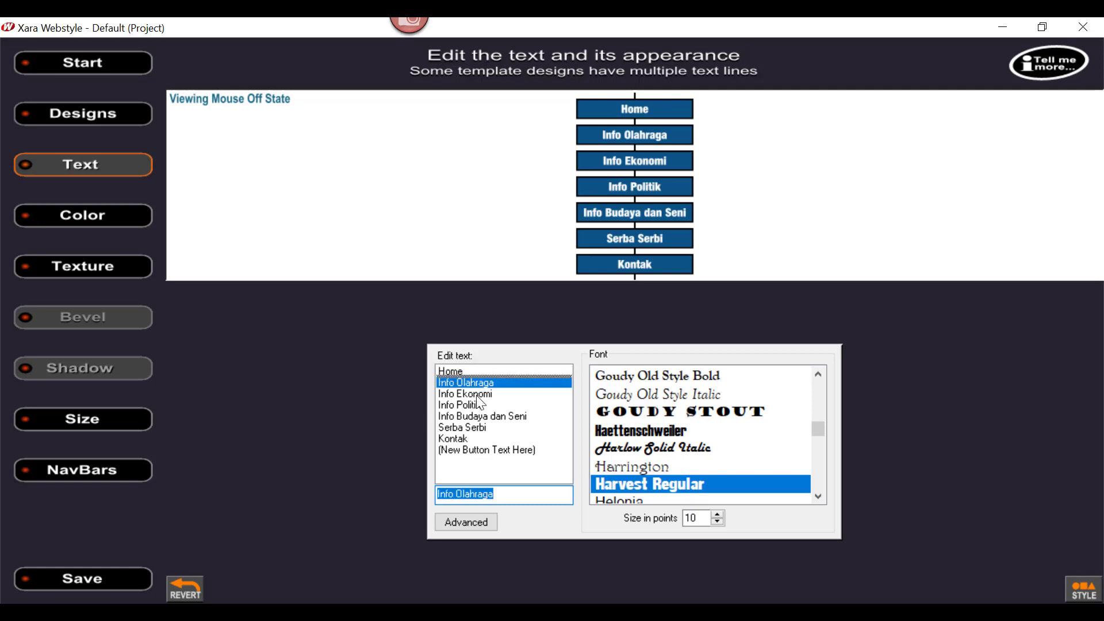
{"action": "left_click", "coordinate": [476, 394]}
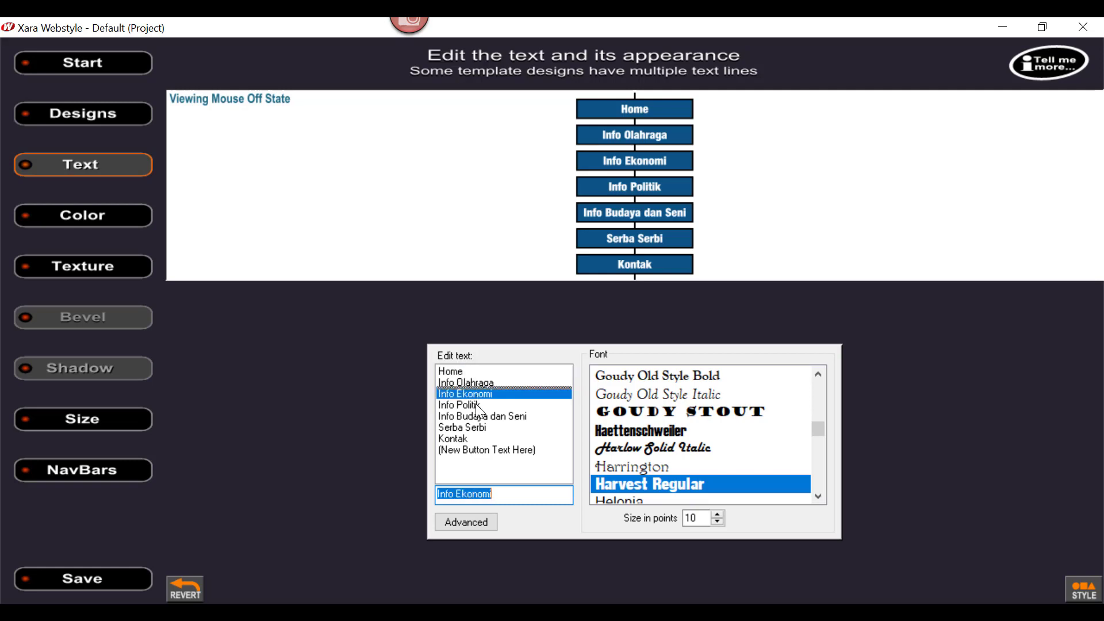
{"action": "left_click", "coordinate": [475, 405]}
{"action": "left_click", "coordinate": [482, 416]}
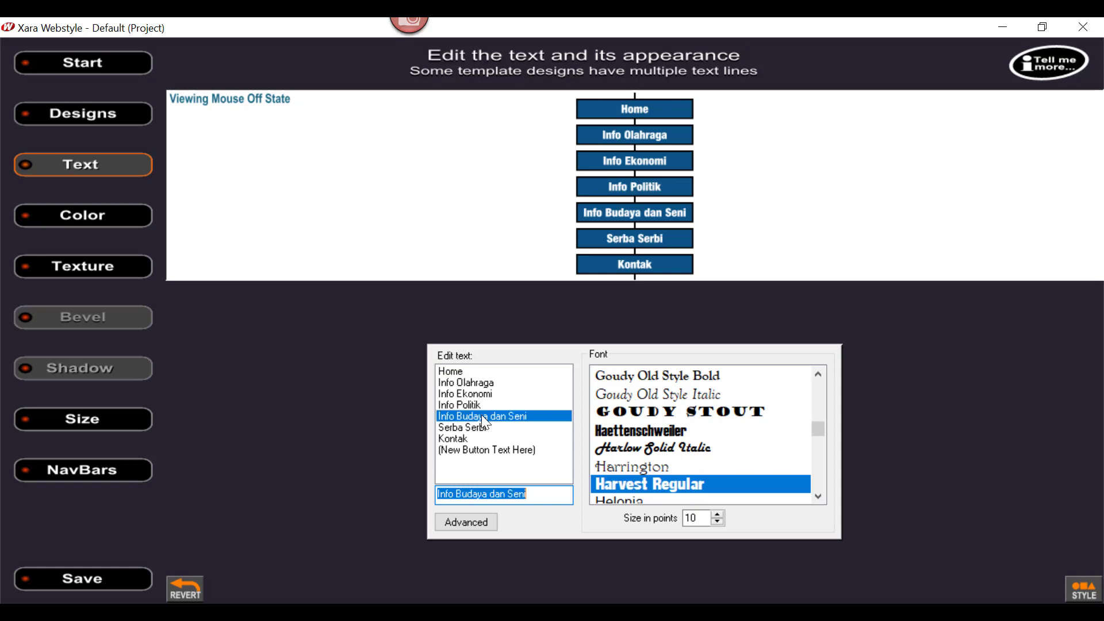
{"action": "left_click", "coordinate": [479, 432]}
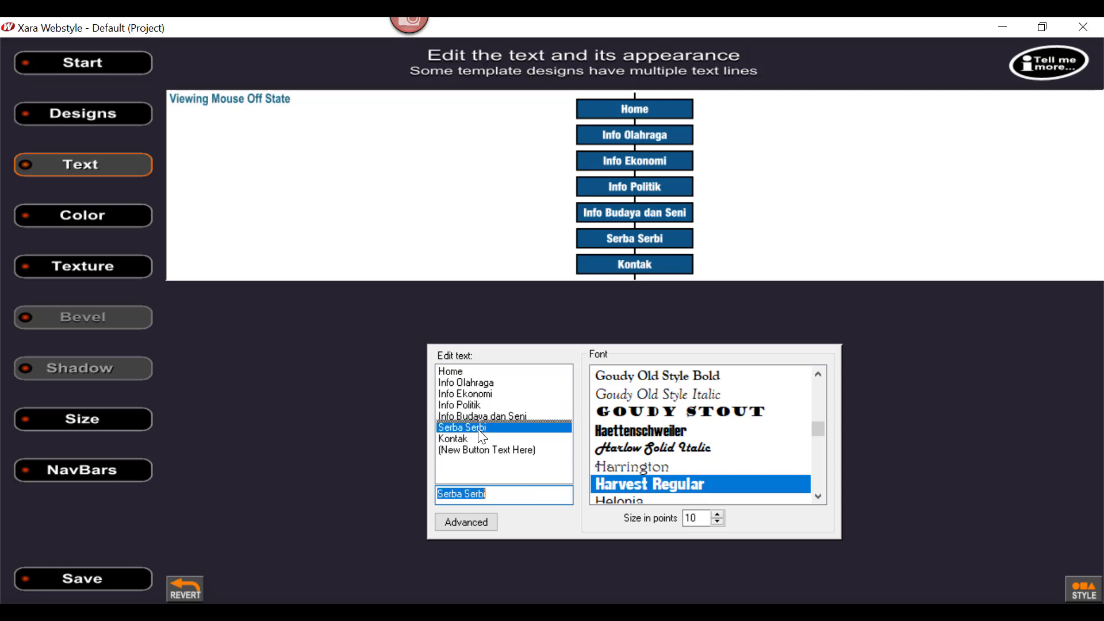
{"action": "left_click", "coordinate": [458, 441]}
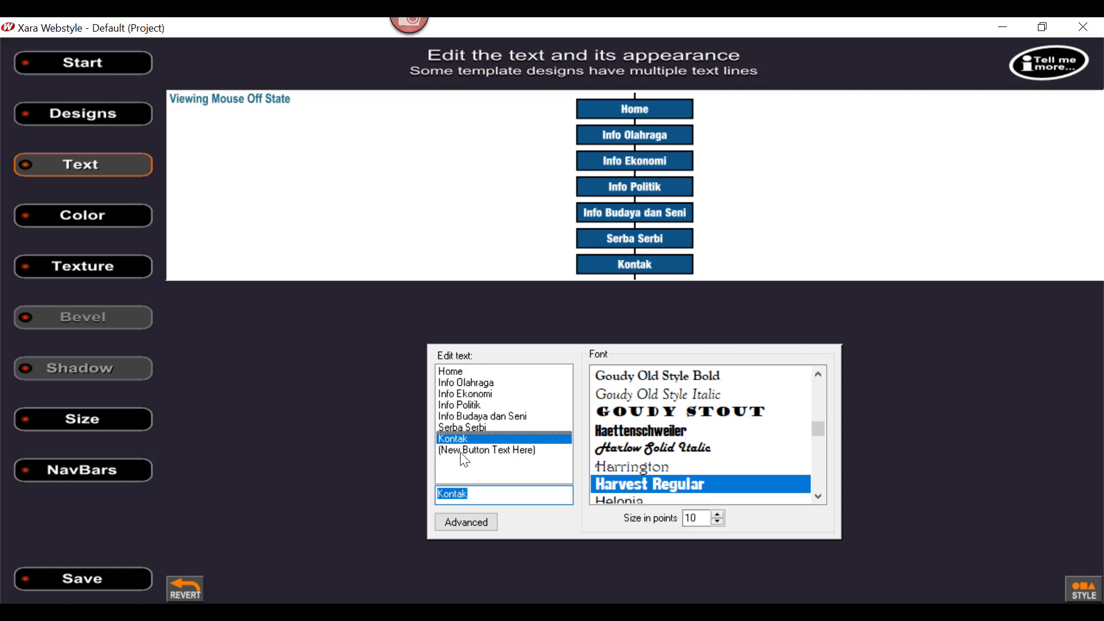
{"action": "left_click", "coordinate": [461, 452]}
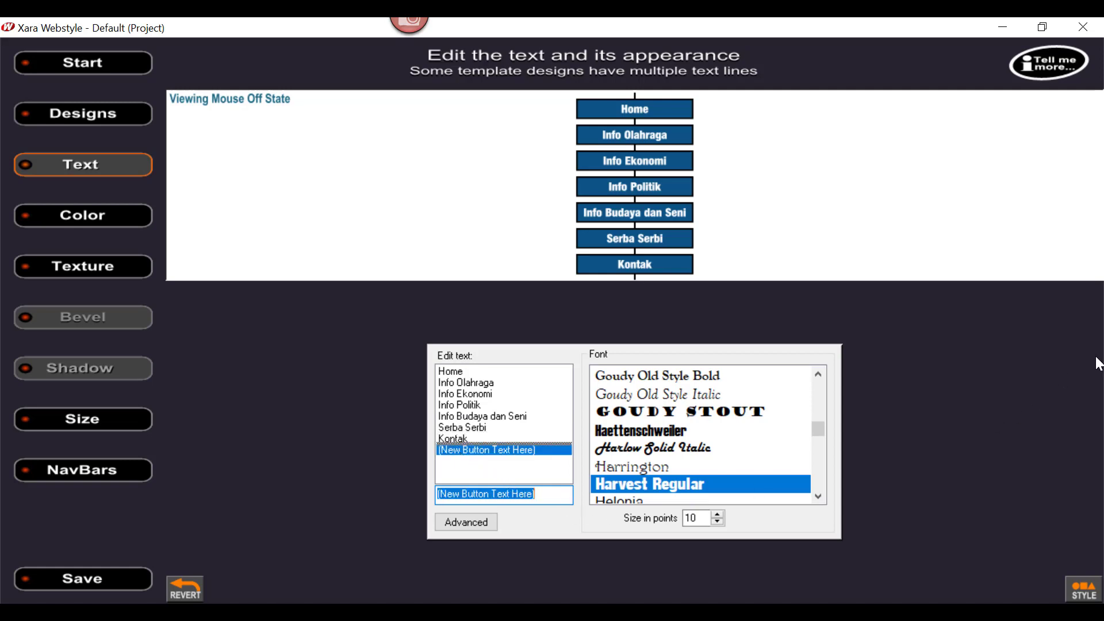
{"action": "type", "text": "Ga"}
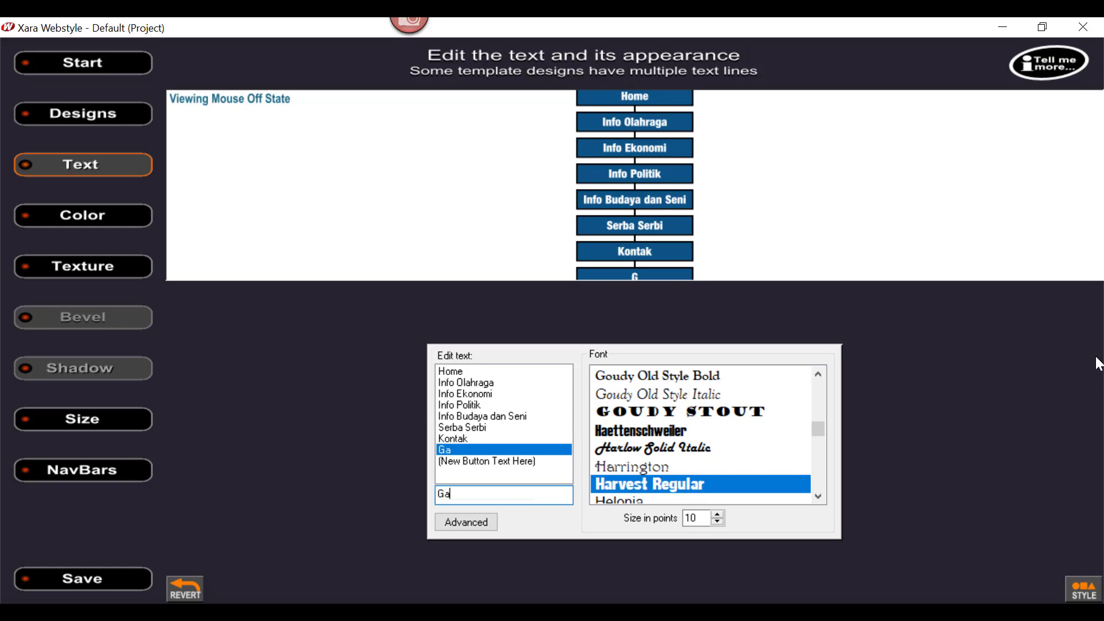
{"action": "type", "text": "leri"}
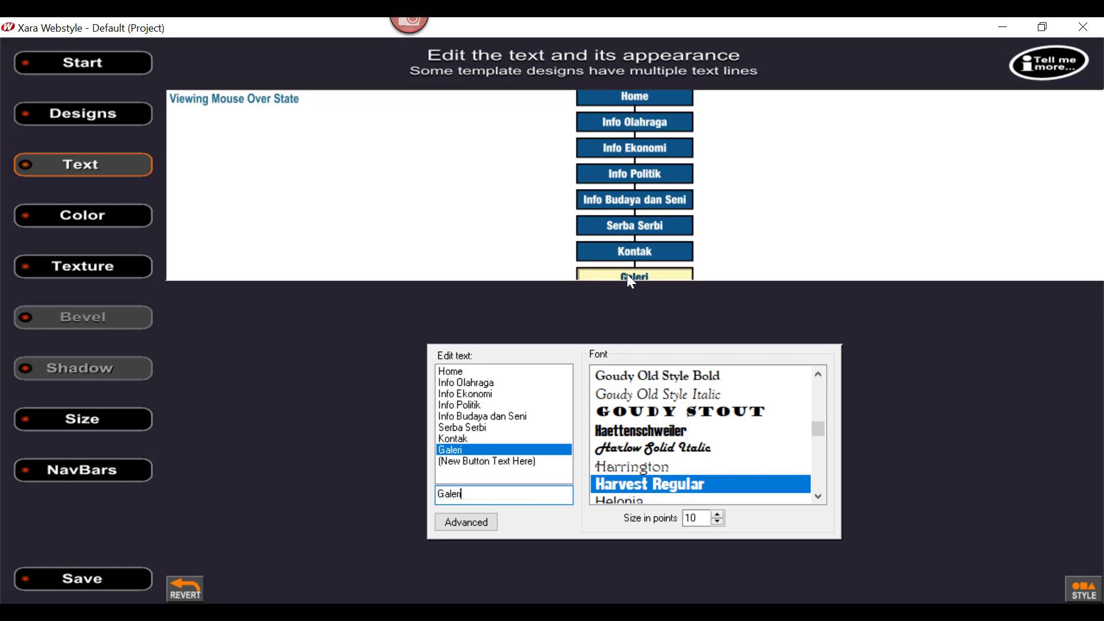
Step: Raise the navbar's GIF export to 256 colors and save it as tombol in the C:\Tabloid Online\Image folder
{"action": "left_click", "coordinate": [81, 580]}
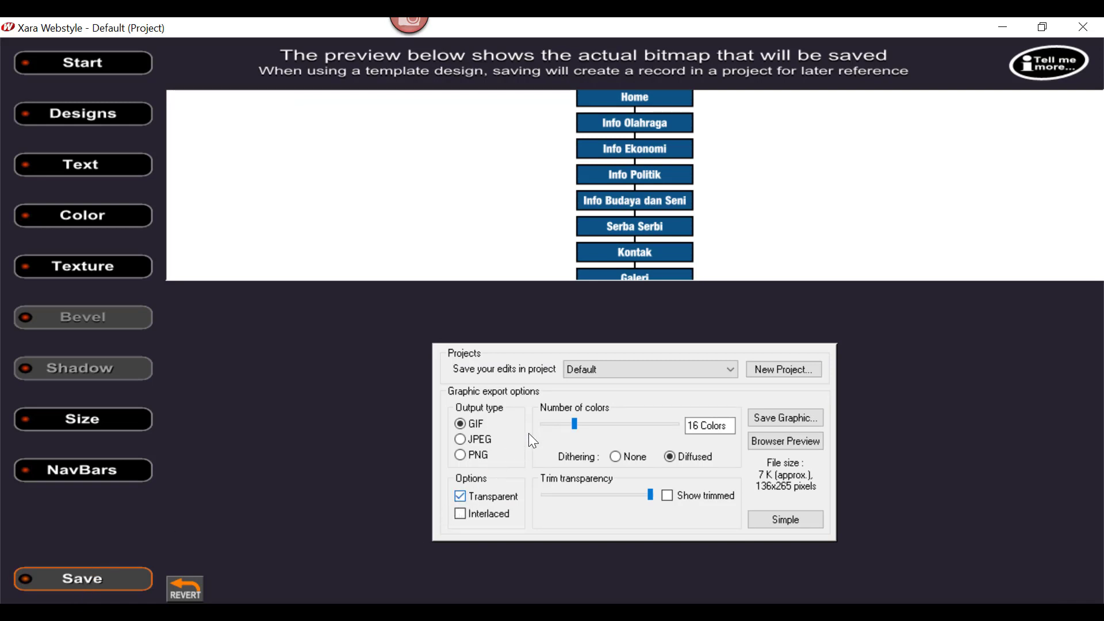
{"action": "left_click_drag", "start_coordinate": [578, 424], "coordinate": [685, 431]}
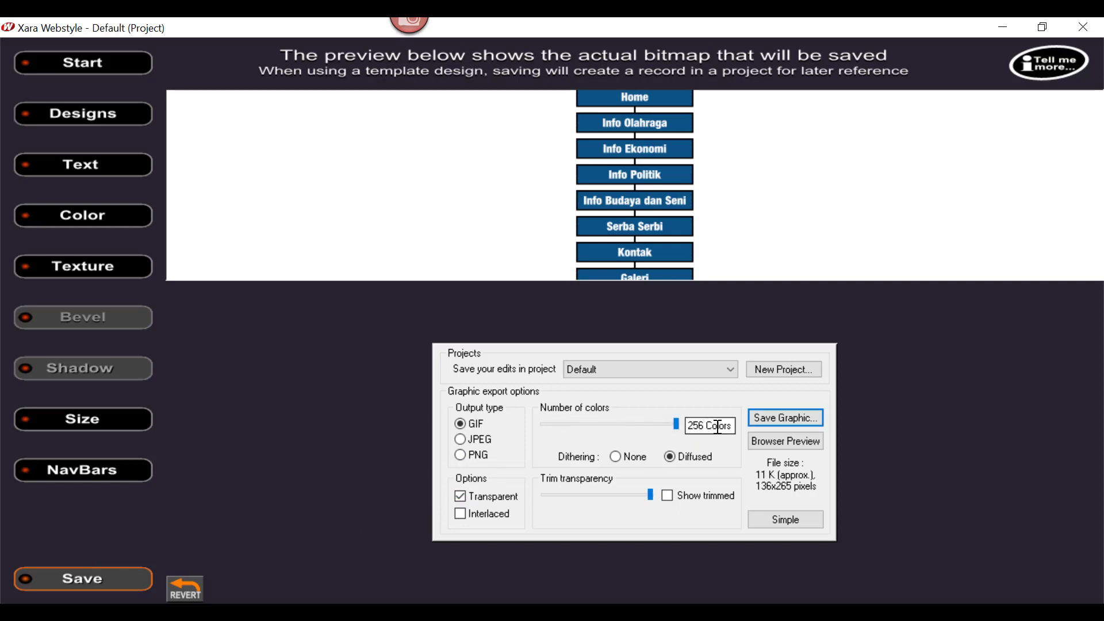
{"action": "left_click", "coordinate": [781, 417]}
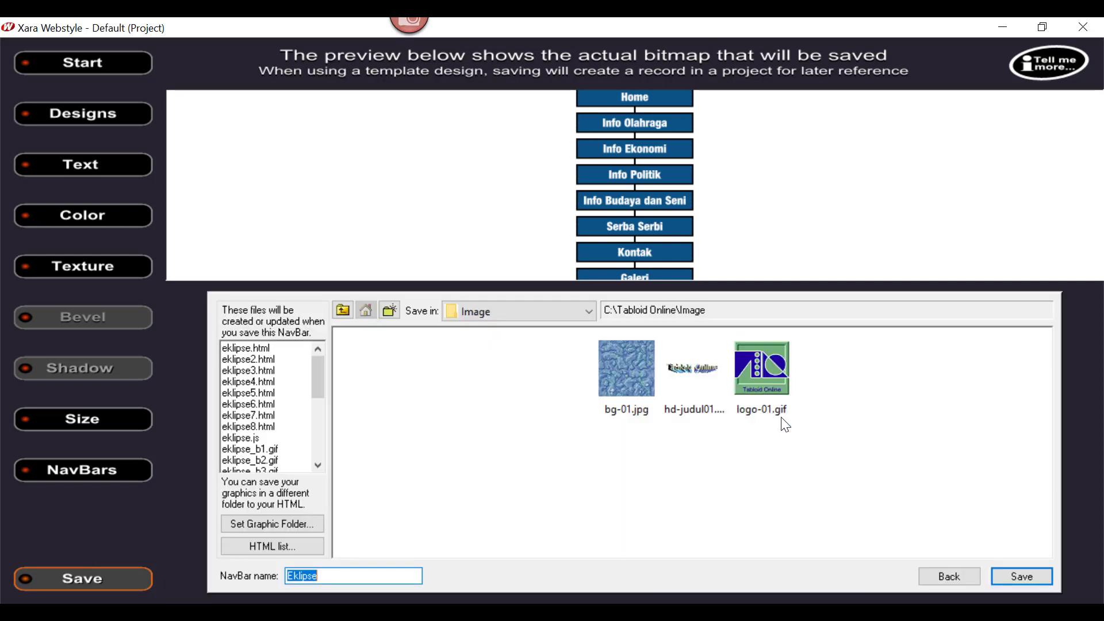
{"action": "left_click", "coordinate": [335, 575]}
{"action": "left_click_drag", "start_coordinate": [344, 576], "coordinate": [172, 565]}
{"action": "type", "text": "tombol"}
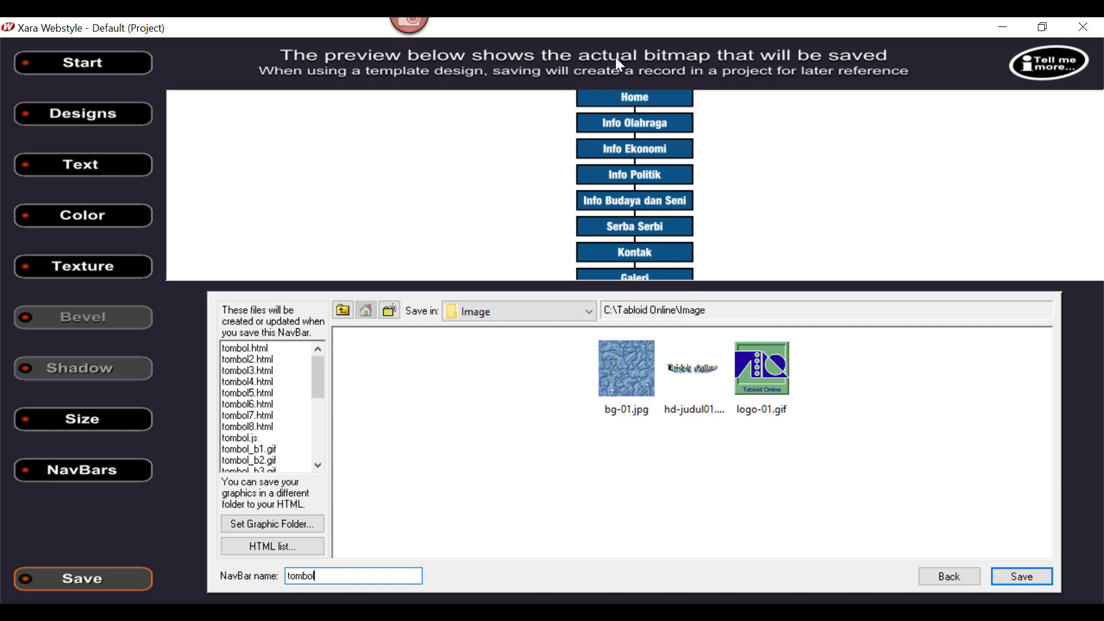
{"action": "left_click", "coordinate": [1022, 575]}
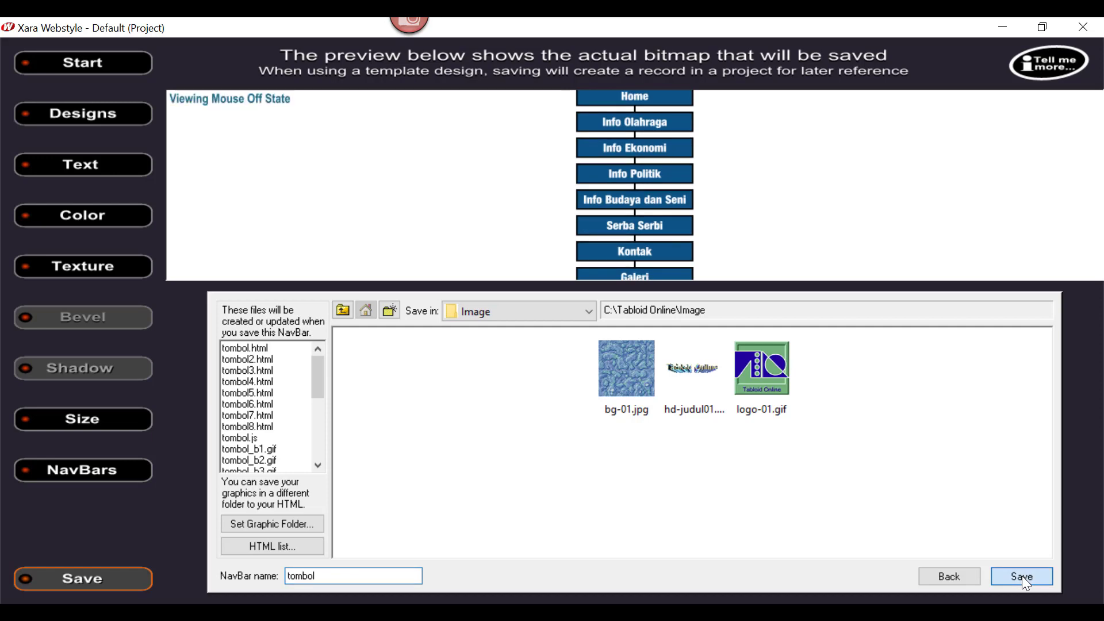
{"action": "left_click", "coordinate": [695, 348]}
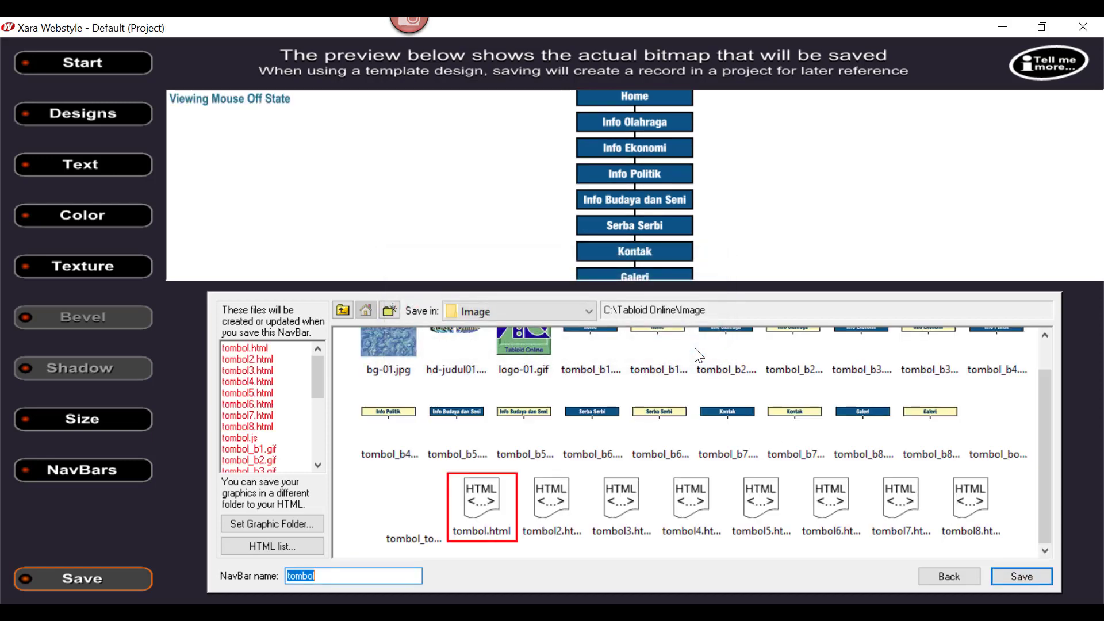
{"action": "left_click_drag", "start_coordinate": [1047, 420], "coordinate": [1051, 381]}
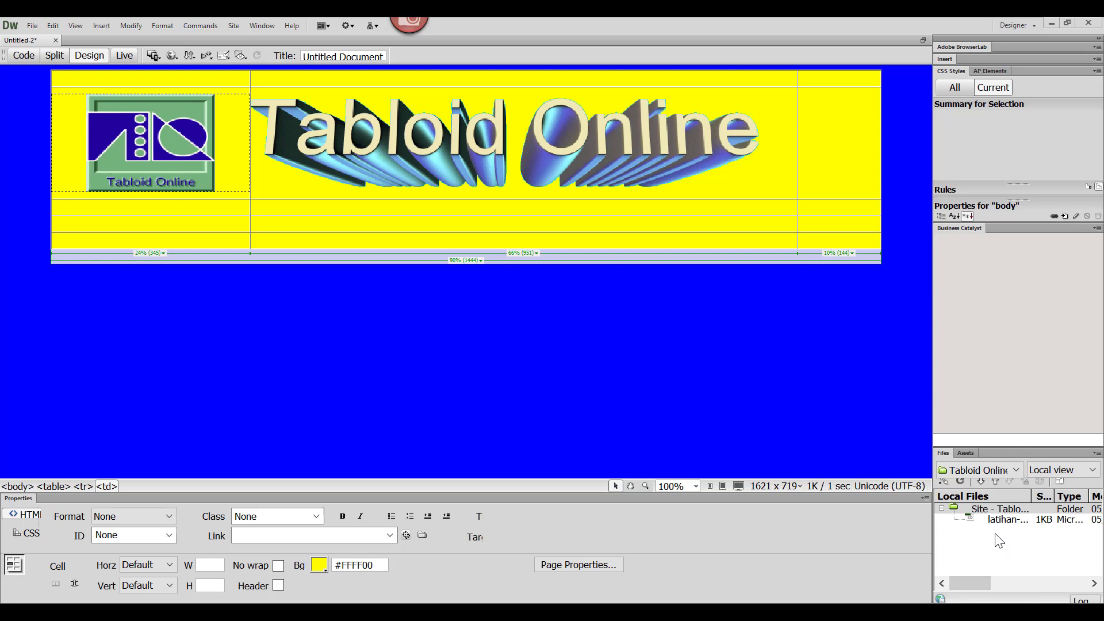
Step: Start a rollover image in the first-column cell two rows below the logo, with tombol_b1.gif as the original image
{"action": "left_click", "coordinate": [132, 225]}
{"action": "left_click", "coordinate": [102, 28]}
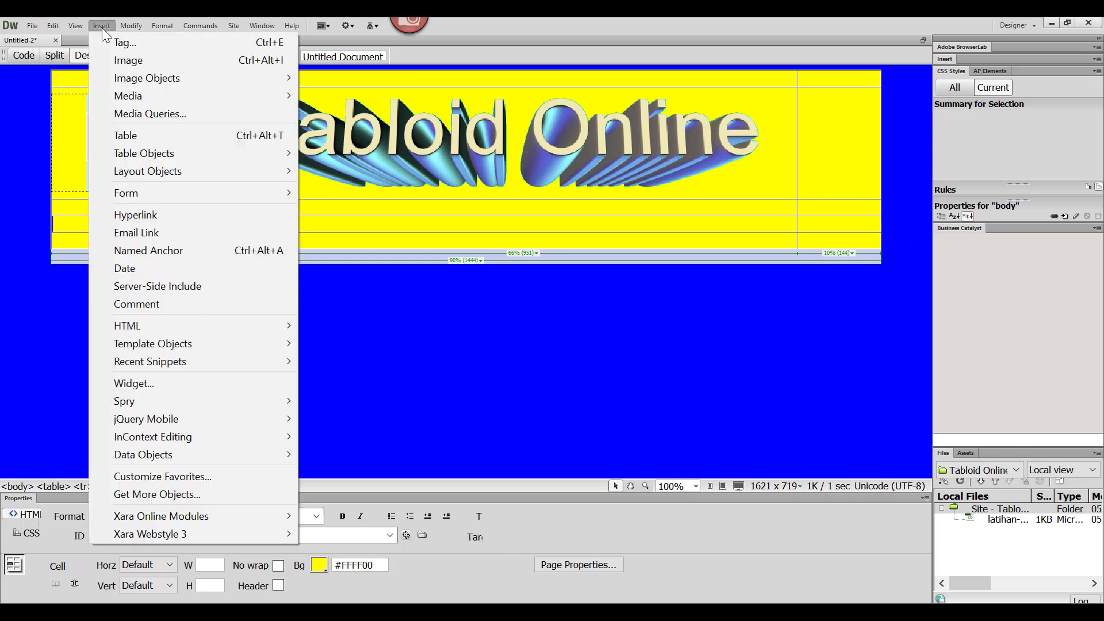
{"action": "mouse_move", "coordinate": [132, 80]}
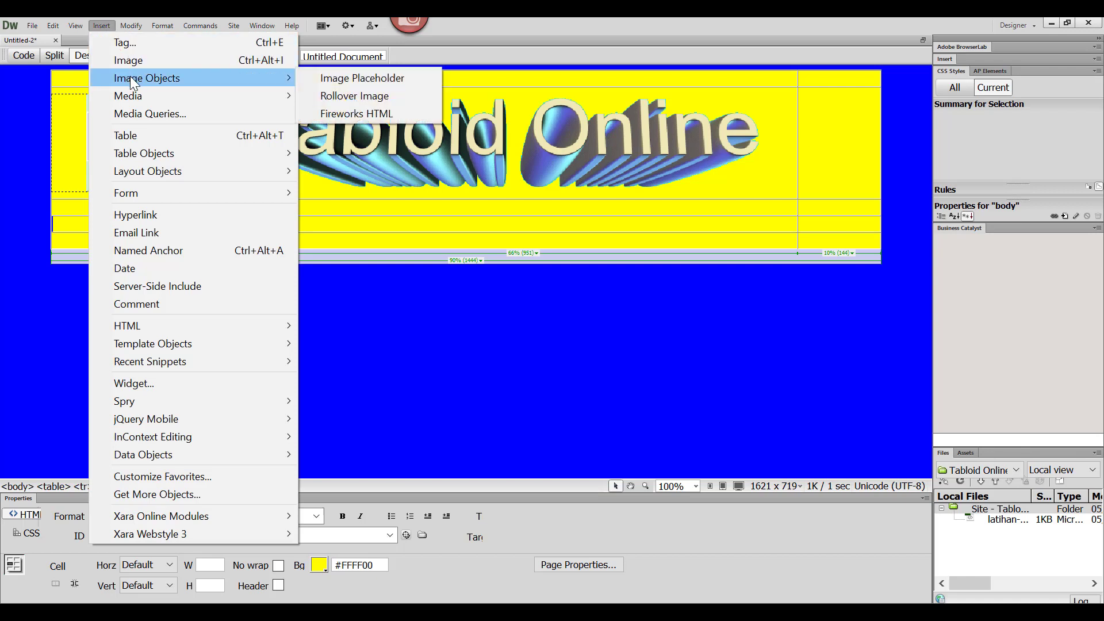
{"action": "left_click", "coordinate": [323, 96]}
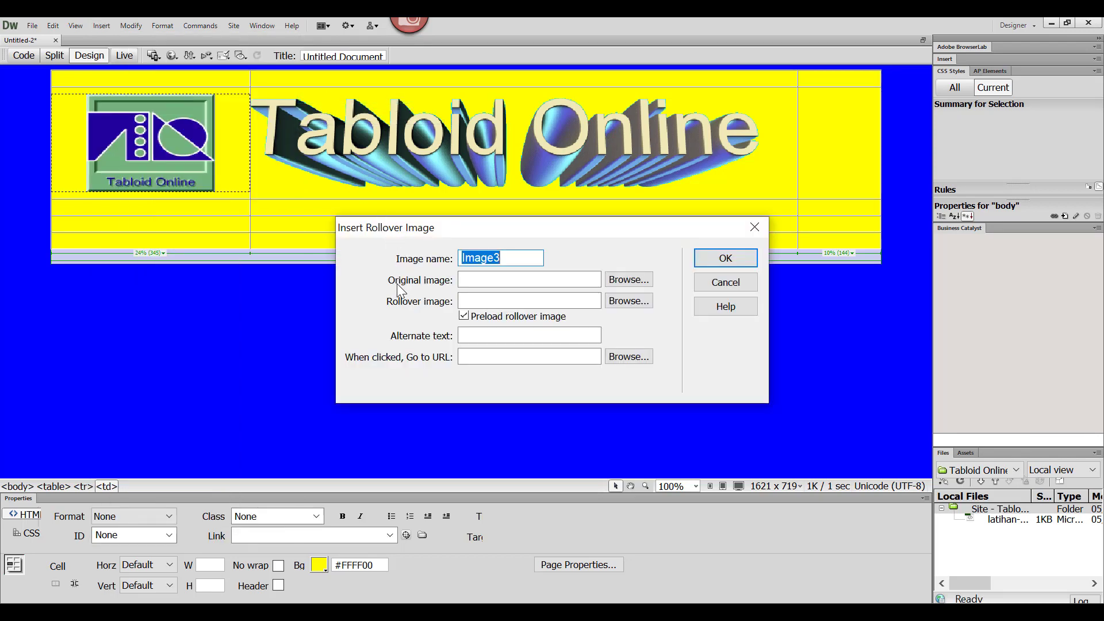
{"action": "left_click", "coordinate": [634, 282]}
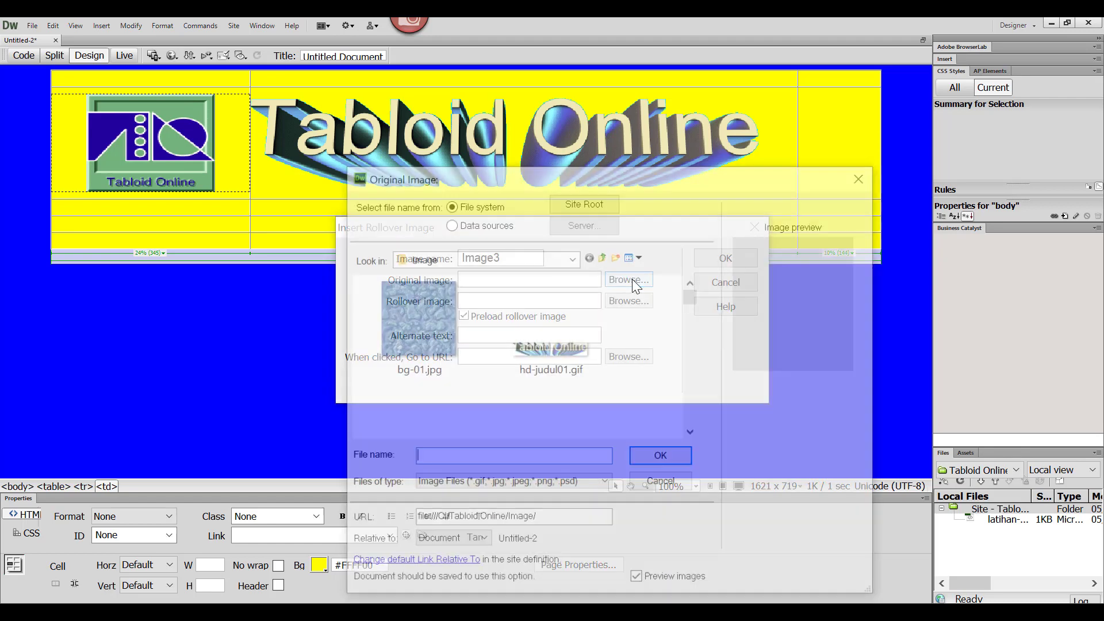
{"action": "left_click", "coordinate": [692, 433]}
{"action": "left_click", "coordinate": [692, 433]}
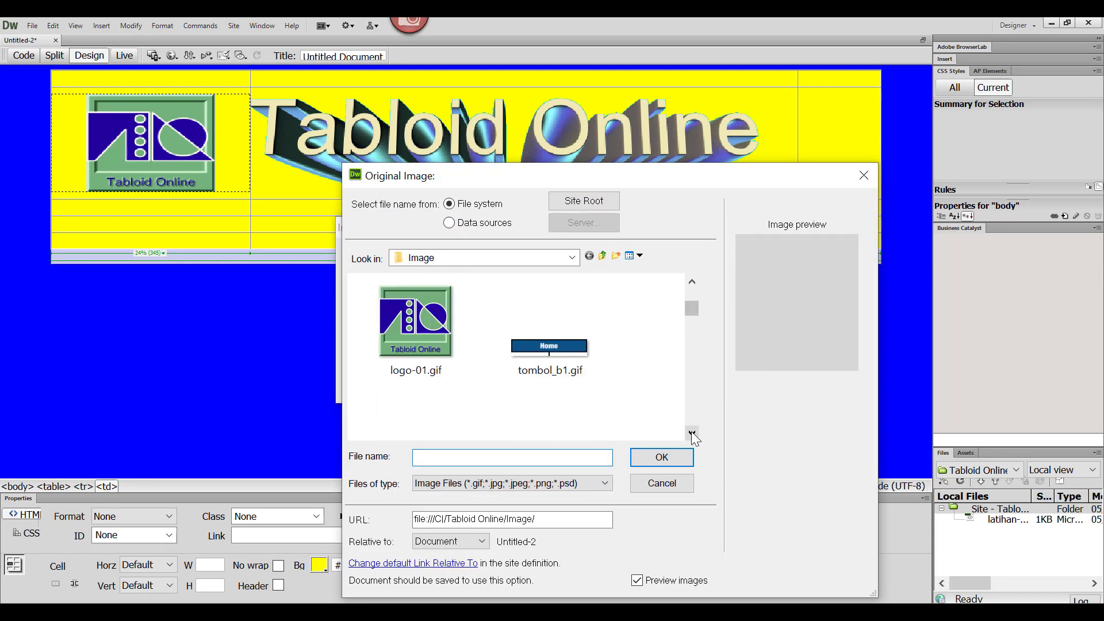
{"action": "left_click", "coordinate": [692, 433]}
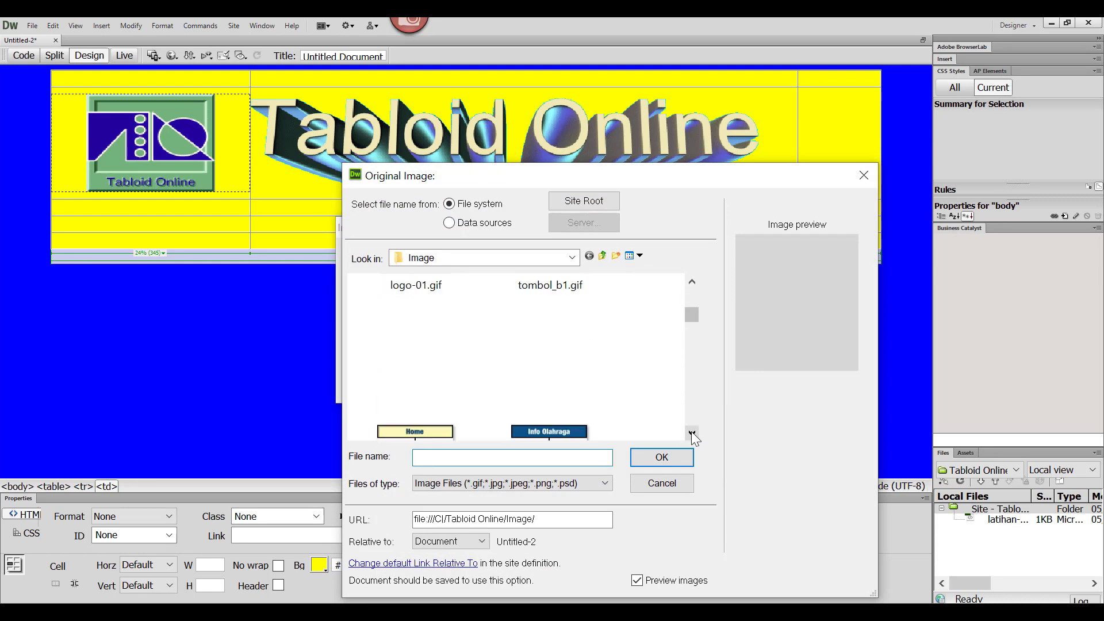
{"action": "left_click", "coordinate": [692, 282]}
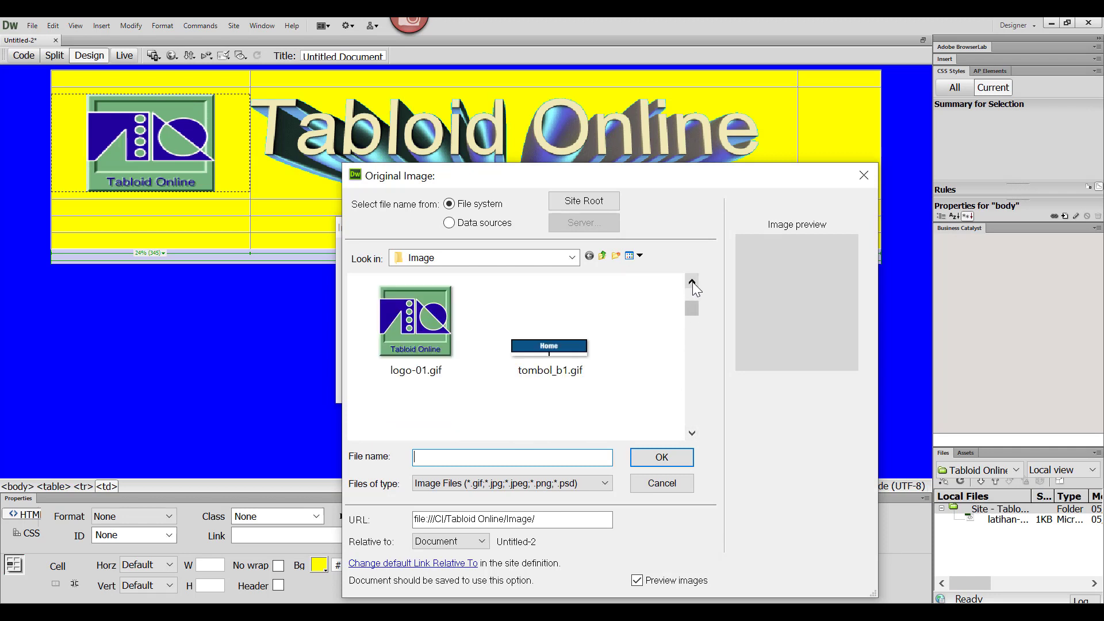
{"action": "left_click", "coordinate": [557, 360]}
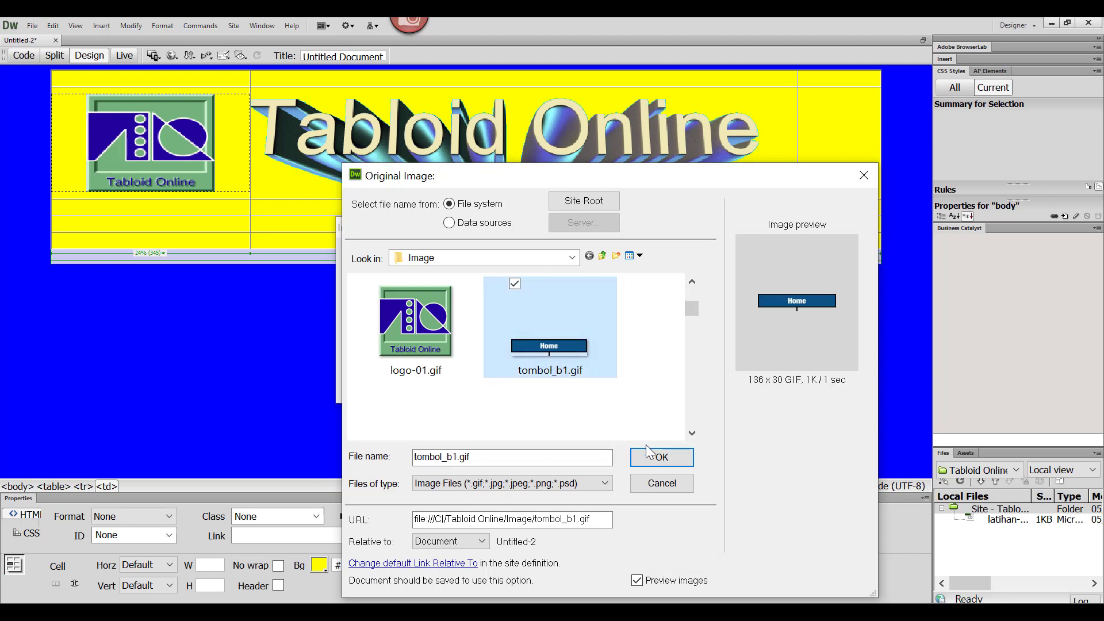
{"action": "left_click", "coordinate": [661, 458]}
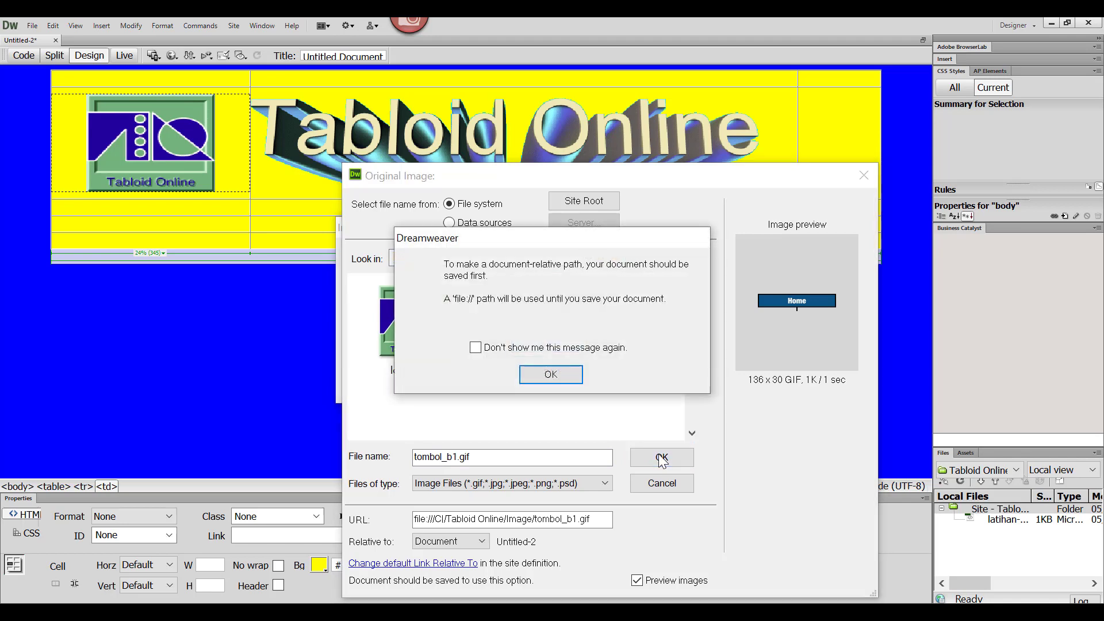
{"action": "left_click", "coordinate": [564, 368]}
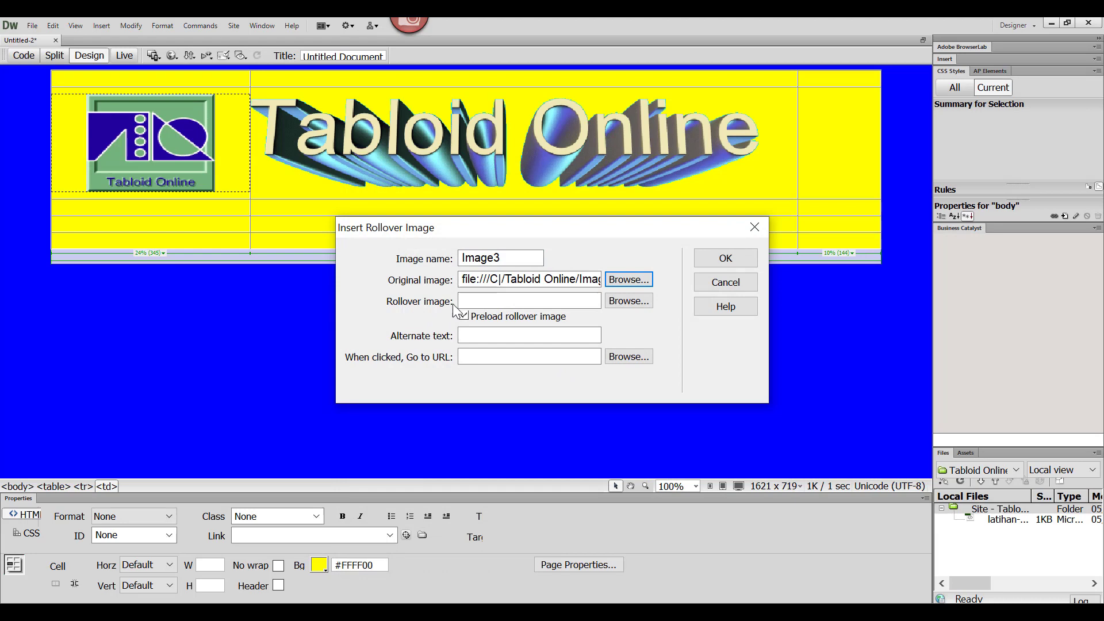
Step: Choose tombol_b1_over.gif as the Home button's rollover image and insert the button into the cell
{"action": "left_click", "coordinate": [633, 304]}
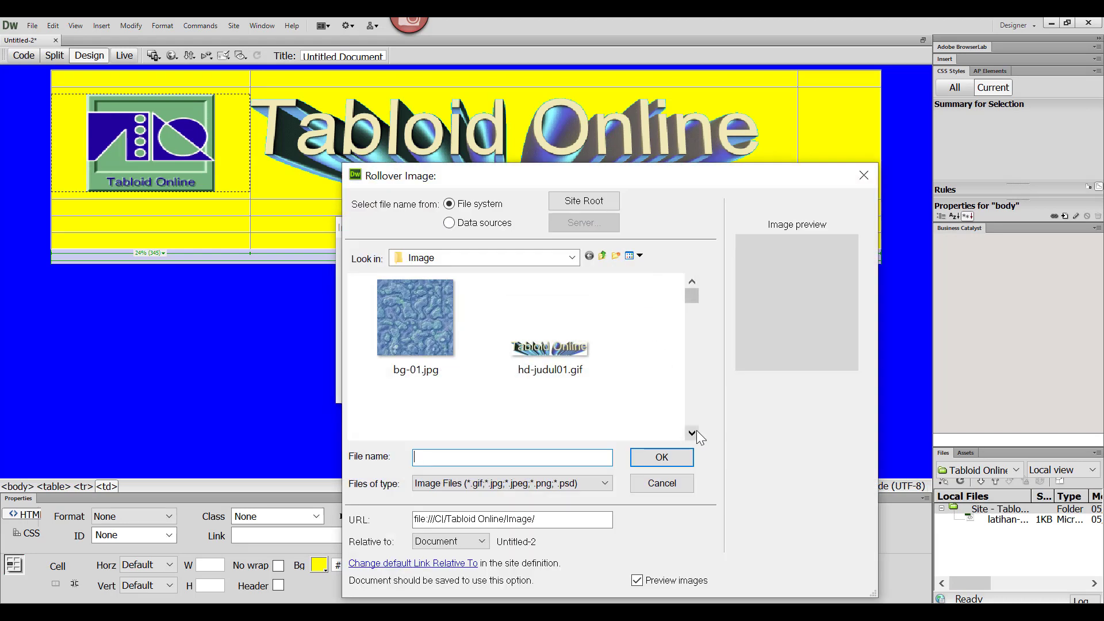
{"action": "left_click", "coordinate": [692, 432]}
{"action": "left_click", "coordinate": [693, 433]}
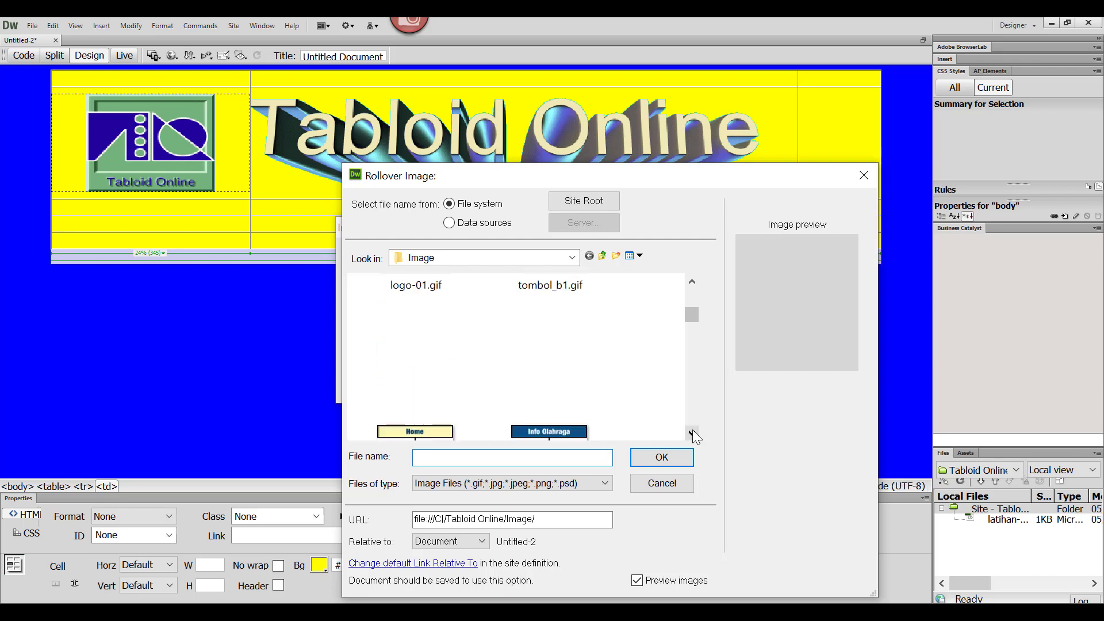
{"action": "scroll", "coordinate": [696, 437], "scroll_direction": "down", "scroll_amount": 1}
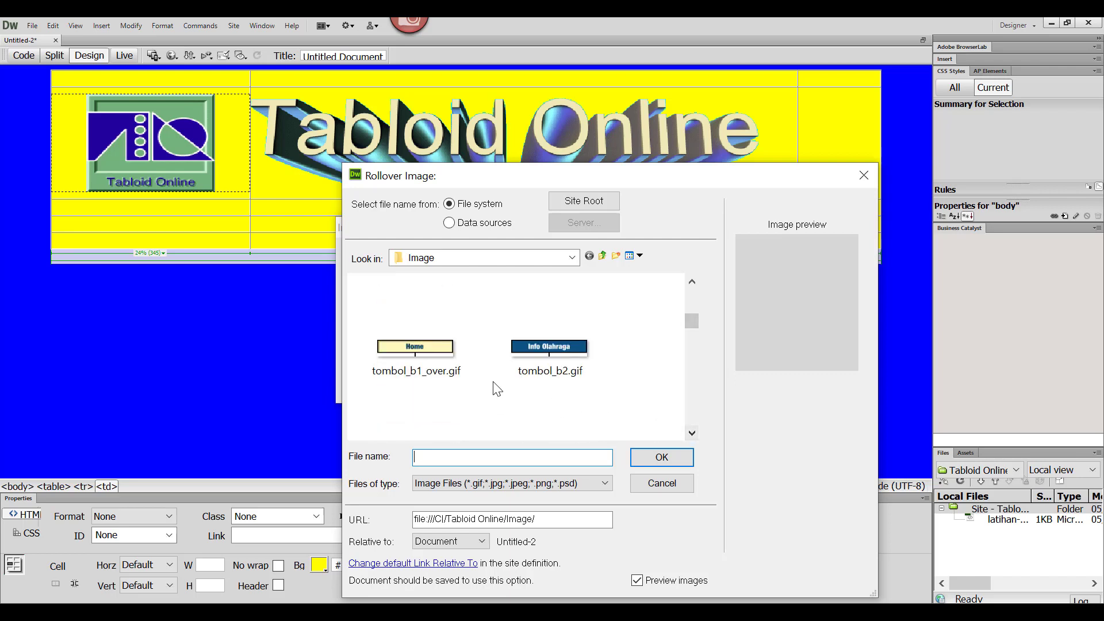
{"action": "left_click", "coordinate": [427, 353]}
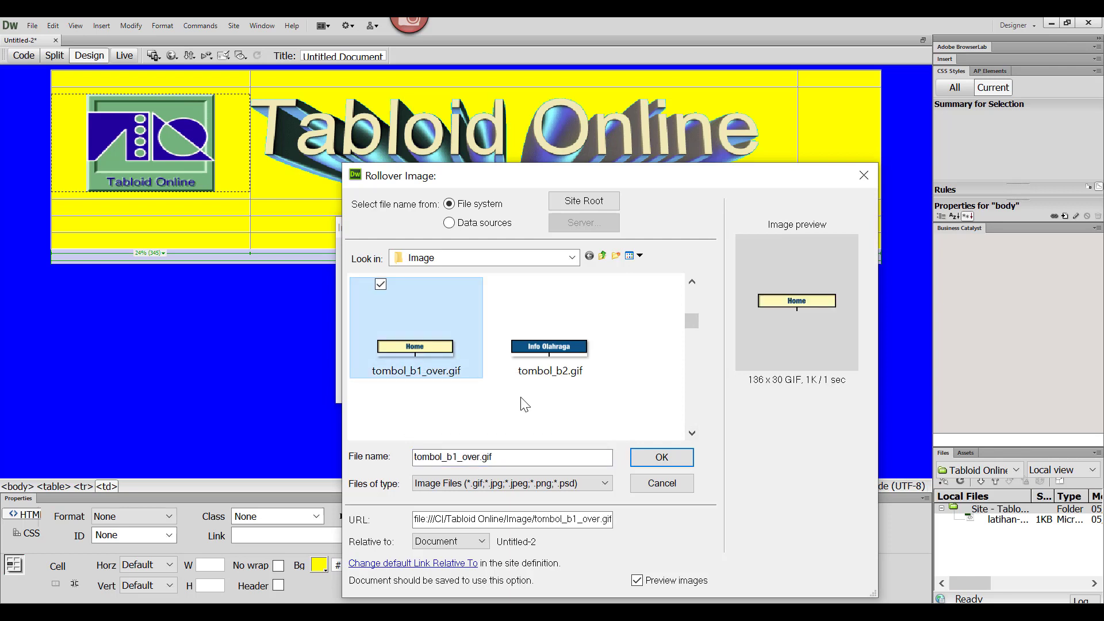
{"action": "left_click", "coordinate": [660, 457]}
{"action": "left_click", "coordinate": [554, 375]}
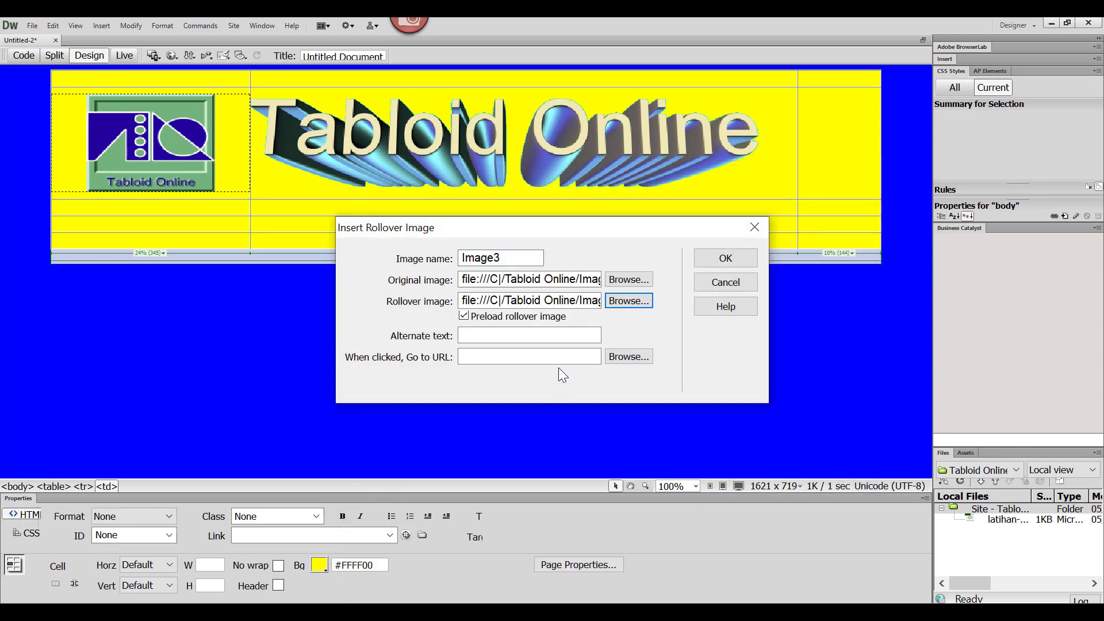
{"action": "left_click", "coordinate": [736, 257]}
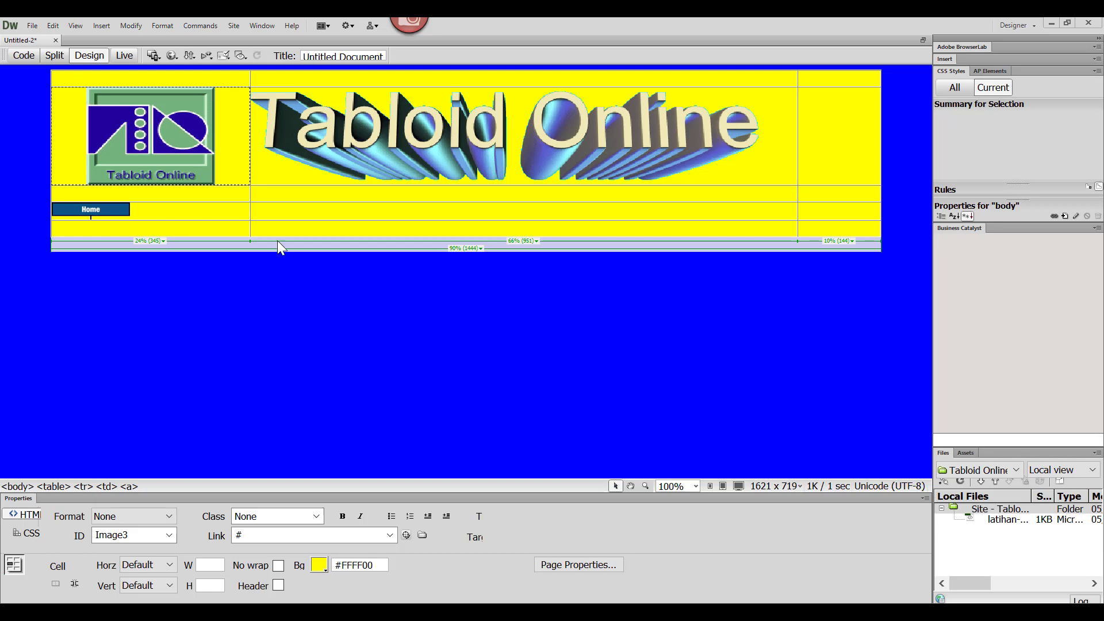
{"action": "left_click", "coordinate": [158, 212]}
{"action": "key", "text": "Return"}
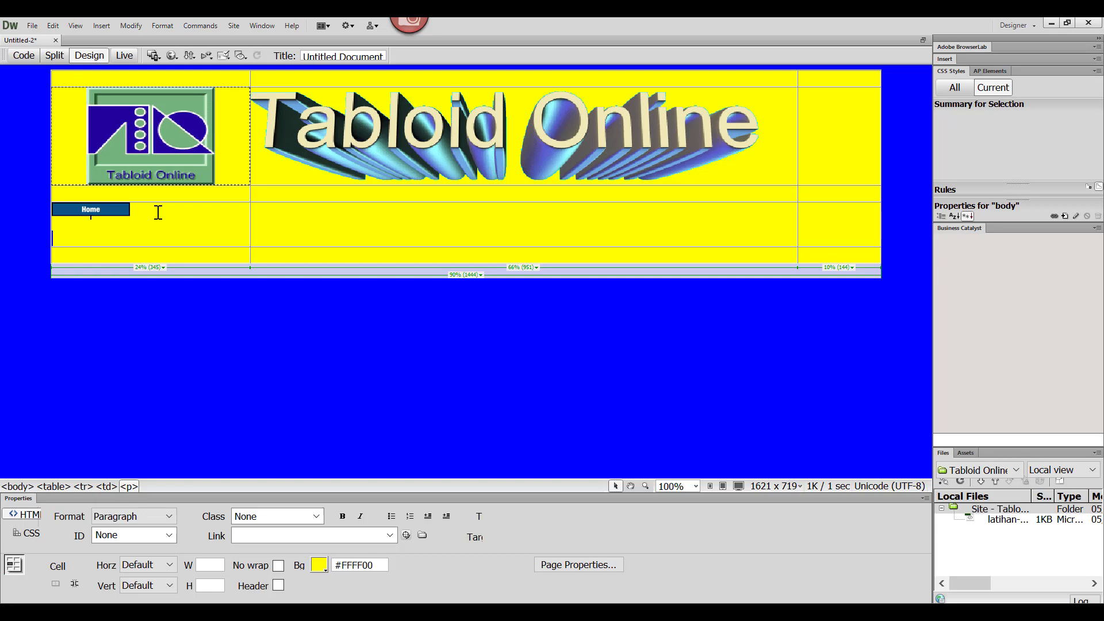
{"action": "key", "text": "BackSpace"}
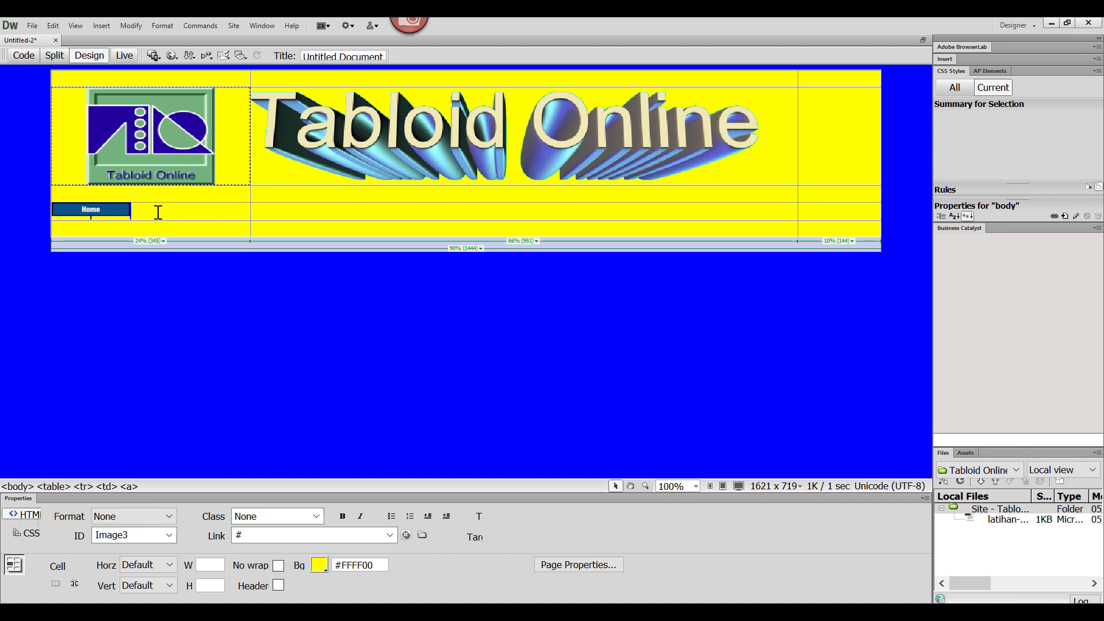
Step: Add a line break after the Home button, without starting a new paragraph
{"action": "key", "text": "Left"}
{"action": "left_click", "coordinate": [144, 214]}
{"action": "key", "text": "Return"}
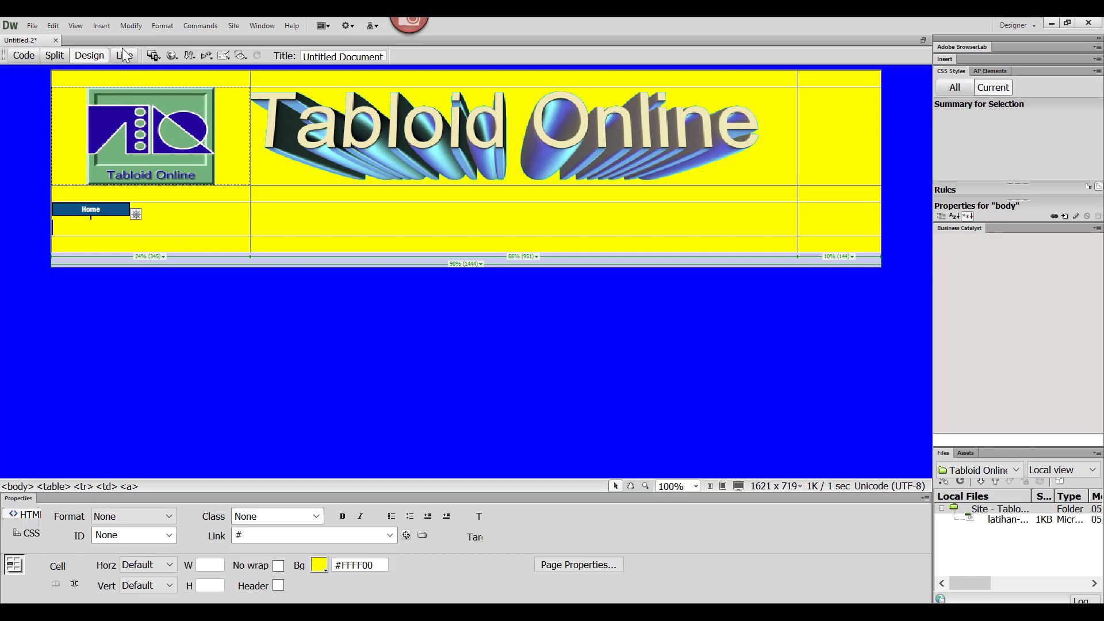
Step: Start a second rollover image on the line below the Home button, using tombol_b2.gif as the original image
{"action": "left_click", "coordinate": [101, 26]}
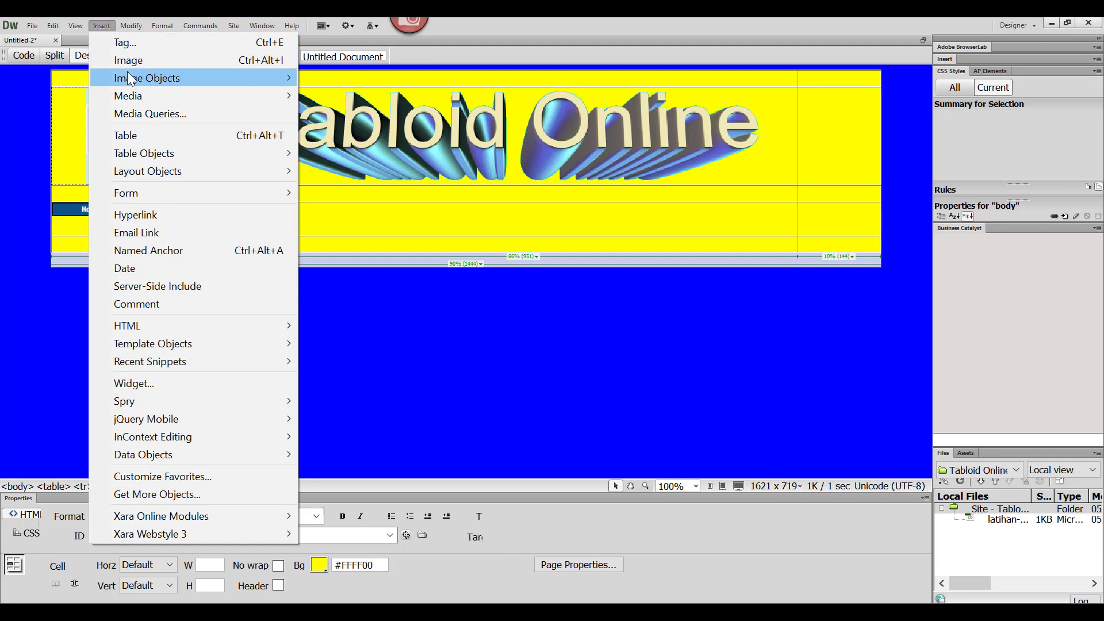
{"action": "mouse_move", "coordinate": [128, 77]}
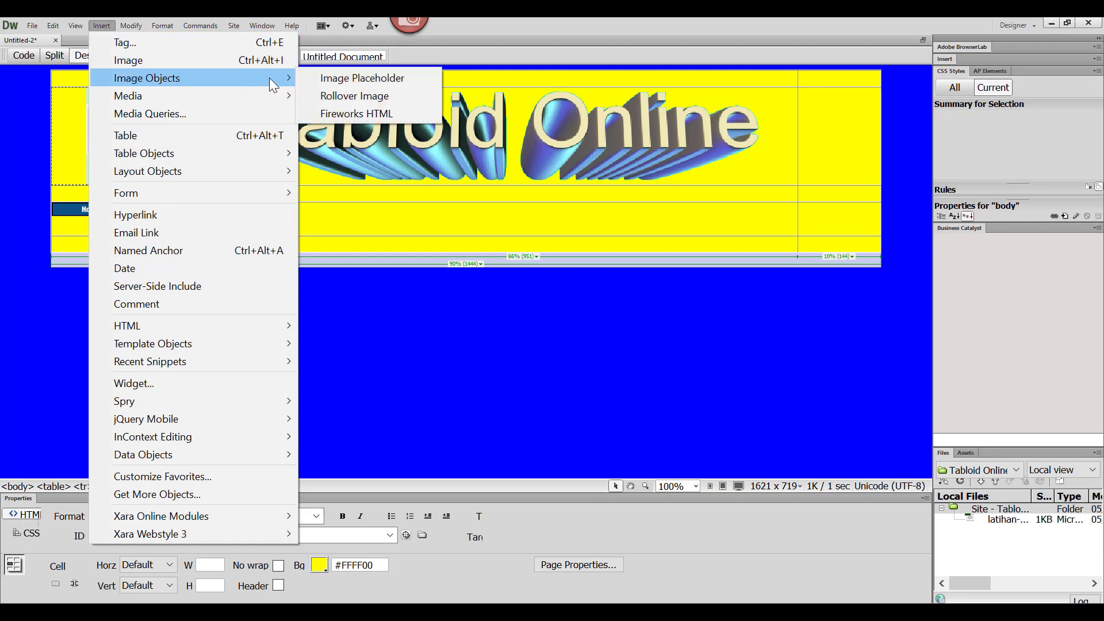
{"action": "left_click", "coordinate": [326, 94]}
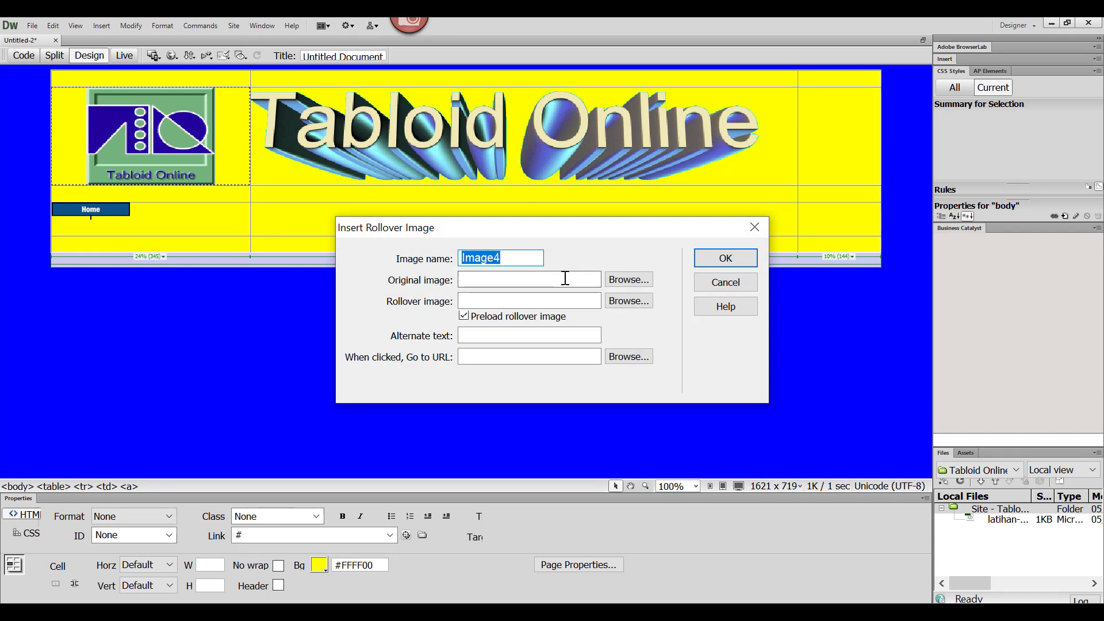
{"action": "left_click", "coordinate": [625, 282]}
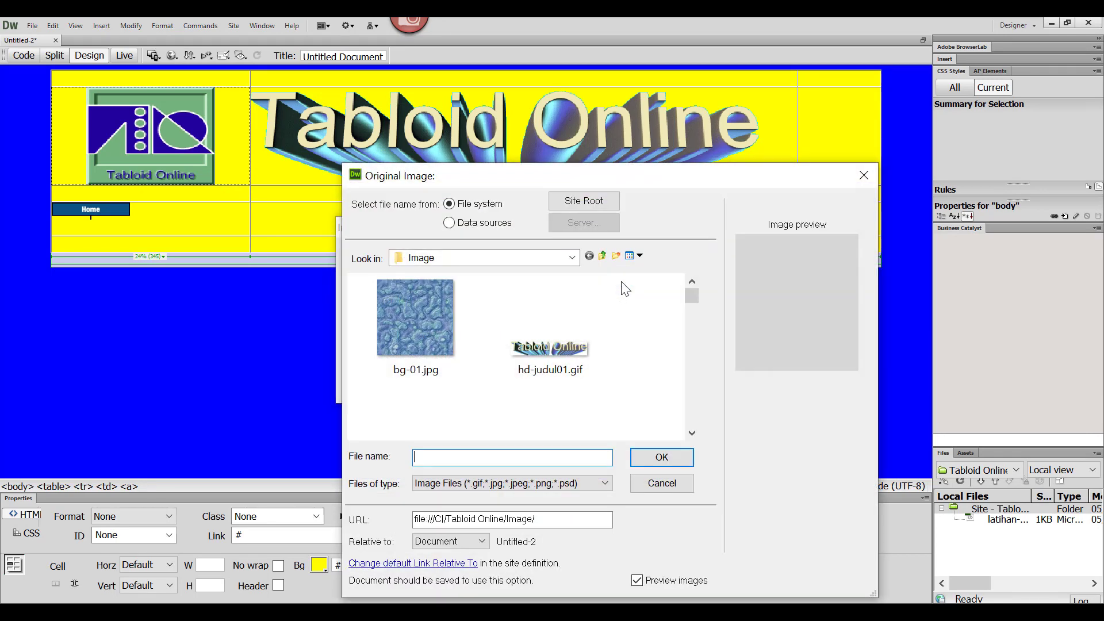
{"action": "left_click", "coordinate": [691, 432]}
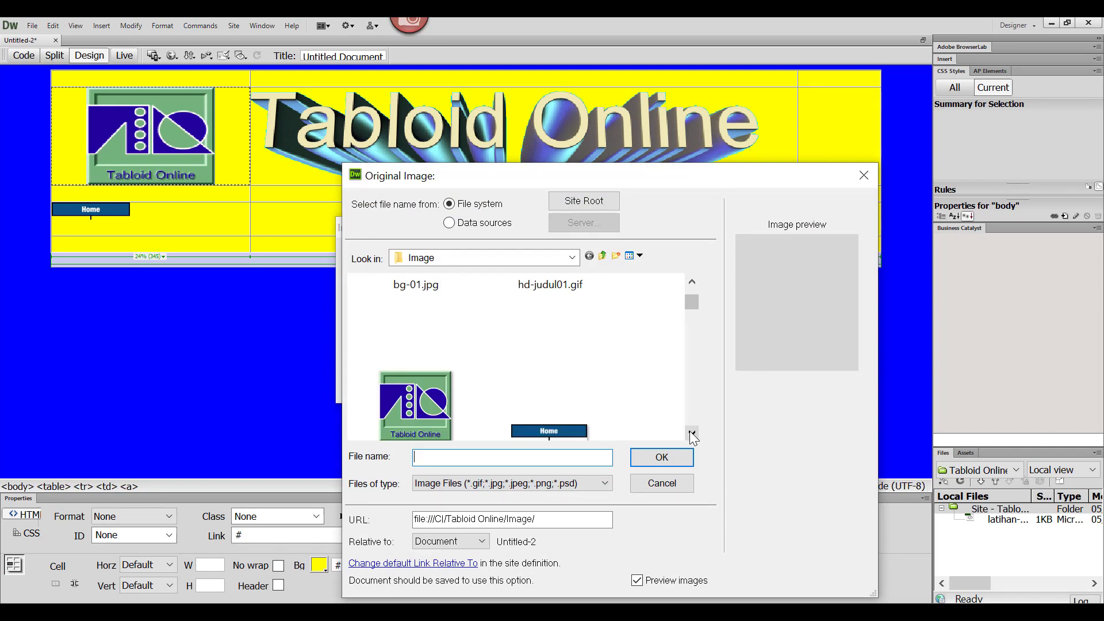
{"action": "left_click", "coordinate": [692, 432]}
{"action": "left_click", "coordinate": [692, 433]}
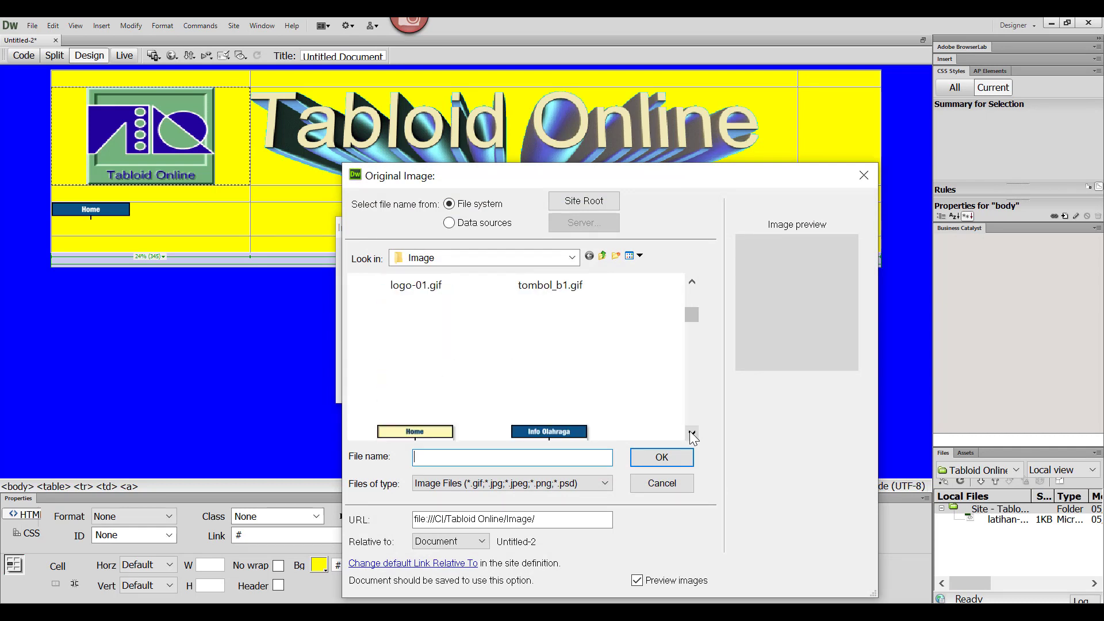
{"action": "left_click", "coordinate": [692, 433]}
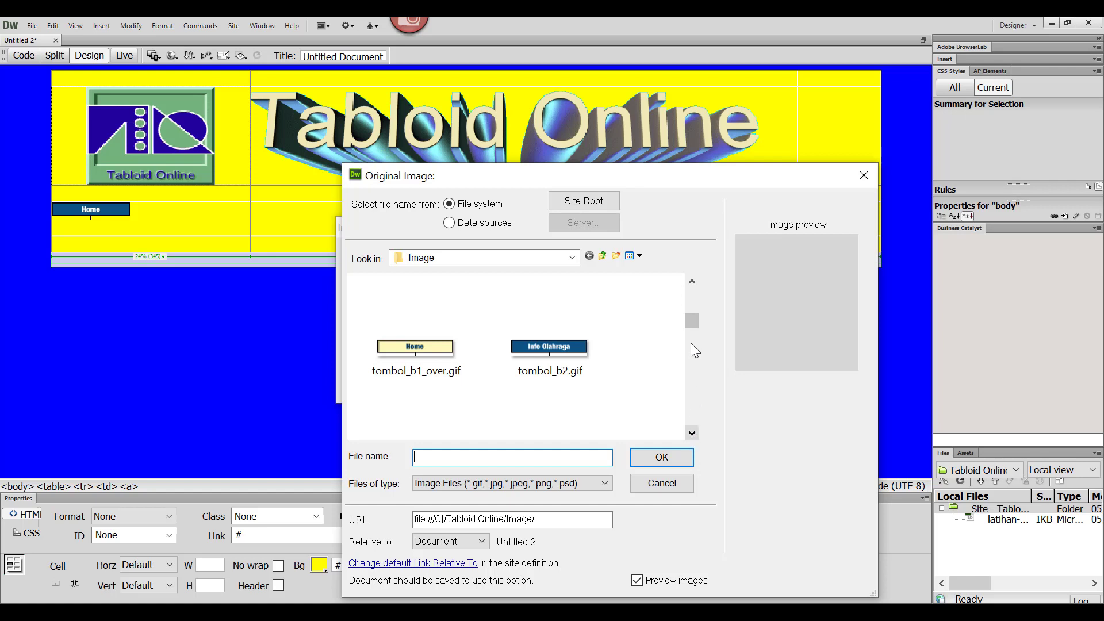
{"action": "left_click", "coordinate": [556, 375]}
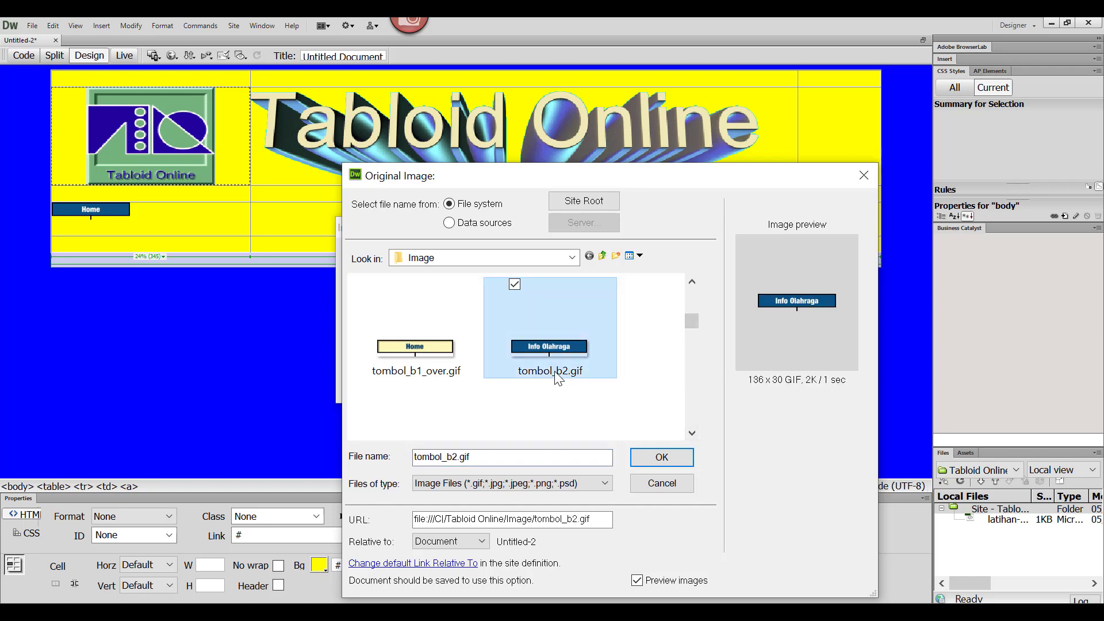
{"action": "left_click", "coordinate": [660, 463]}
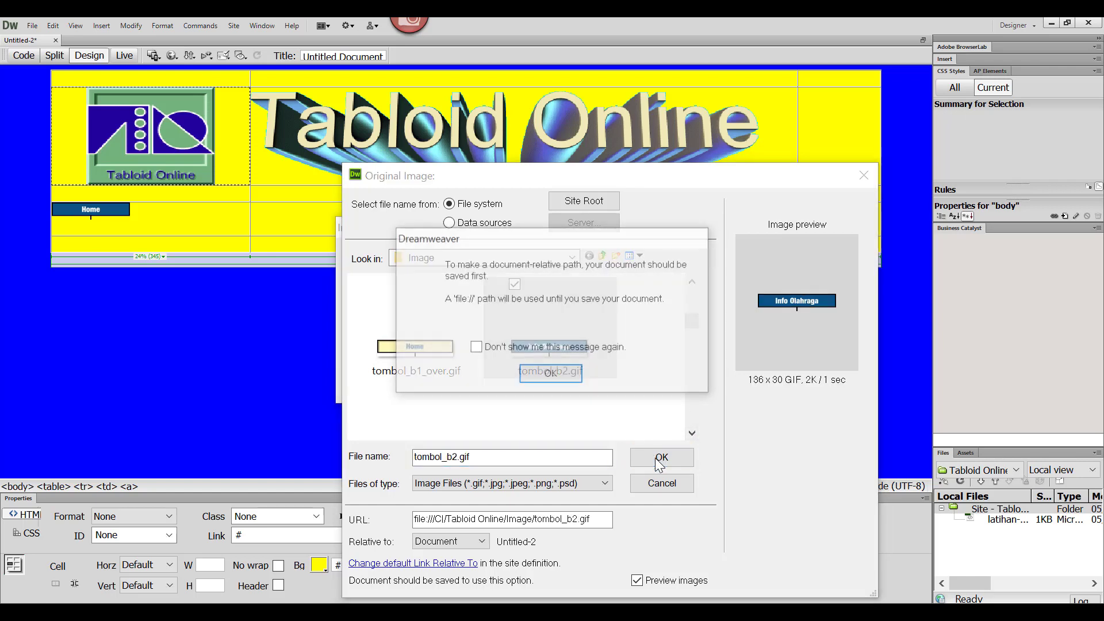
{"action": "left_click", "coordinate": [565, 375]}
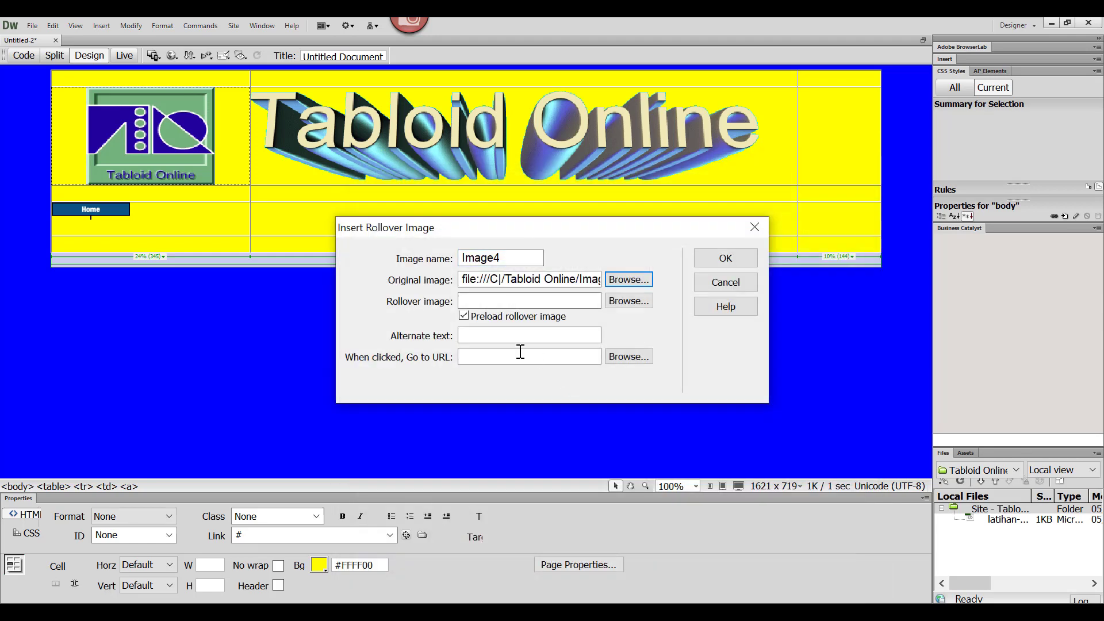
Step: Choose tombol_b2_over.gif as the Info Olahraga button's rollover image and insert the button below Home
{"action": "left_click", "coordinate": [628, 301]}
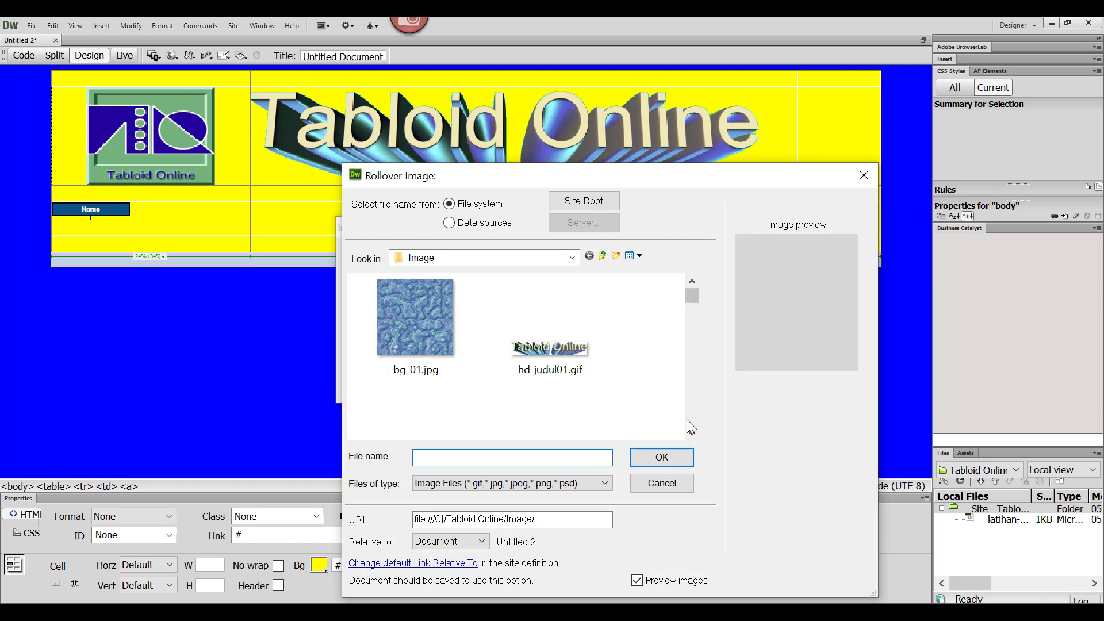
{"action": "left_click", "coordinate": [693, 433]}
{"action": "left_click", "coordinate": [692, 433]}
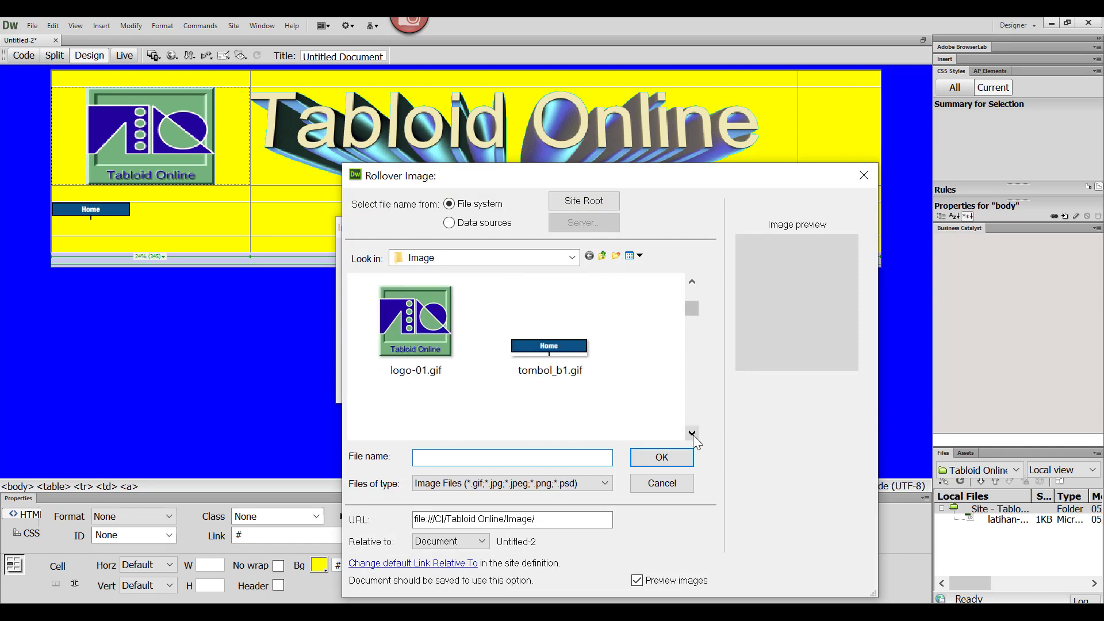
{"action": "left_click", "coordinate": [693, 433]}
{"action": "left_click", "coordinate": [692, 434]}
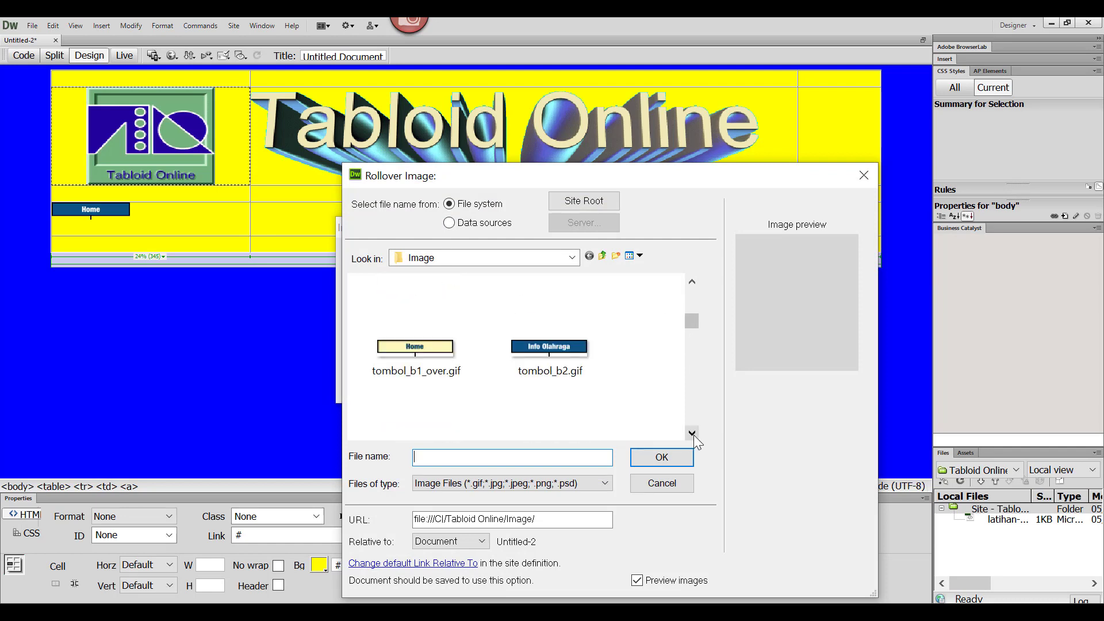
{"action": "left_click", "coordinate": [692, 433]}
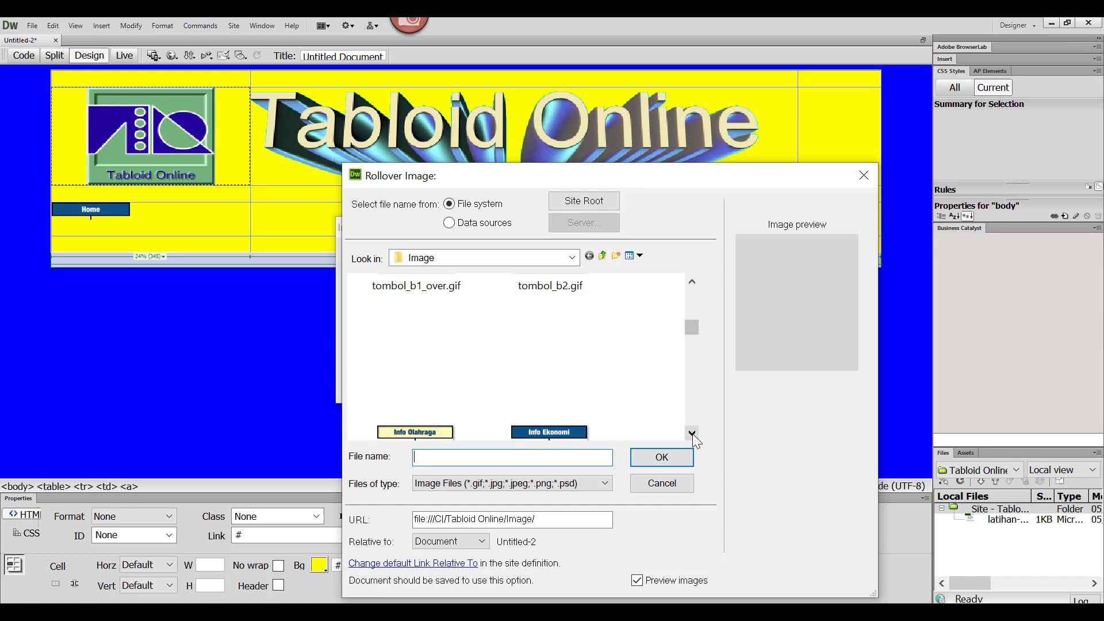
{"action": "left_click", "coordinate": [692, 433]}
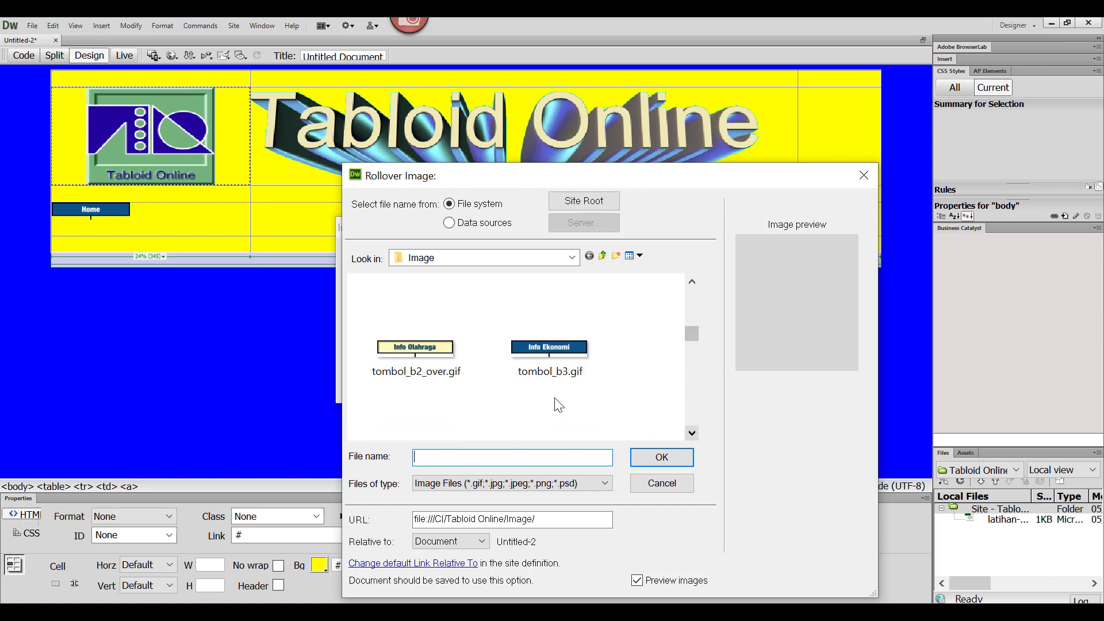
{"action": "left_click", "coordinate": [405, 360]}
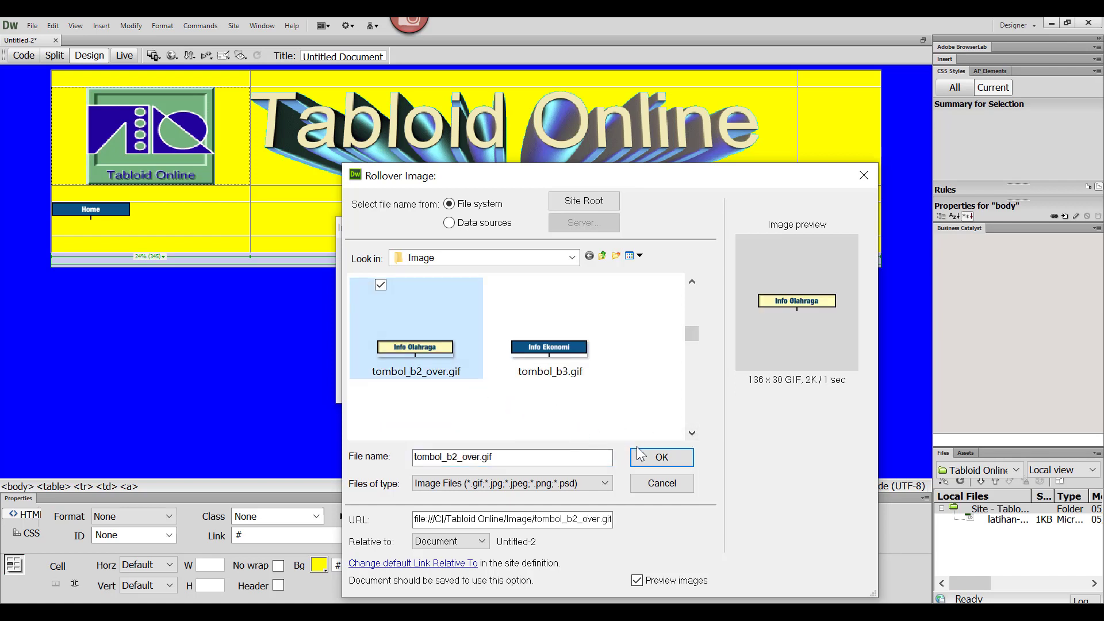
{"action": "left_click", "coordinate": [656, 457]}
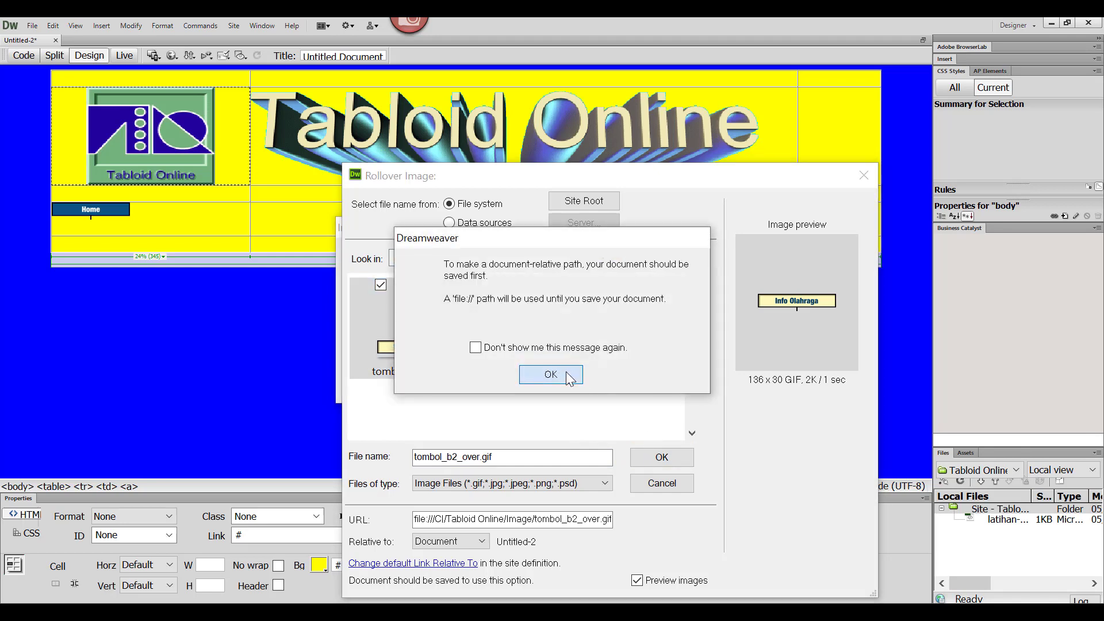
{"action": "left_click", "coordinate": [566, 373]}
{"action": "left_click", "coordinate": [726, 259]}
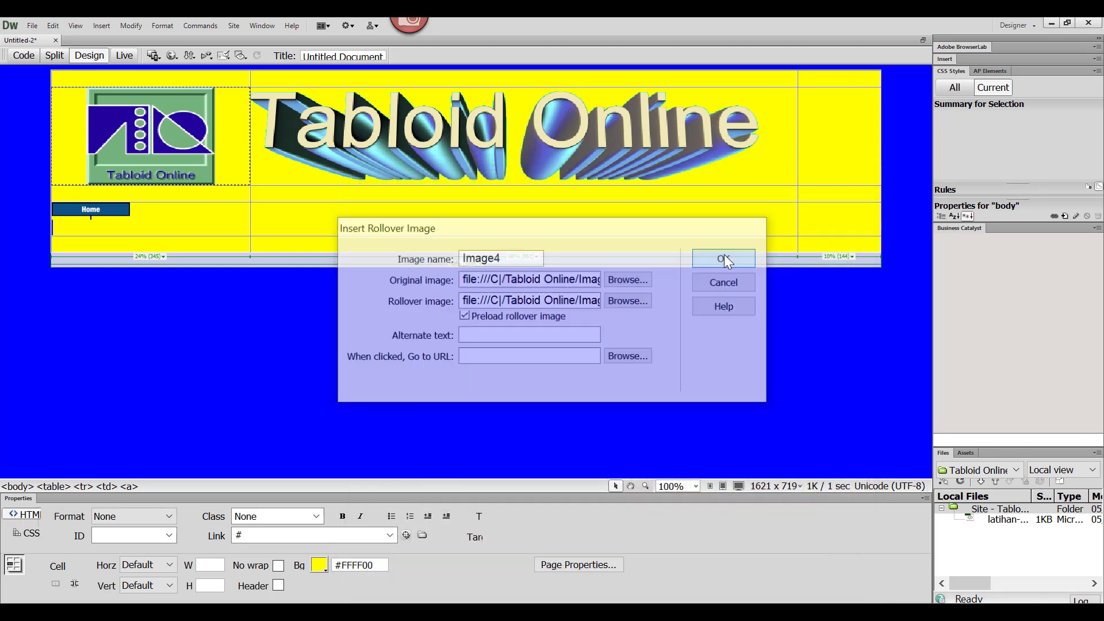
Step: Align the contents of the navigation button cell to Center horizontally and Top vertically
{"action": "left_click", "coordinate": [155, 227]}
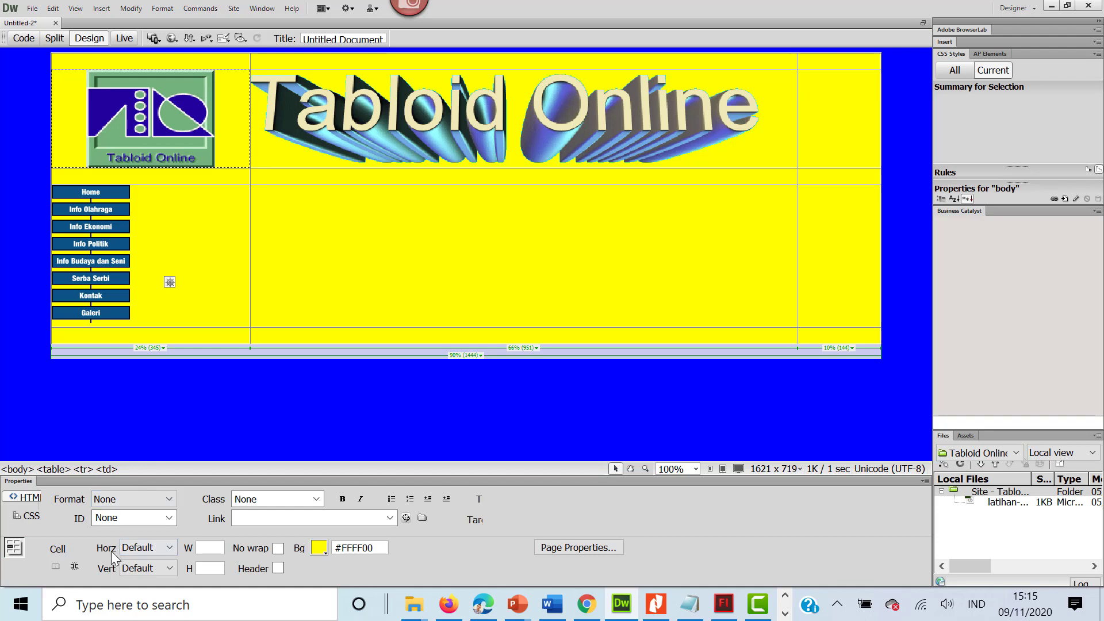
{"action": "left_click", "coordinate": [170, 550]}
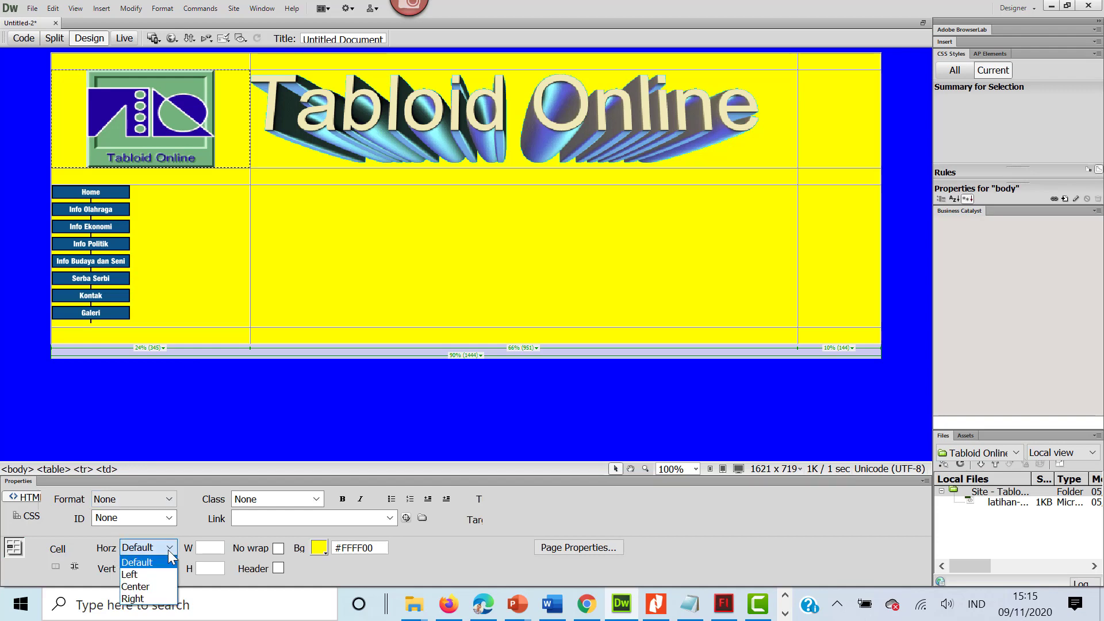
{"action": "left_click", "coordinate": [148, 586]}
{"action": "left_click", "coordinate": [206, 309]}
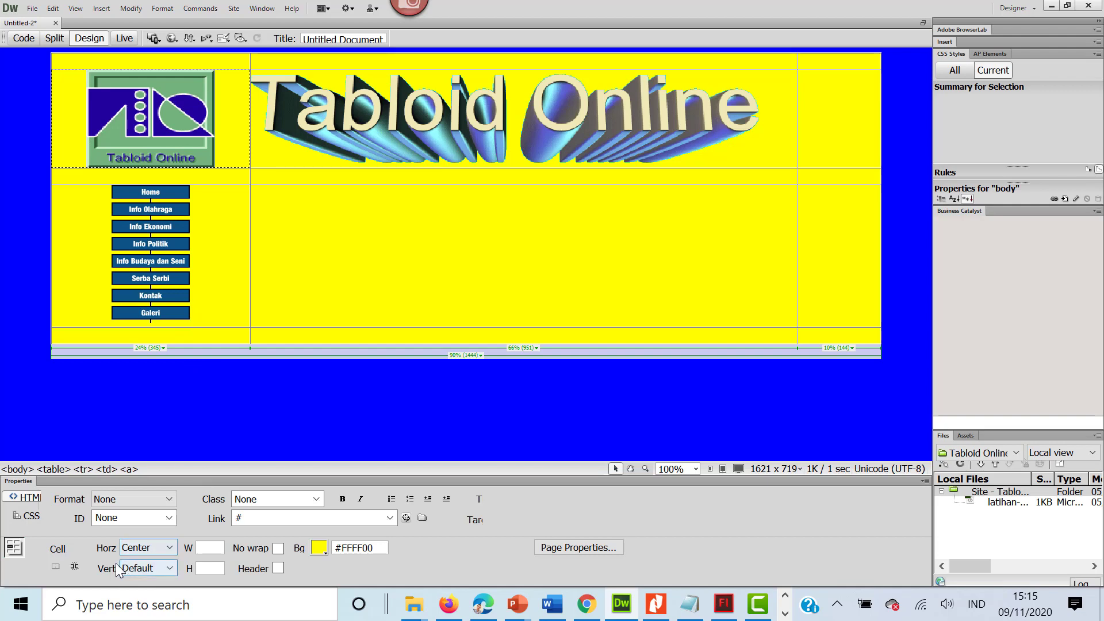
{"action": "left_click", "coordinate": [170, 569]}
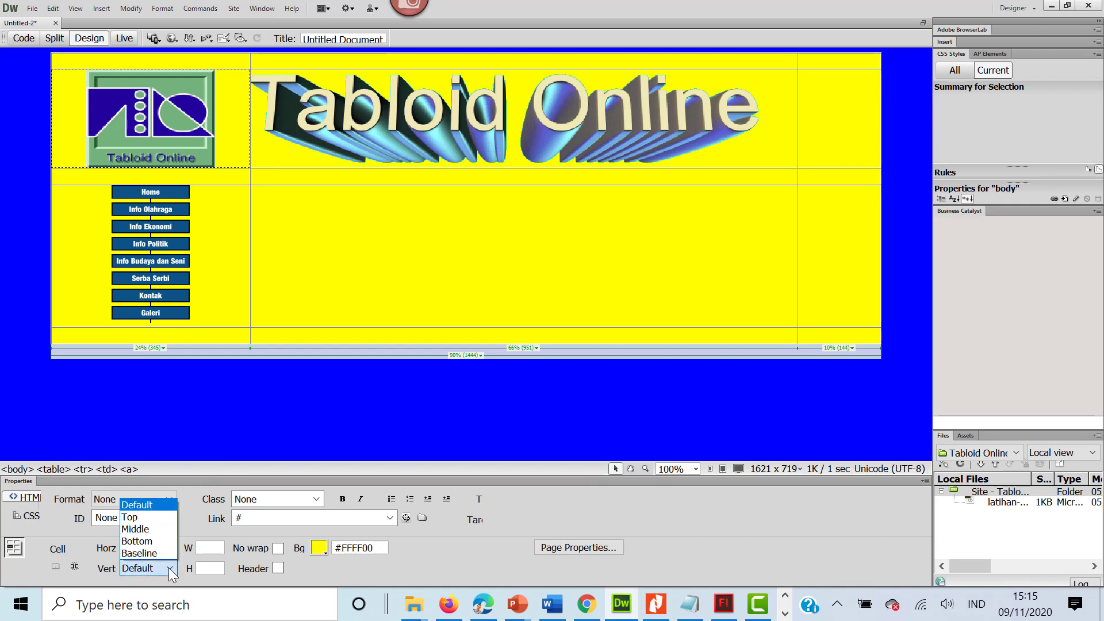
{"action": "left_click", "coordinate": [164, 520]}
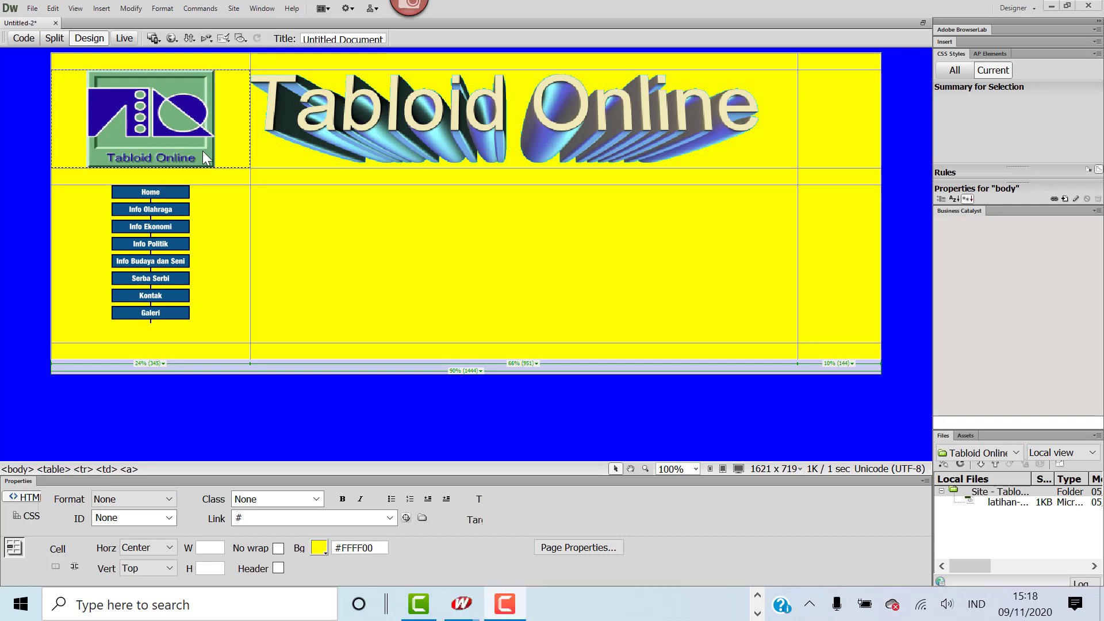
Step: Give the wide middle cell beside the navigation buttons a white #FFFFFF background and paste the copied tabloid article paragraph into it
{"action": "left_click", "coordinate": [276, 200]}
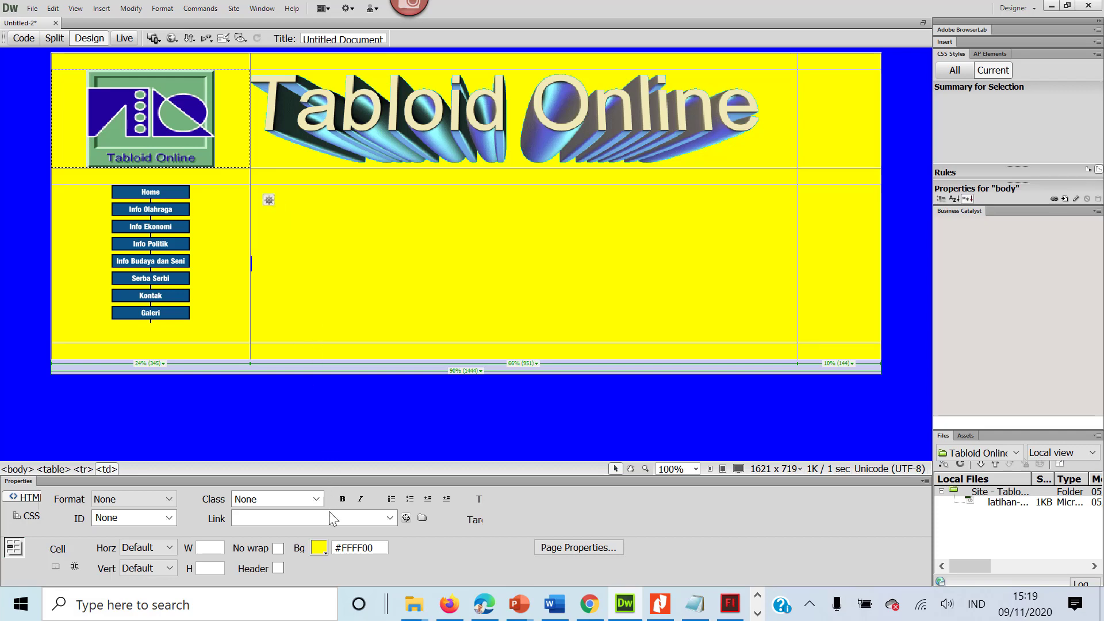
{"action": "left_click", "coordinate": [321, 549]}
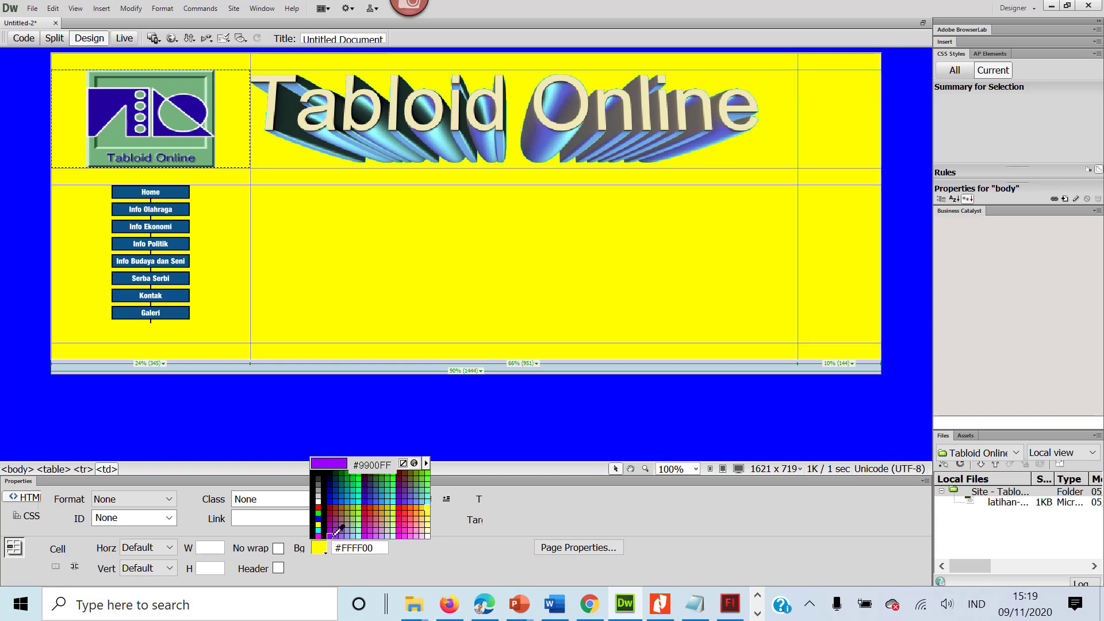
{"action": "left_click", "coordinate": [427, 535]}
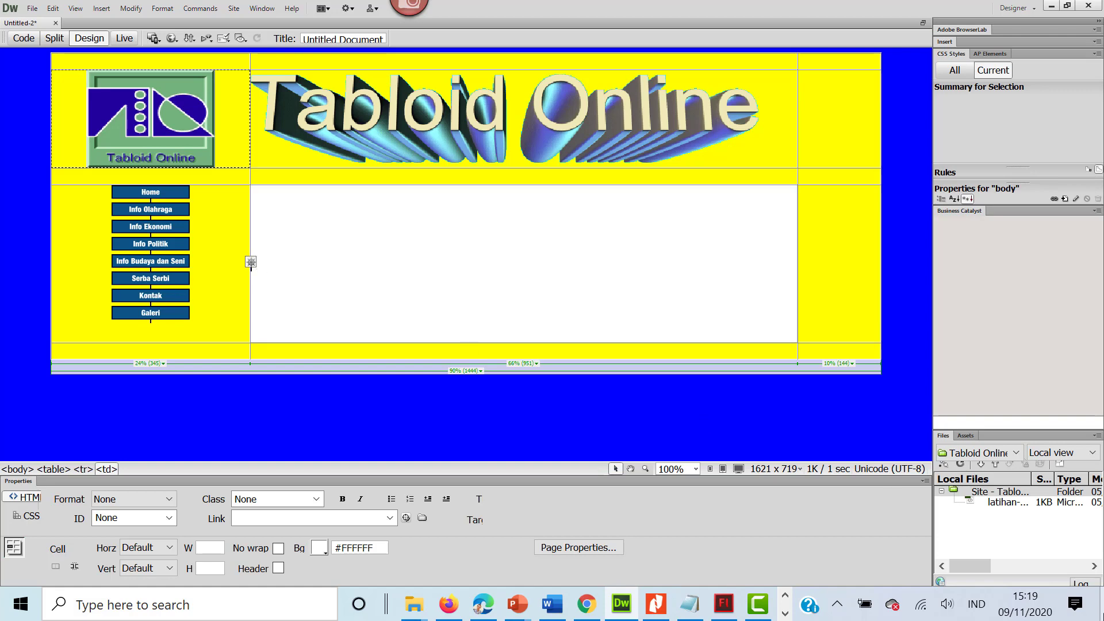
{"action": "type", "text": "tabloid adalah sebuah gaya jurnalisme yang menampilkan cerita kejahatan sensasional, kolom-kolom gosip tentang para selebriti dan bintang olahraga, berita cepat saji, dan astrologi. Meskipun ini diasosiasikan dengan surat-surat kabar ukuran tabloid, tak semua surat kabar diasosiasikan dengan jurnalisme tabloid dan tak semua surat kabar ukuran tabloid menghimpun jurnalisme tabloid. Jurnalisme tabloid sering kali mengisi dirinya sendiri dengan rumor-rumor soal kehidupan pribadi para selebriti."}
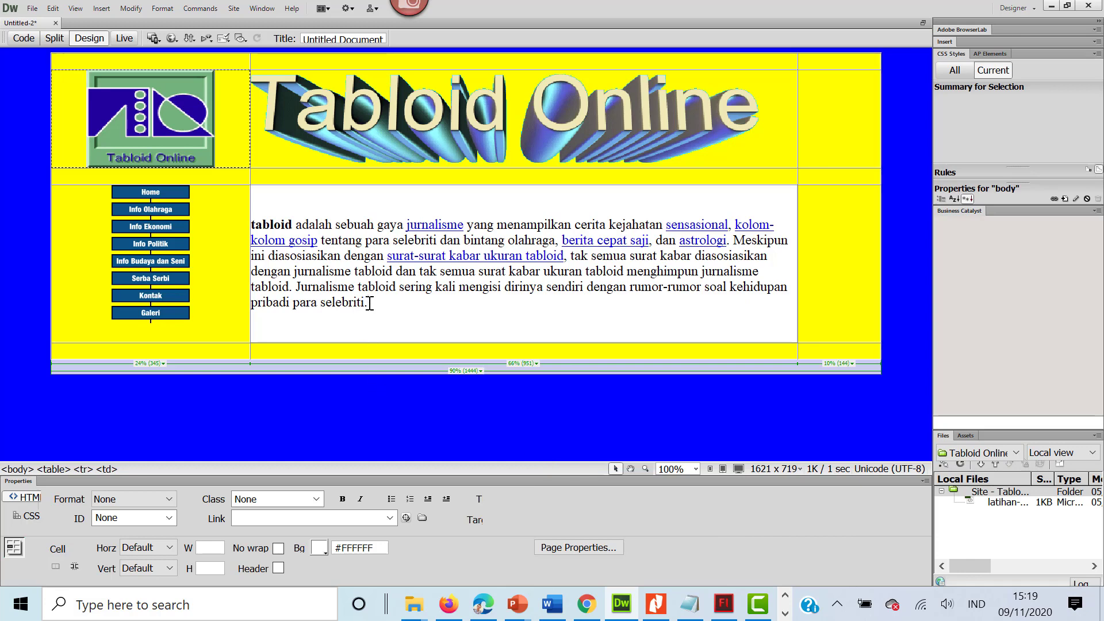
Step: Align the article cell's contents to Left horizontally and Top vertically
{"action": "left_click", "coordinate": [168, 551]}
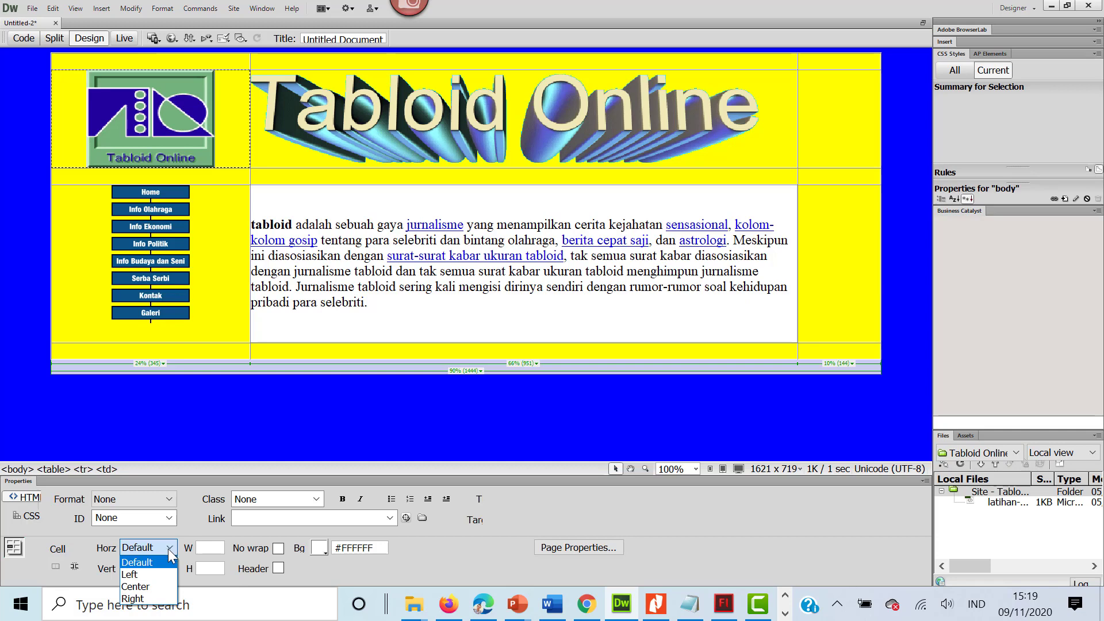
{"action": "left_click", "coordinate": [151, 573]}
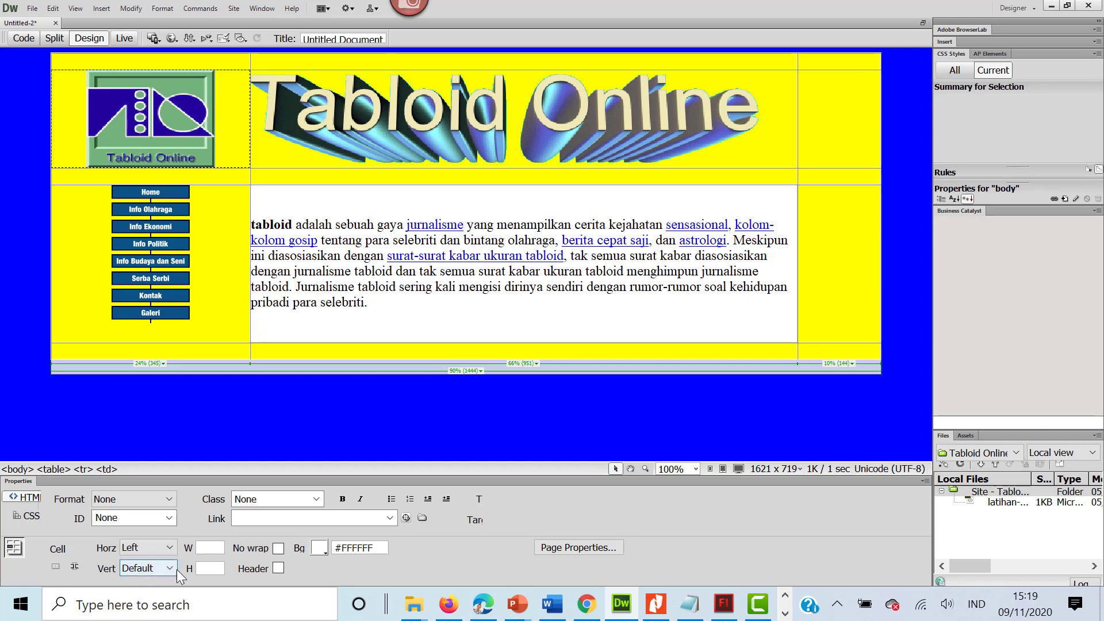
{"action": "left_click", "coordinate": [172, 568]}
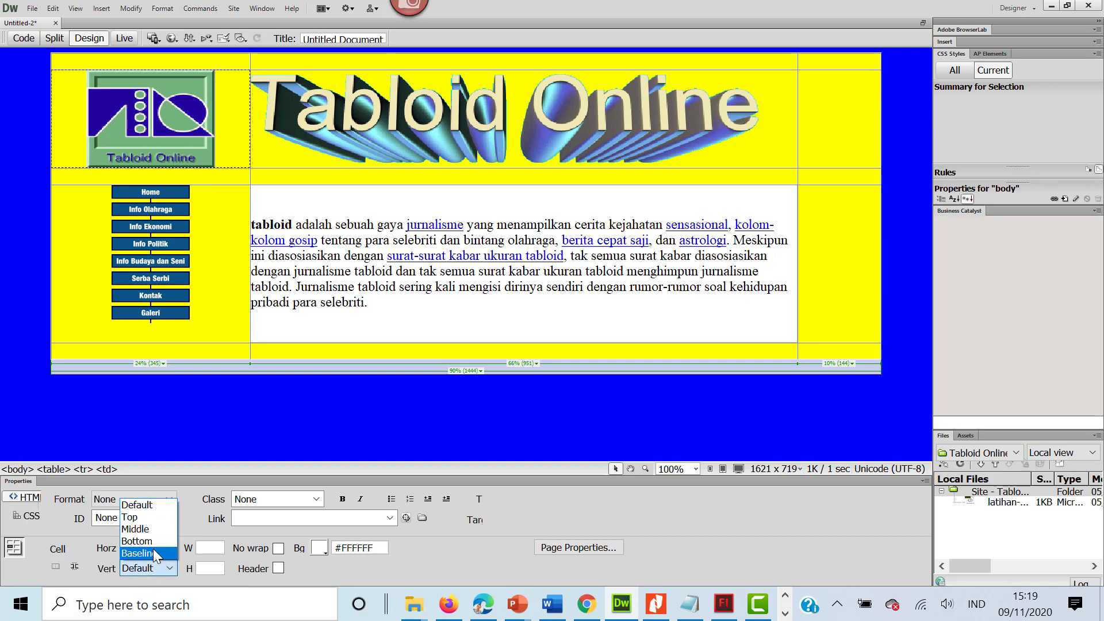
{"action": "left_click", "coordinate": [142, 517]}
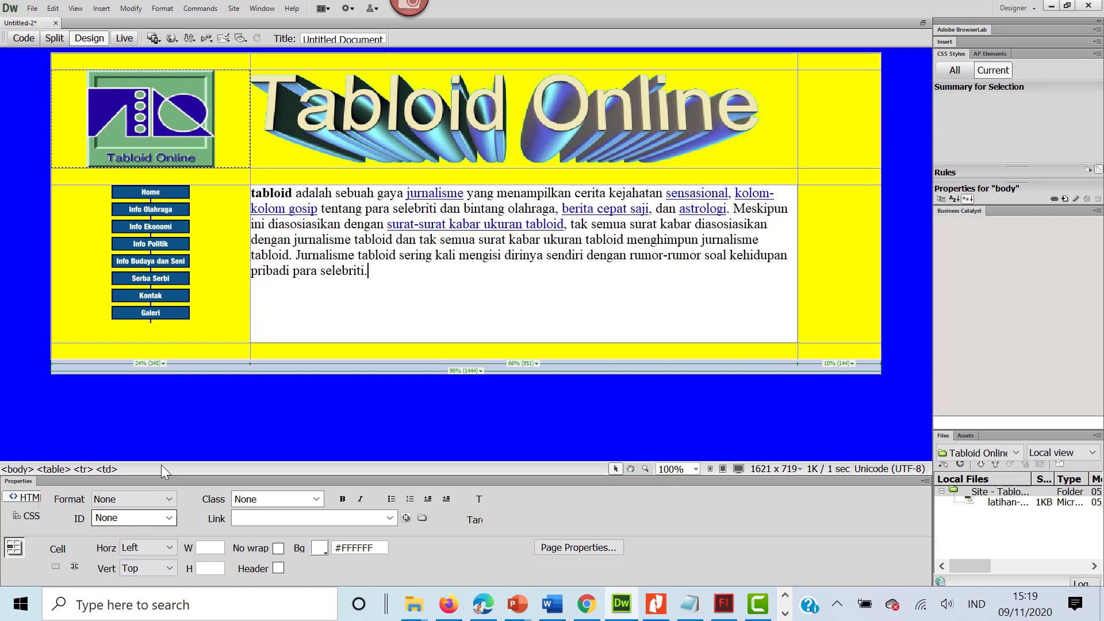
Step: Add two line breaks before the article paragraph and enter the heading HOME on the first line of the cell
{"action": "left_click", "coordinate": [253, 192]}
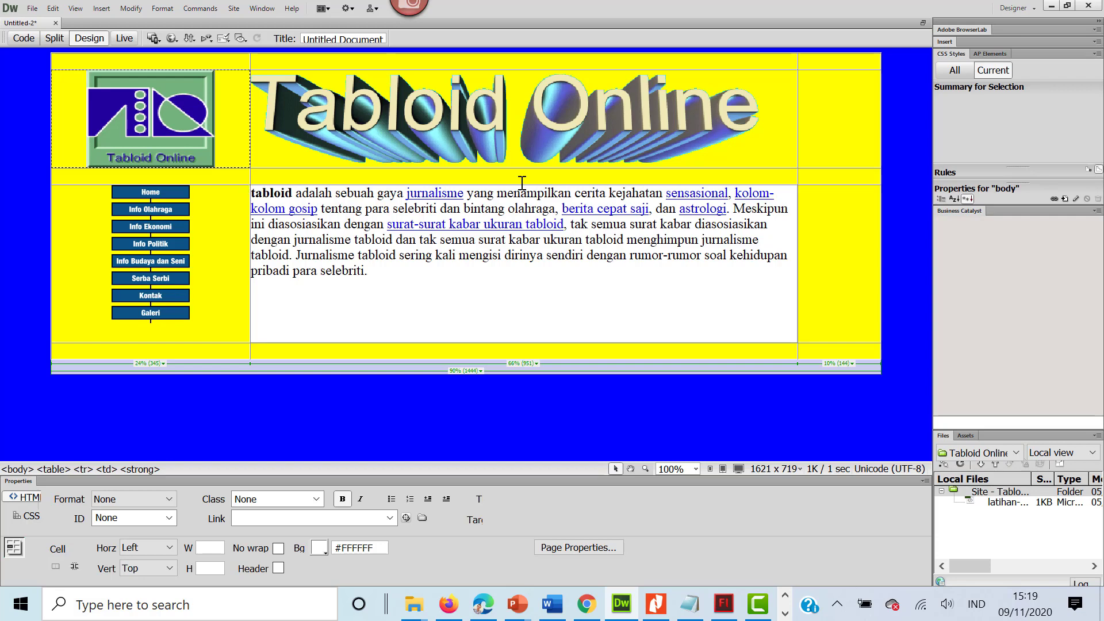
{"action": "key", "text": "shift+Return"}
{"action": "key", "text": "shift+Return"}
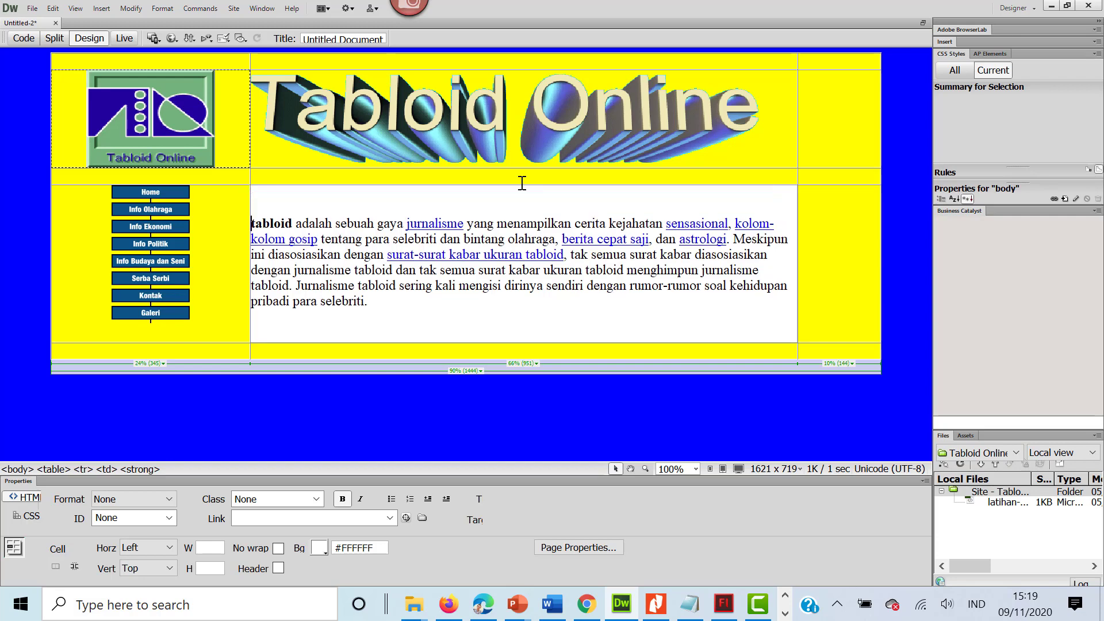
{"action": "key", "text": "Up"}
{"action": "key", "text": "Up"}
{"action": "type", "text": "HOME"}
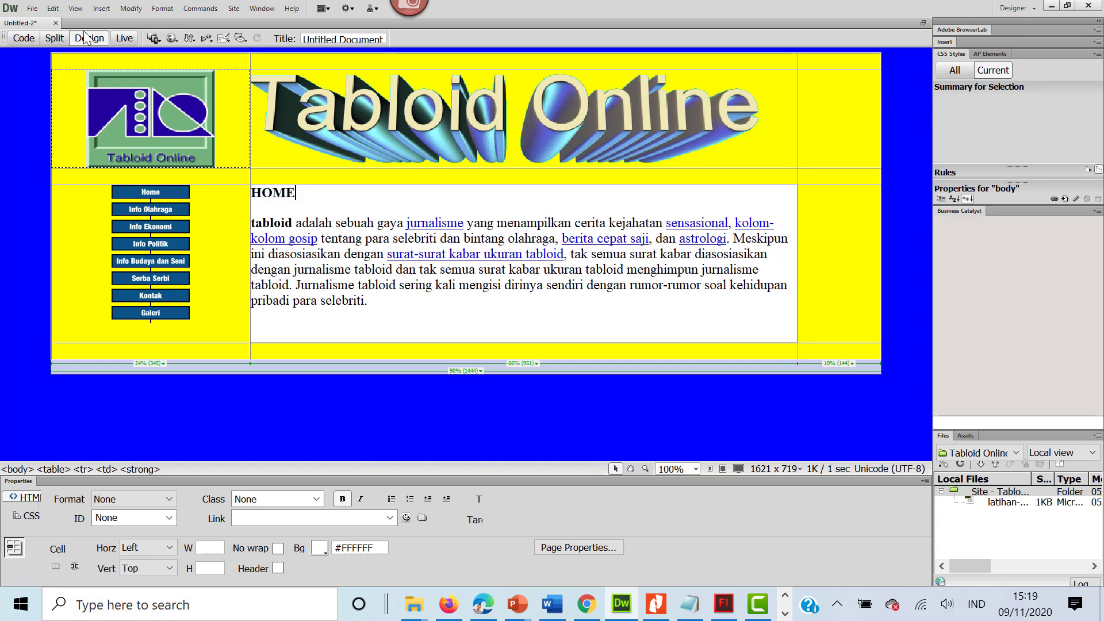
Step: Save the page as home in the Tabloid Online folder
{"action": "left_click", "coordinate": [32, 8]}
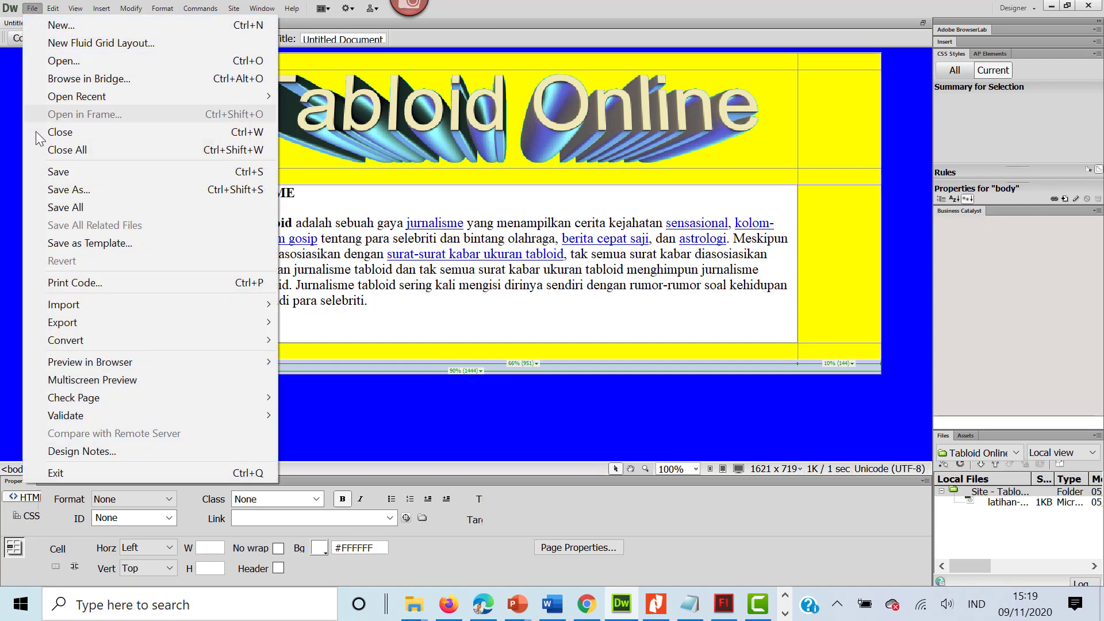
{"action": "left_click", "coordinate": [31, 172]}
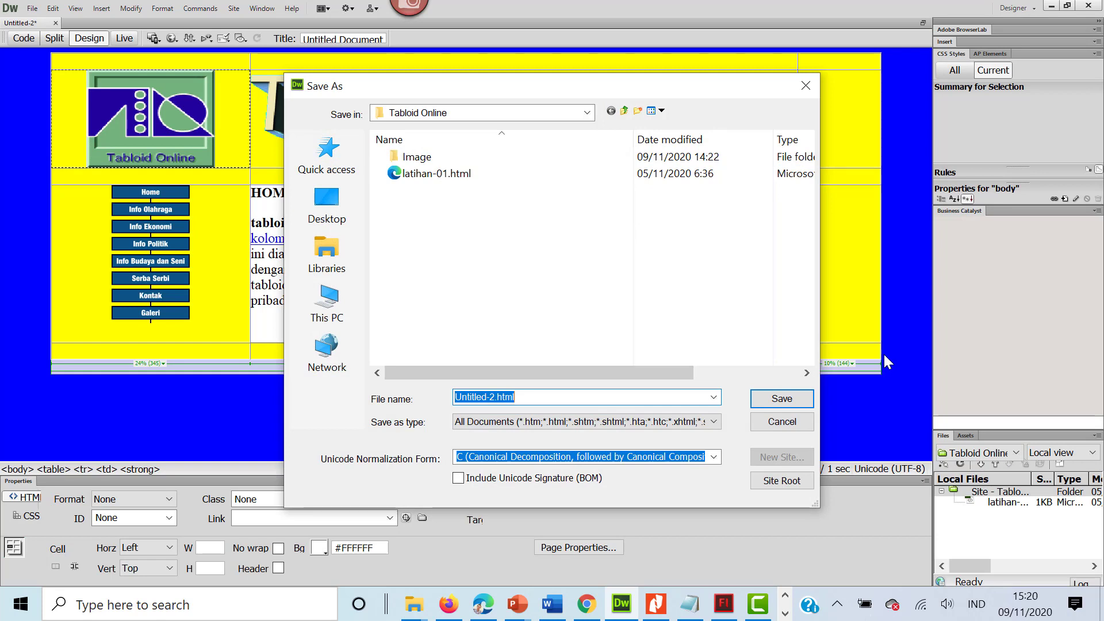
{"action": "type", "text": "H"}
{"action": "key", "text": "BackSpace"}
{"action": "type", "text": "home"}
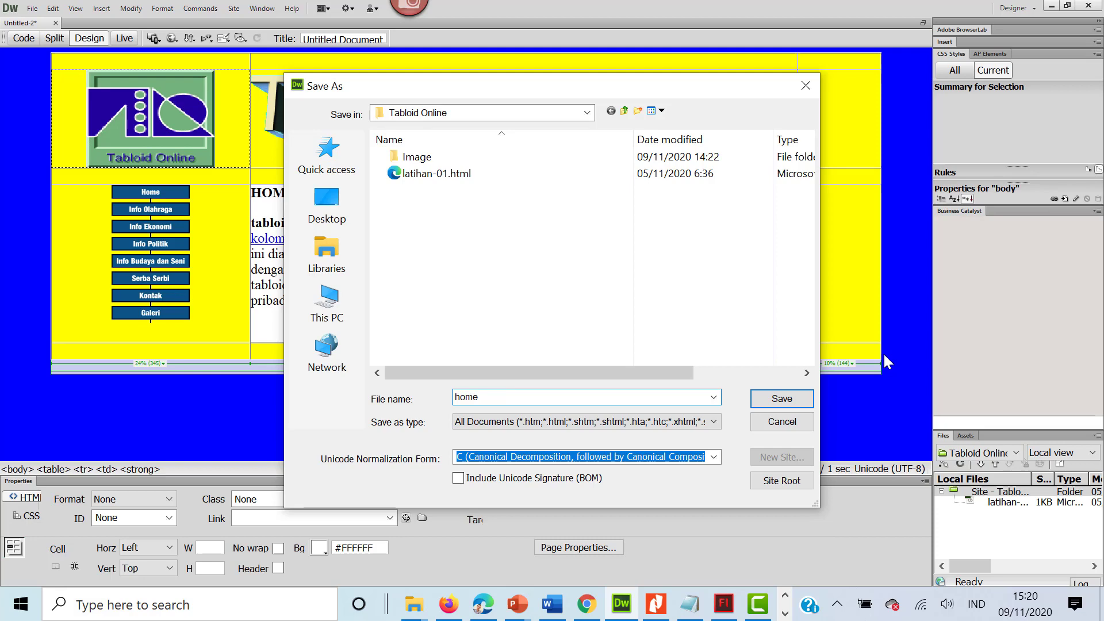
{"action": "key", "text": "Return"}
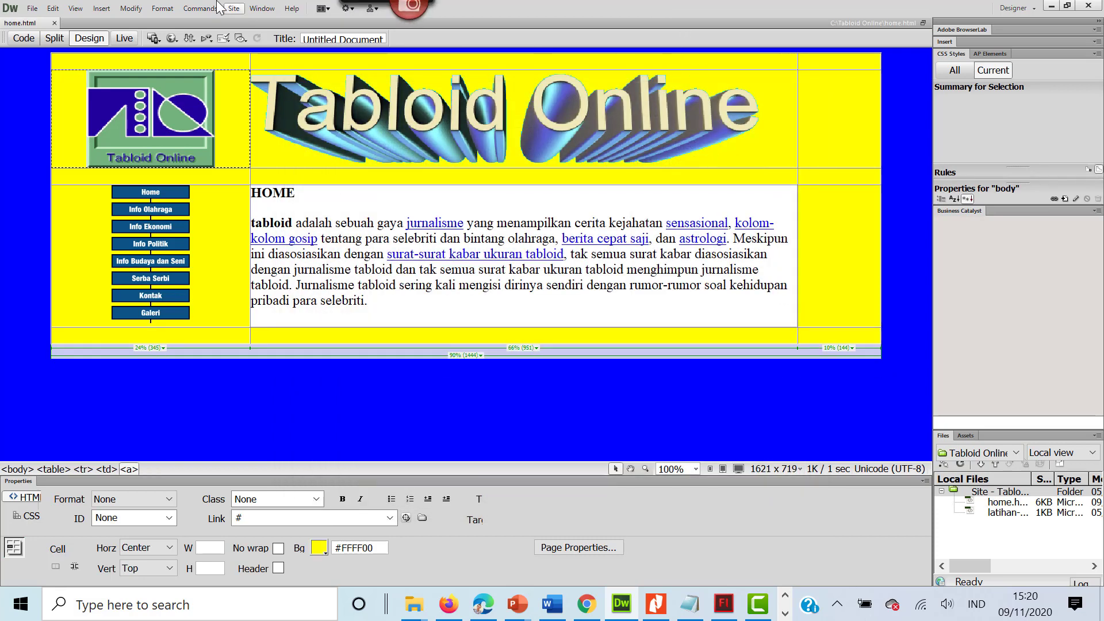
Step: Preview the saved home page in the Chrome browser
{"action": "left_click", "coordinate": [30, 10]}
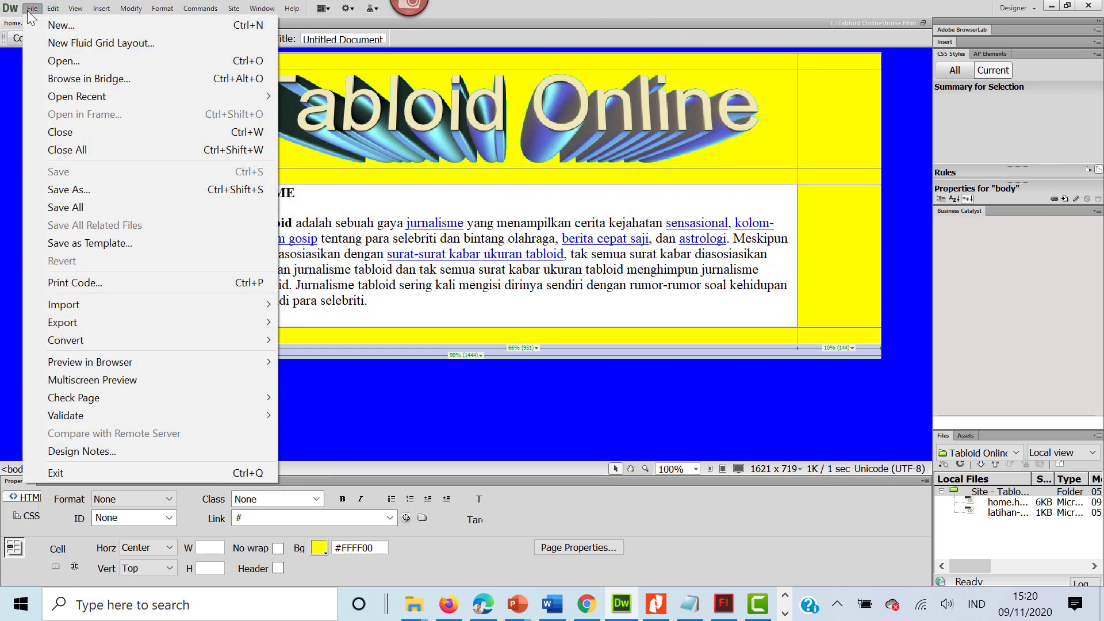
{"action": "mouse_move", "coordinate": [74, 322]}
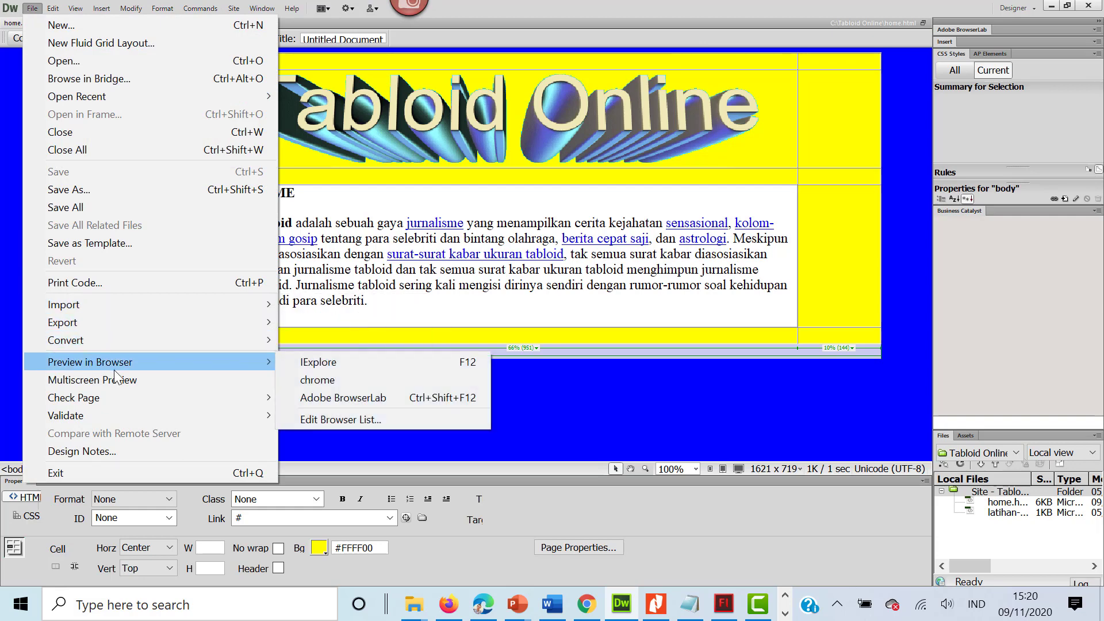
{"action": "mouse_move", "coordinate": [202, 366]}
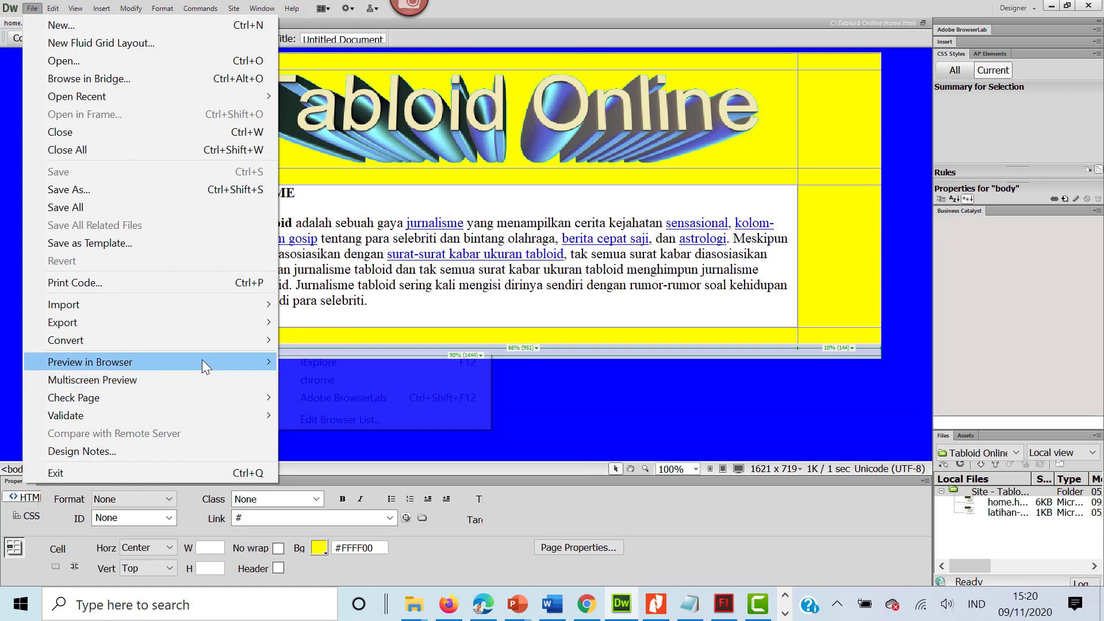
{"action": "left_click", "coordinate": [310, 380]}
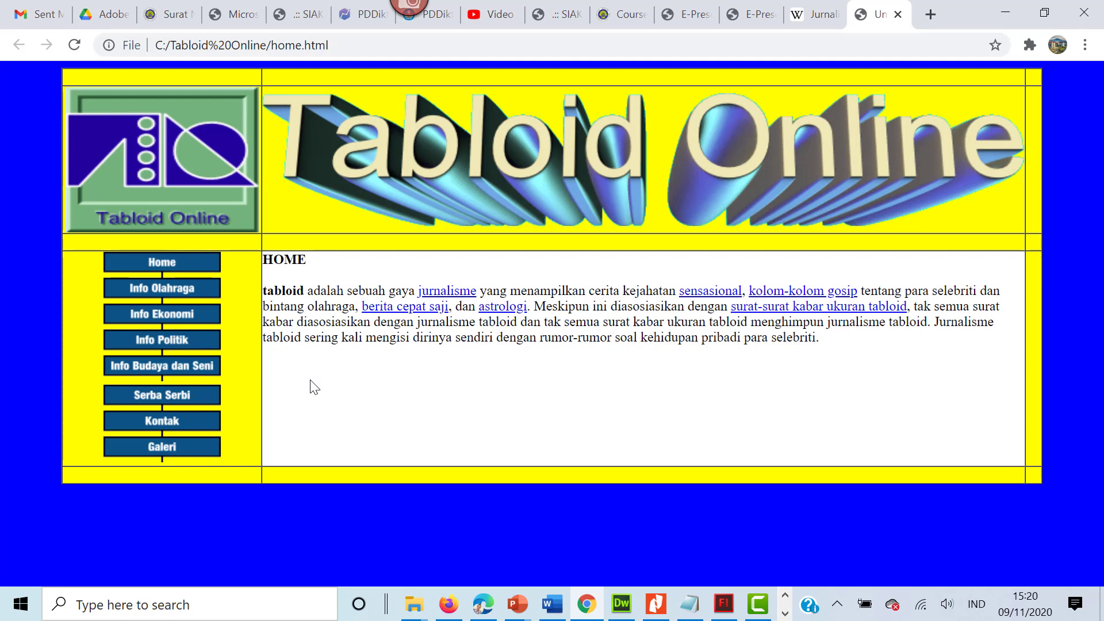